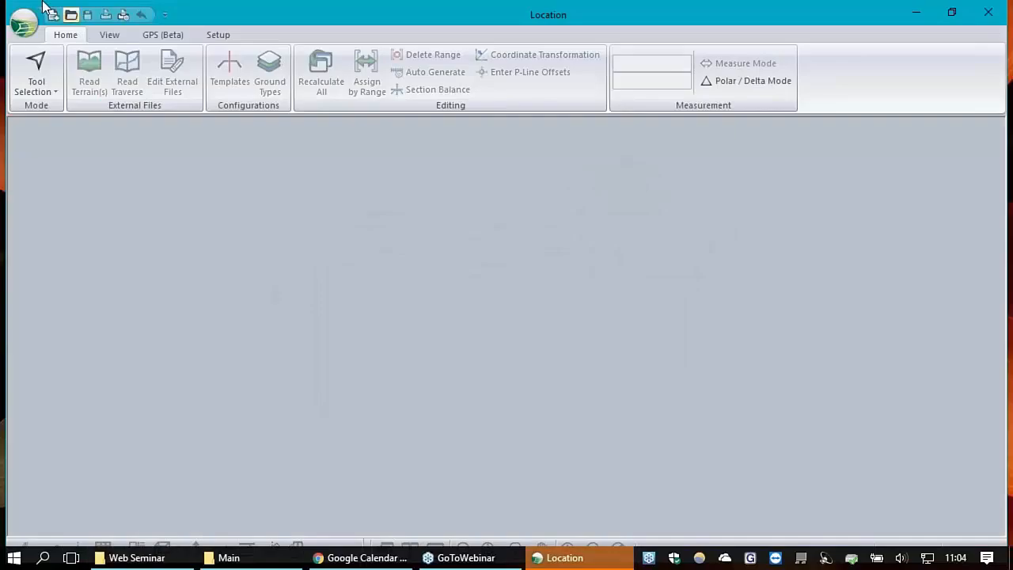
# - Open the recent document Hart Rd old.dsnx, then narrow the Alignment Properties pane and widen the Profile window into the freed space
pyautogui.click(24, 23)
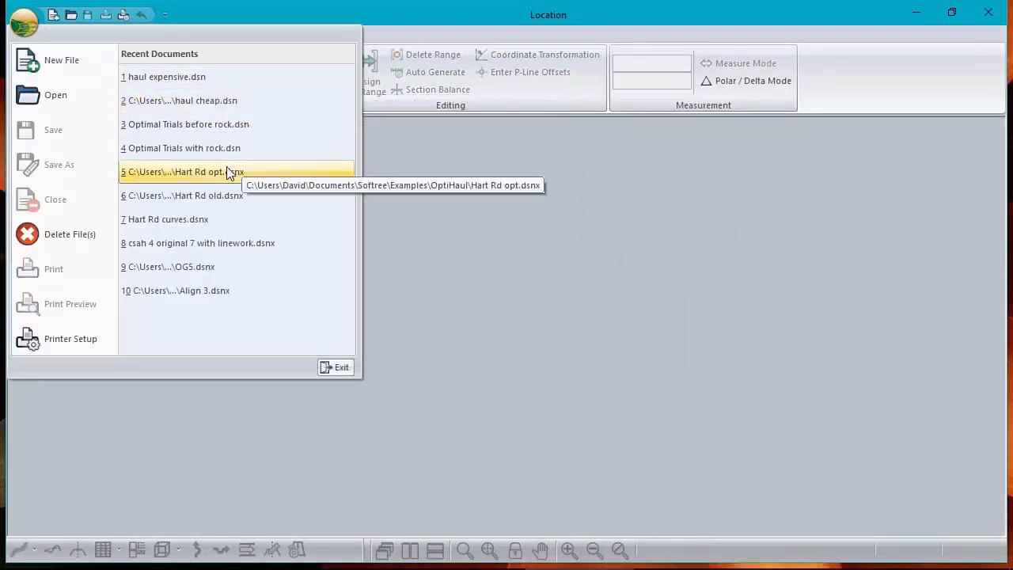
pyautogui.click(201, 196)
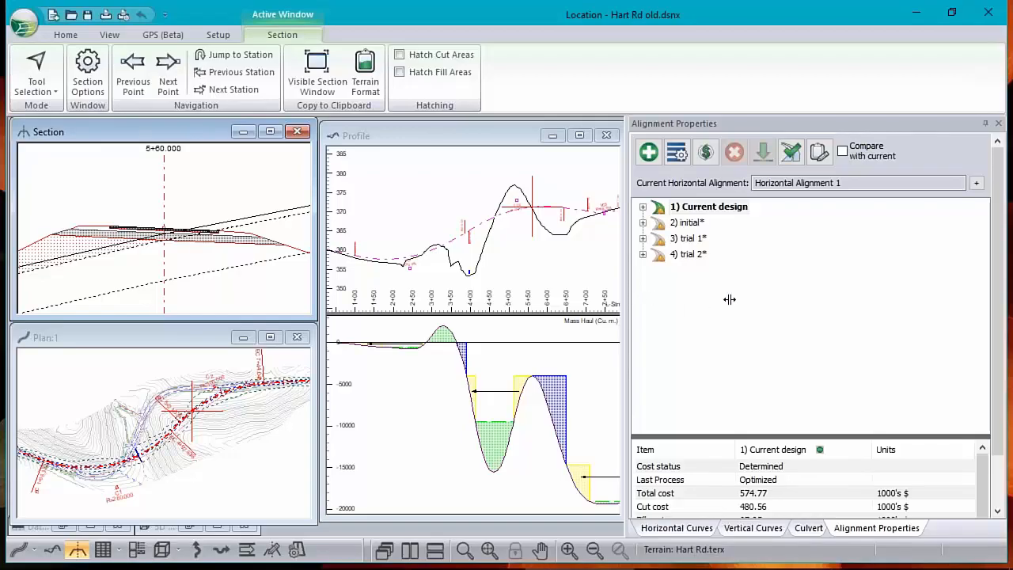
pyautogui.moveTo(747, 299); pyautogui.dragTo(752, 299)
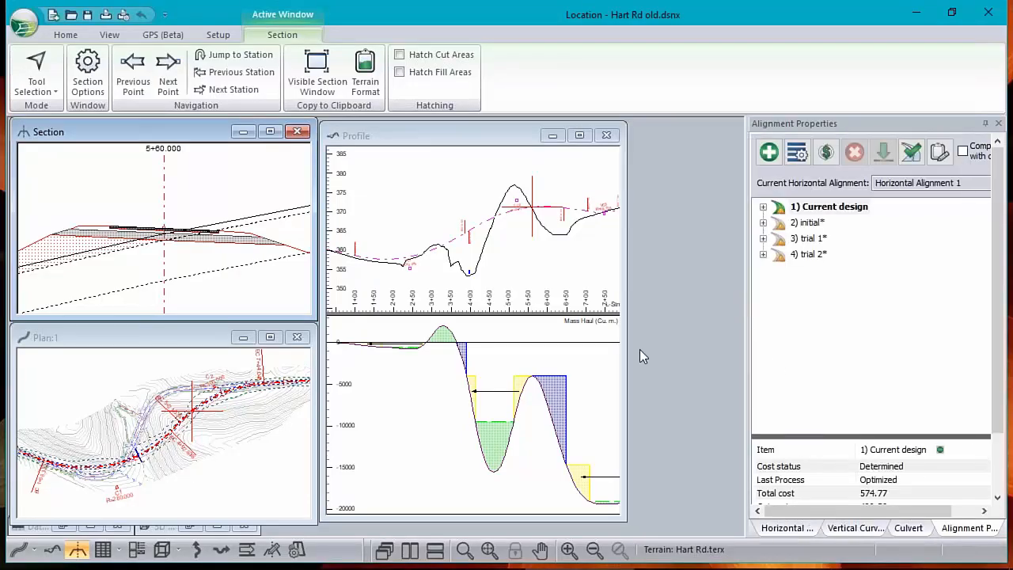
pyautogui.moveTo(629, 288); pyautogui.dragTo(740, 292)
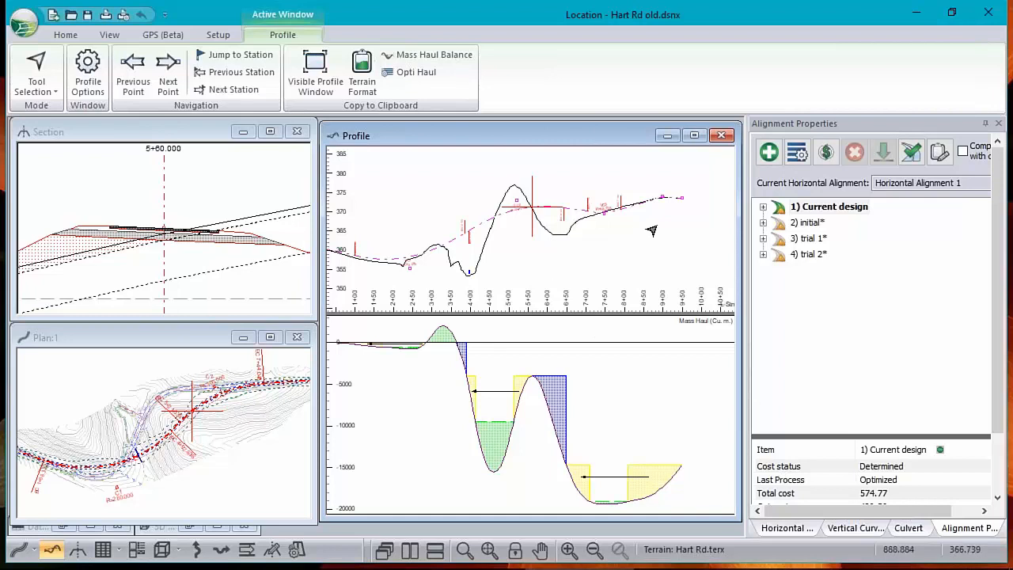
# - Use the Add/Edit IP tool to lower the profile's vertical intersection point near station 5+20, beneath the terrain peak
pyautogui.moveTo(505, 216)
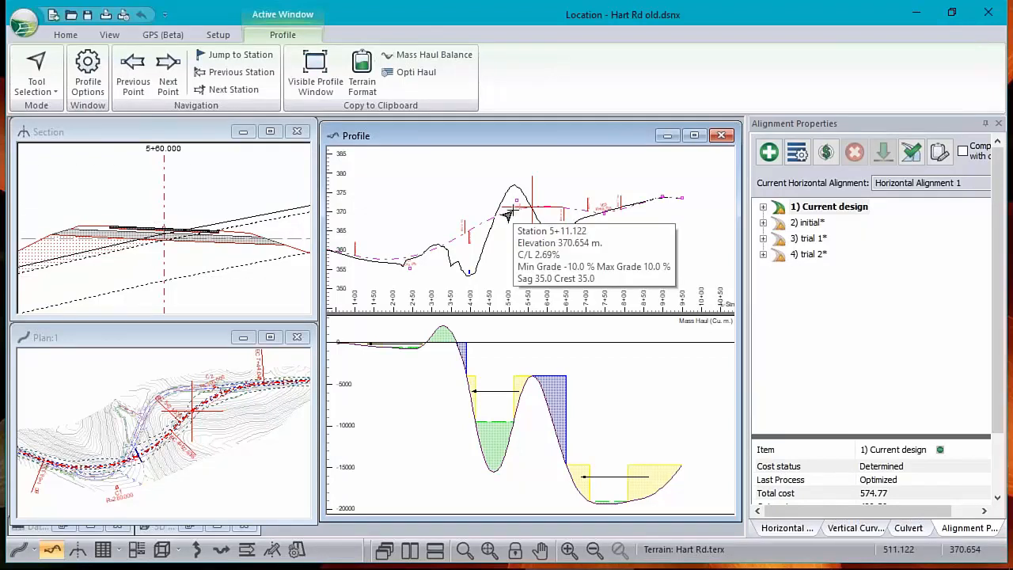
pyautogui.rightClick(545, 190)
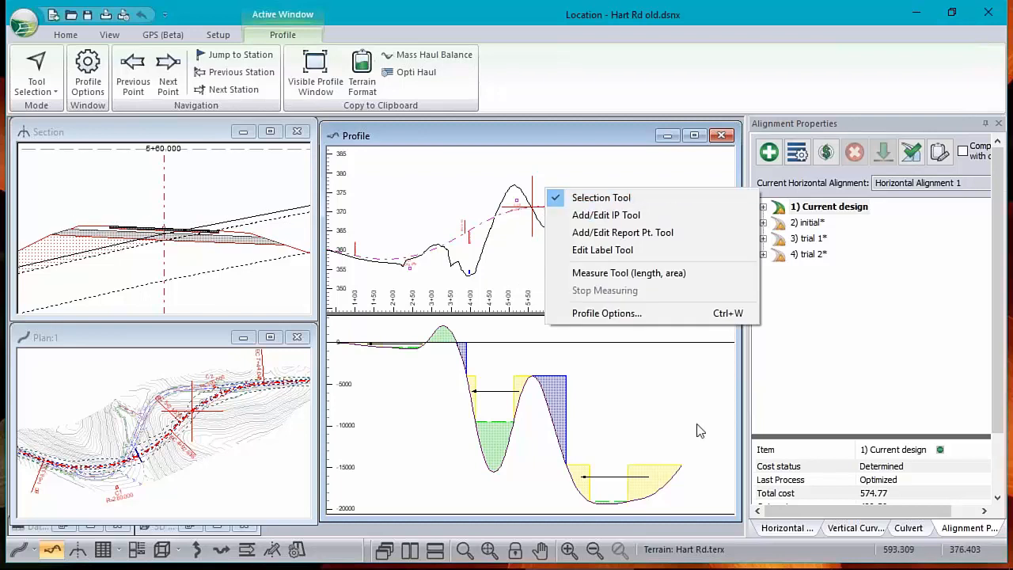
pyautogui.click(606, 216)
pyautogui.moveTo(517, 200); pyautogui.dragTo(516, 208)
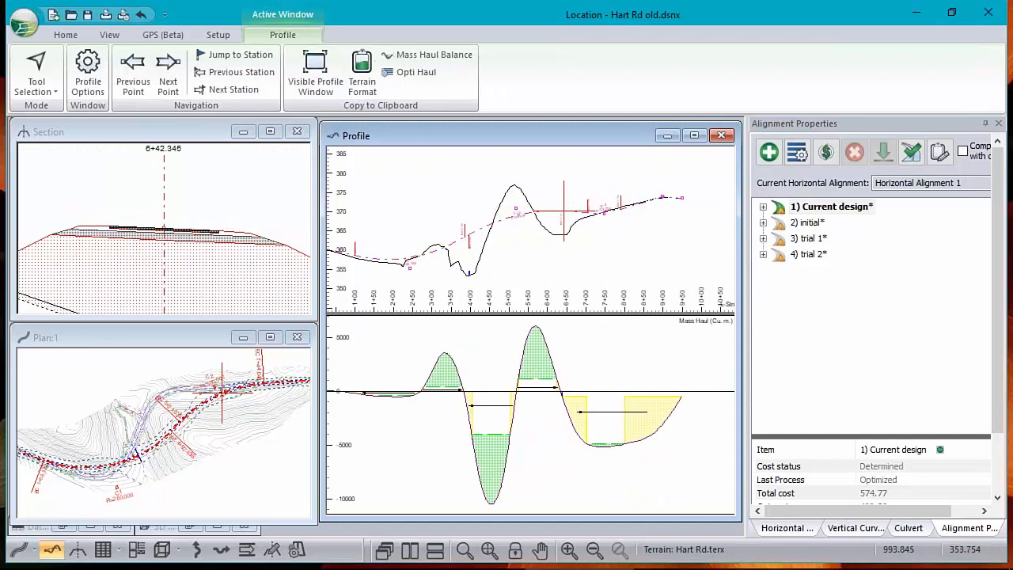
pyautogui.moveTo(686, 404)
pyautogui.moveTo(715, 434)
# - Examine the cross-sections at station 6+42.345 and at the terrain peak near station 5+19
pyautogui.click(167, 147)
pyautogui.scroll(-2, 205, 230)
pyautogui.moveTo(206, 251); pyautogui.dragTo(179, 226, button='middle')
pyautogui.scroll(2, 238, 244)
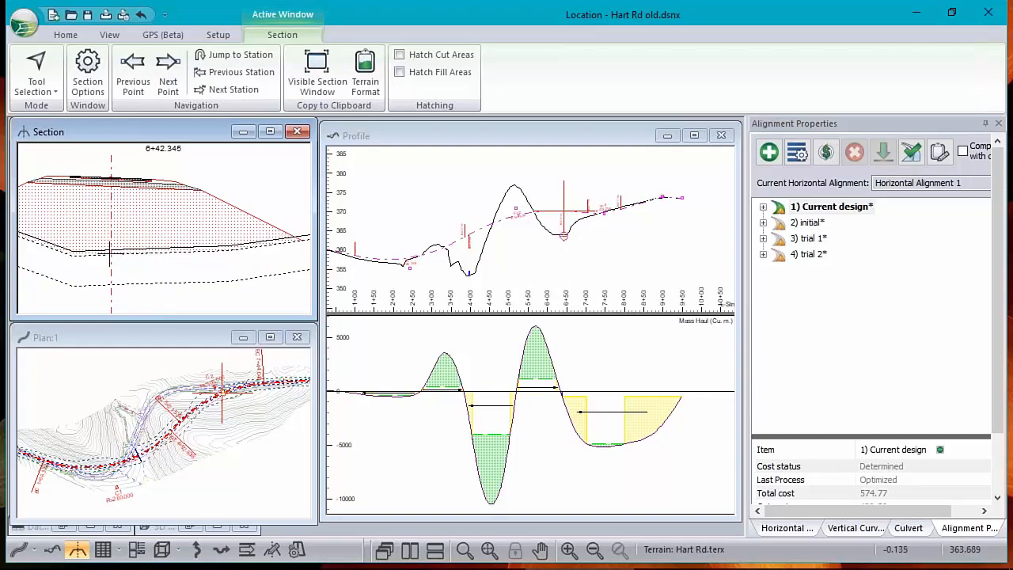
pyautogui.moveTo(115, 238)
pyautogui.click(511, 224)
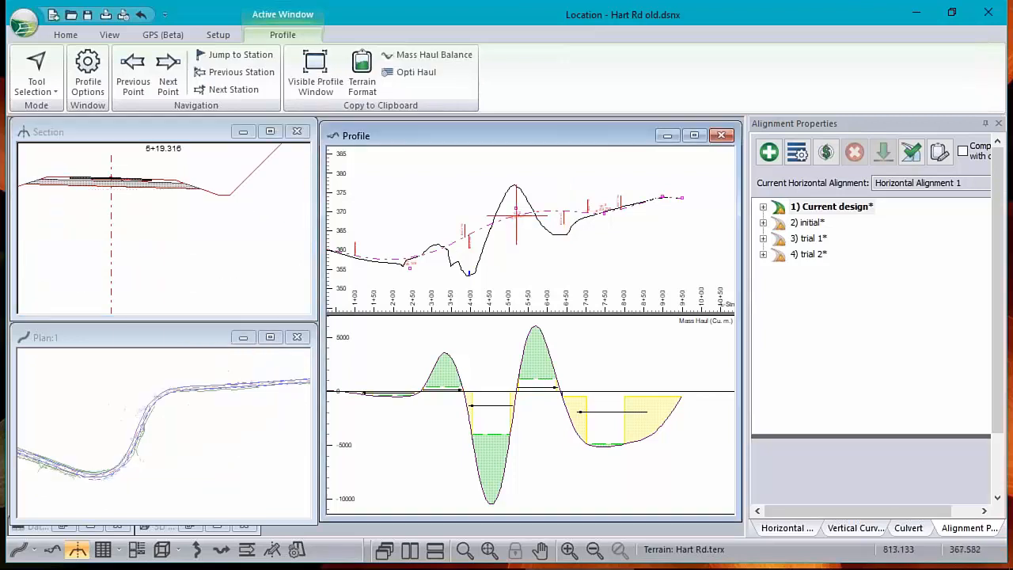
pyautogui.click(123, 194)
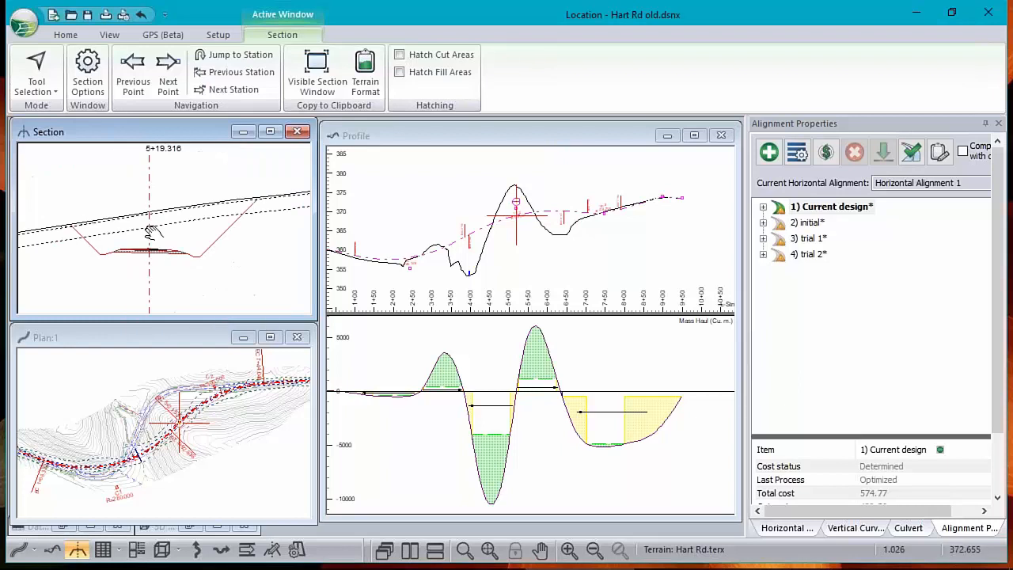
# - Temporarily hatch the subgrade cut area in the section at station 5+19.316 to read the cut areas per material
pyautogui.rightClick(203, 223)
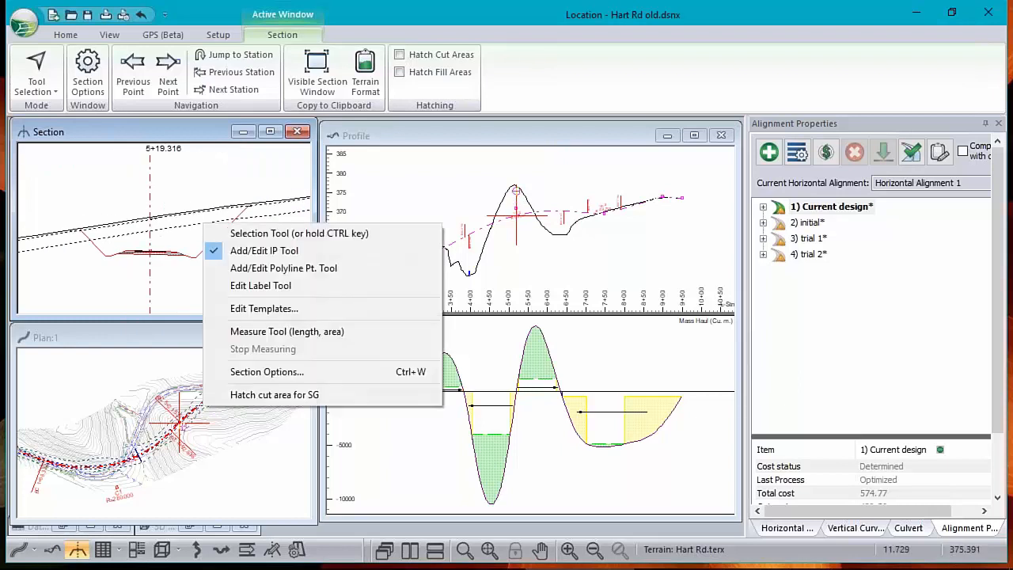
pyautogui.click(272, 396)
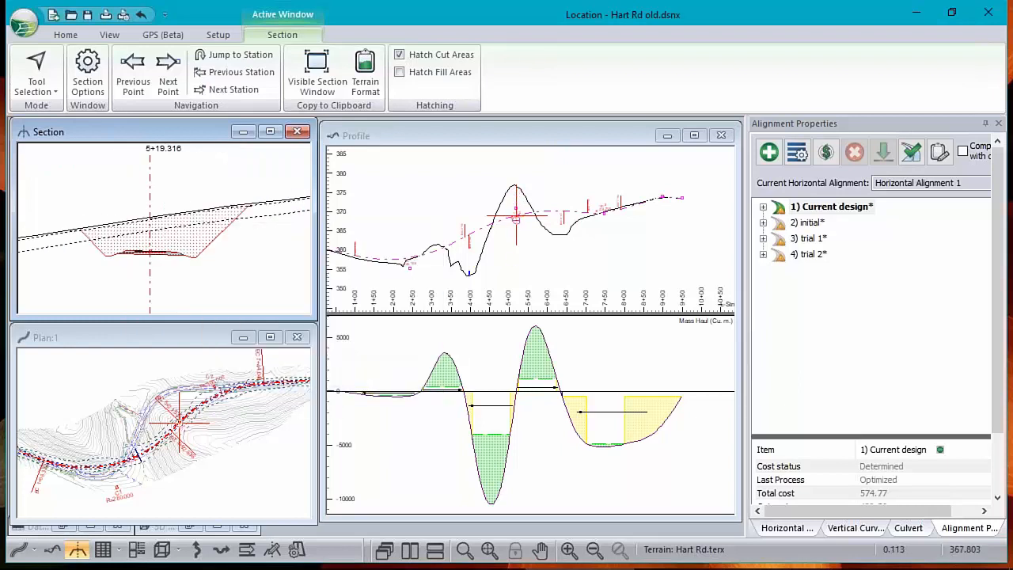
pyautogui.scroll(2, 237, 202)
pyautogui.moveTo(237, 199)
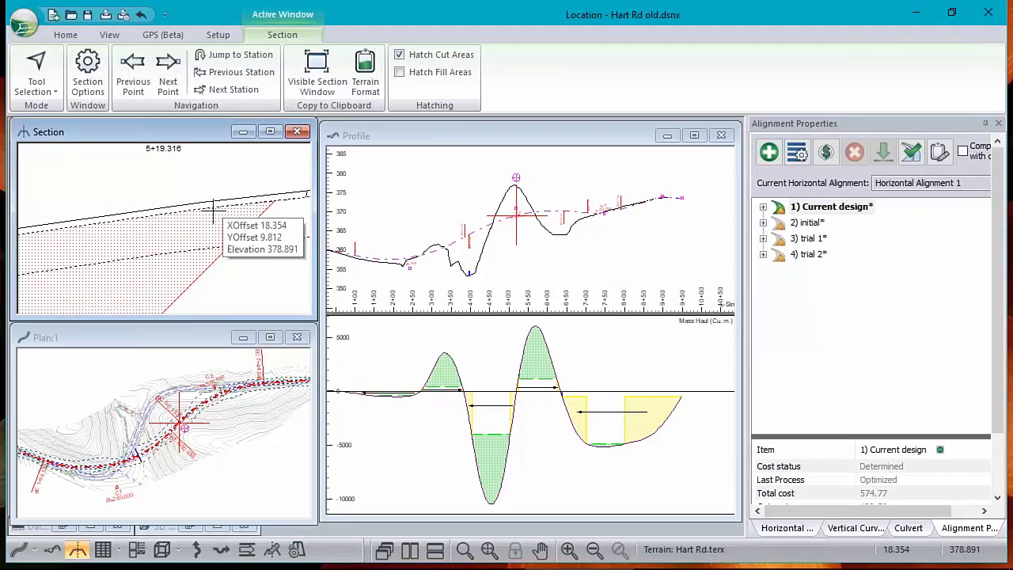
pyautogui.moveTo(167, 228)
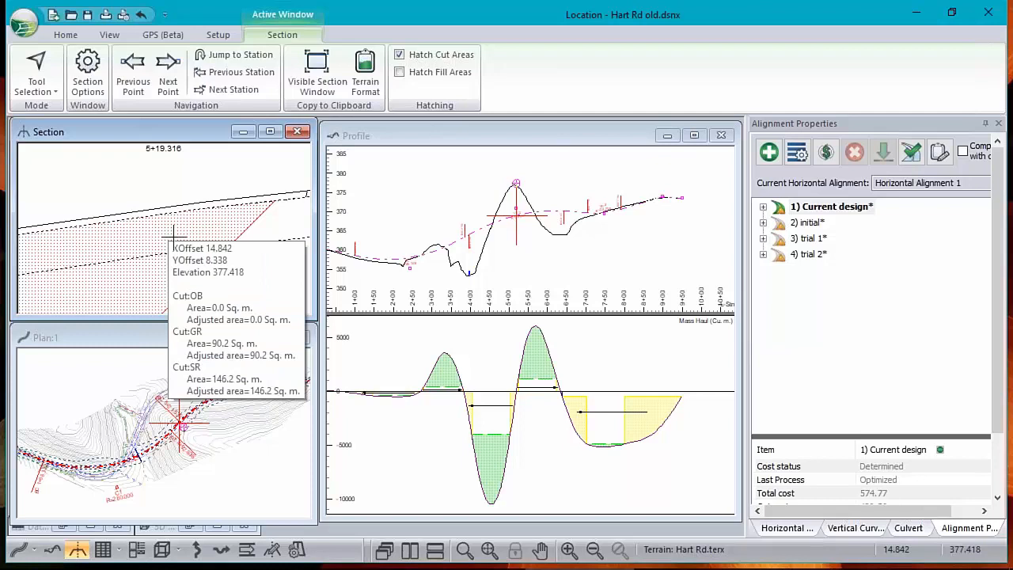
pyautogui.rightClick(149, 275)
pyautogui.click(245, 446)
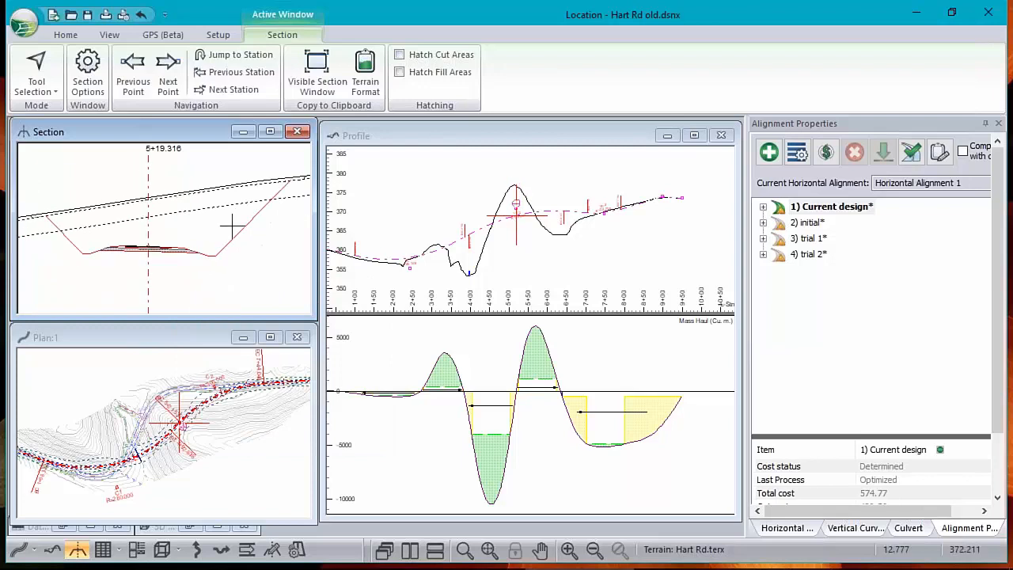
# - Review the subgrade cut and fill materials available in the Mass Haul Graphic Options without changing them
pyautogui.moveTo(676, 451)
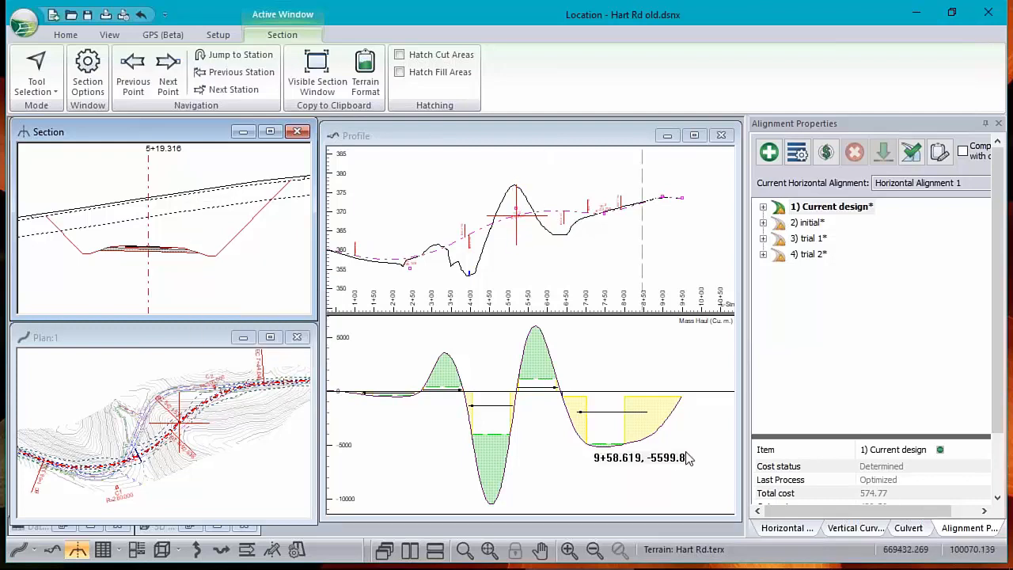
pyautogui.rightClick(576, 359)
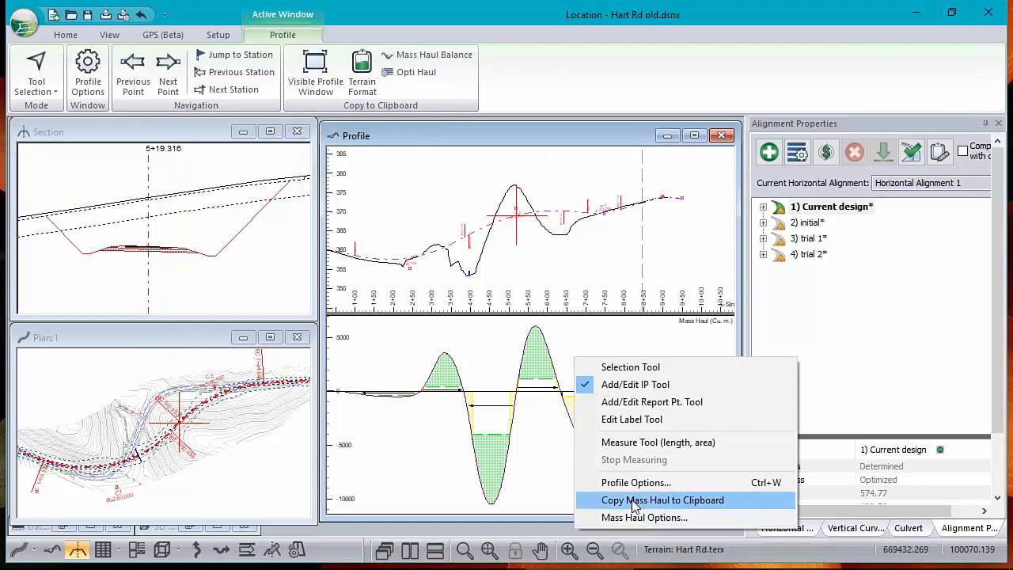
pyautogui.click(630, 518)
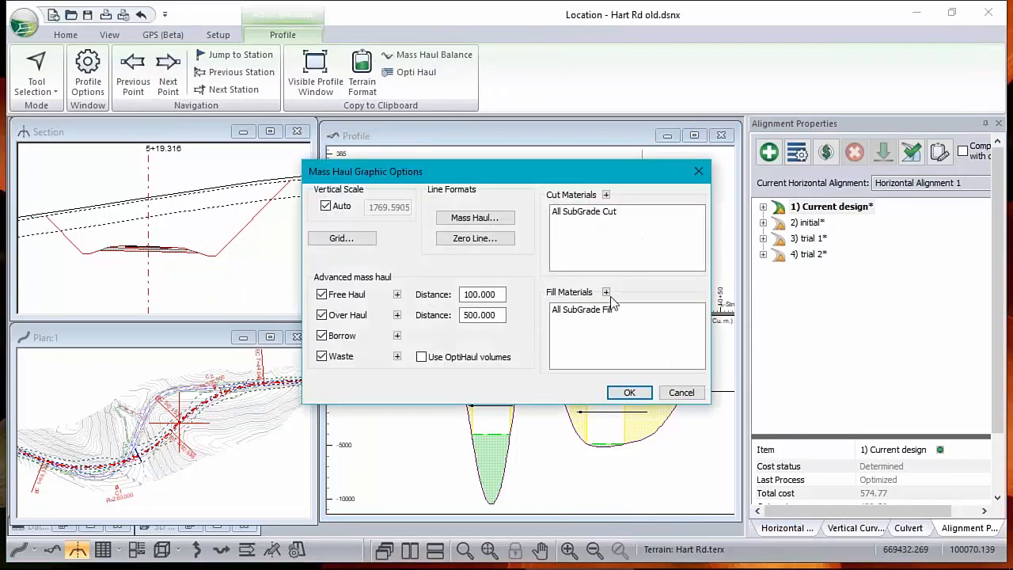
pyautogui.click(606, 195)
pyautogui.click(337, 199)
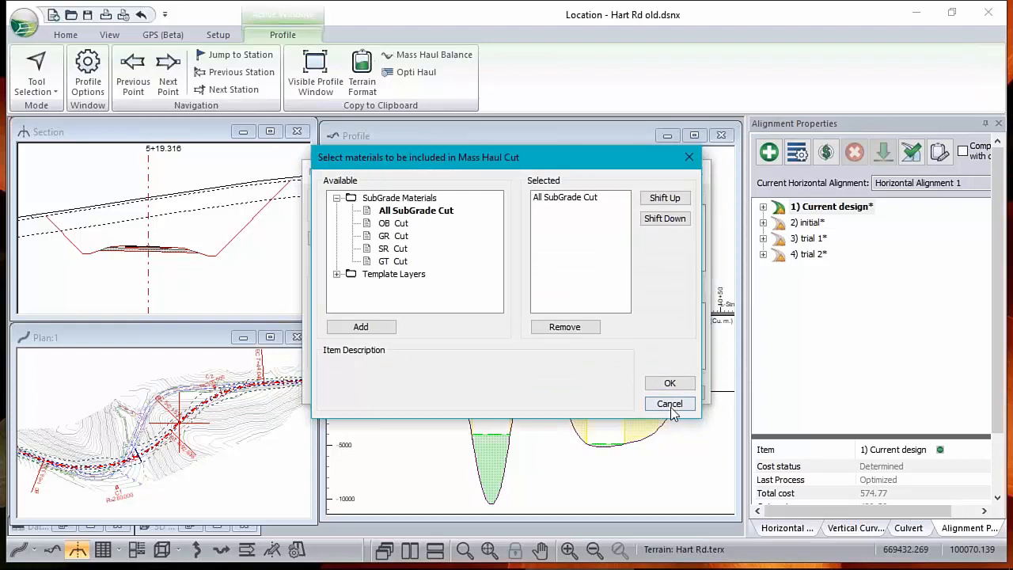
pyautogui.click(673, 407)
pyautogui.click(606, 291)
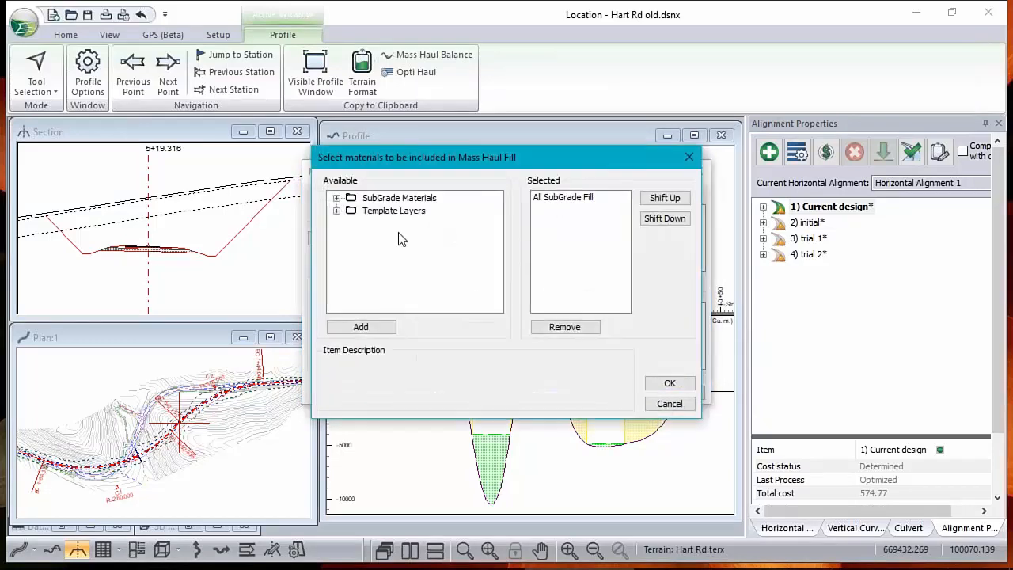
pyautogui.click(336, 197)
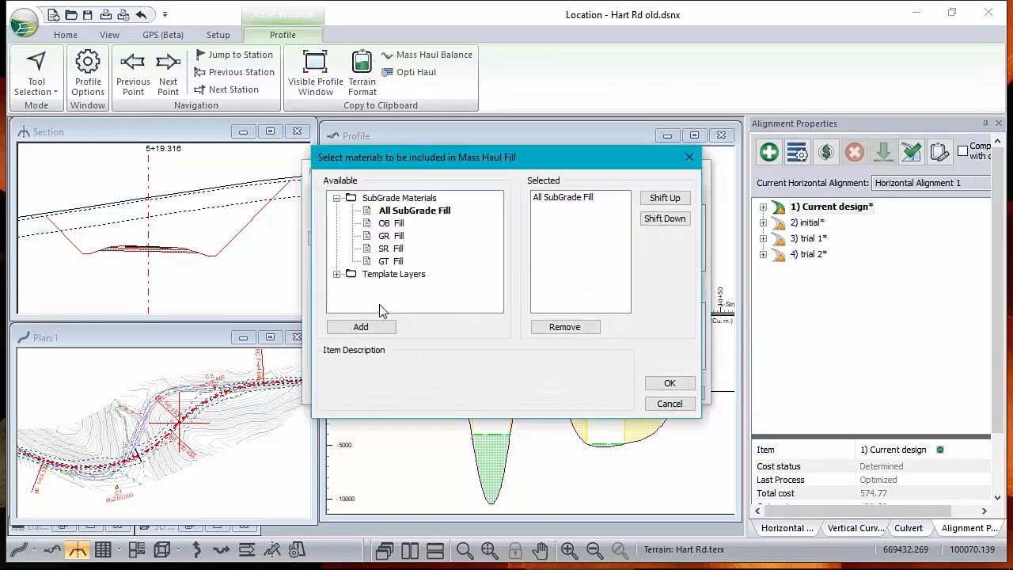
pyautogui.click(682, 404)
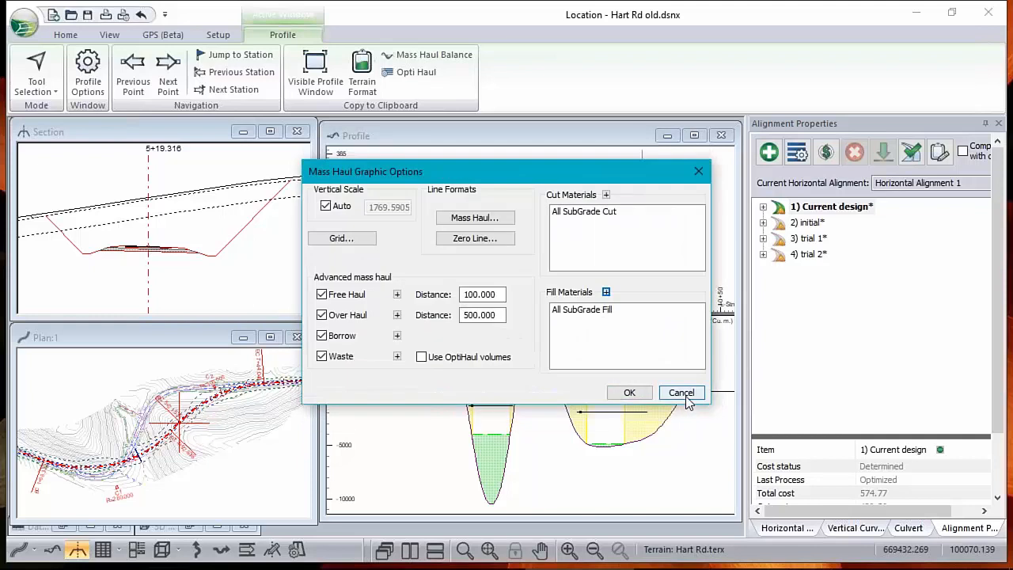
pyautogui.click(681, 393)
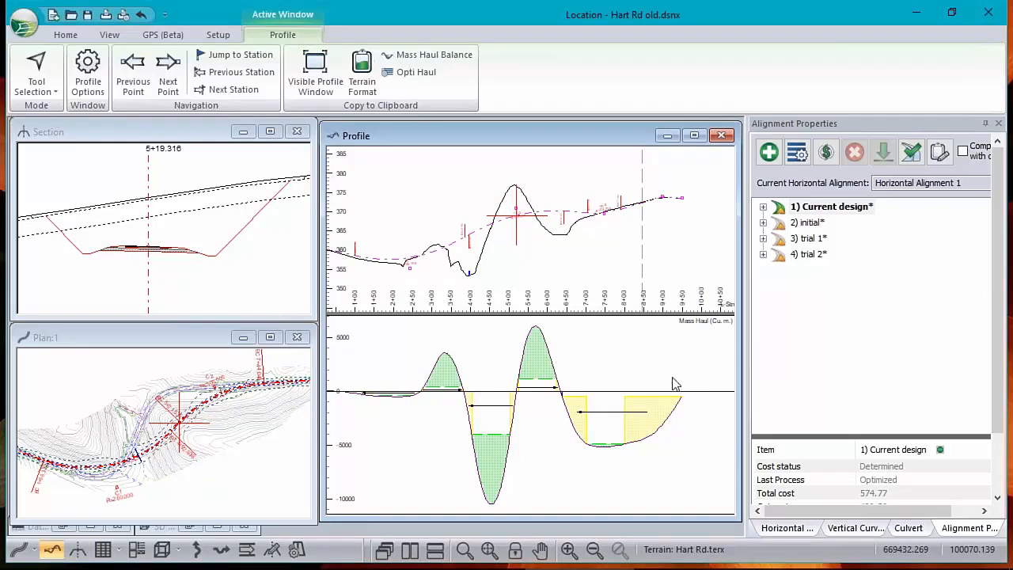
# - Review the Sub Horizons ground layers and their depths in the Assign Parameters by Range settings
pyautogui.moveTo(415, 259)
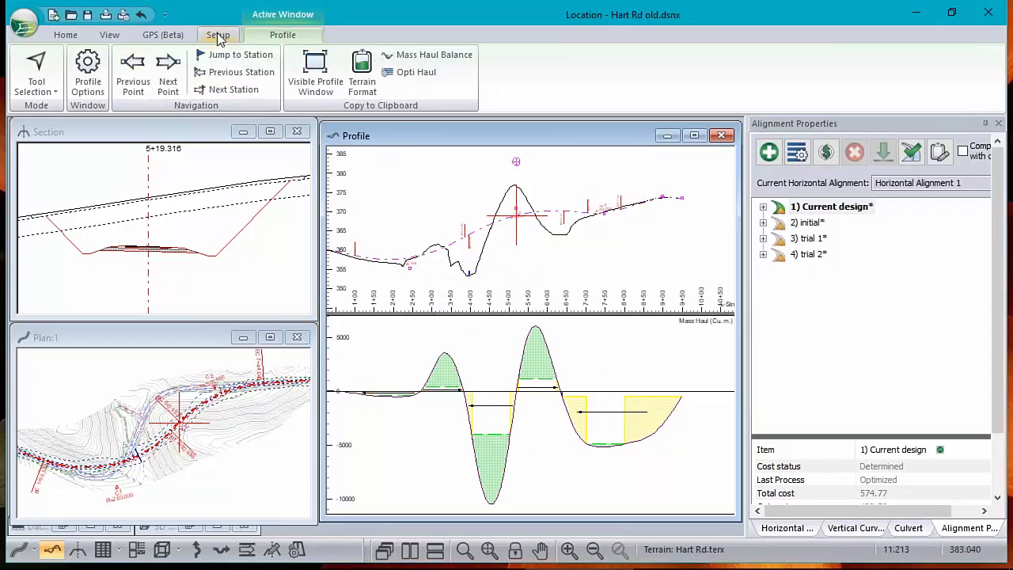
pyautogui.click(67, 36)
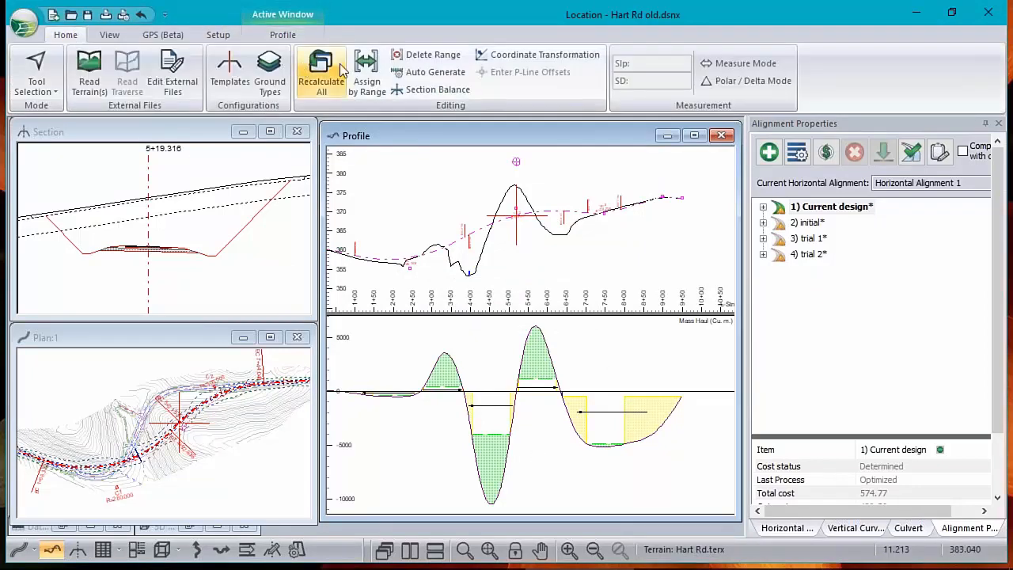
pyautogui.click(372, 70)
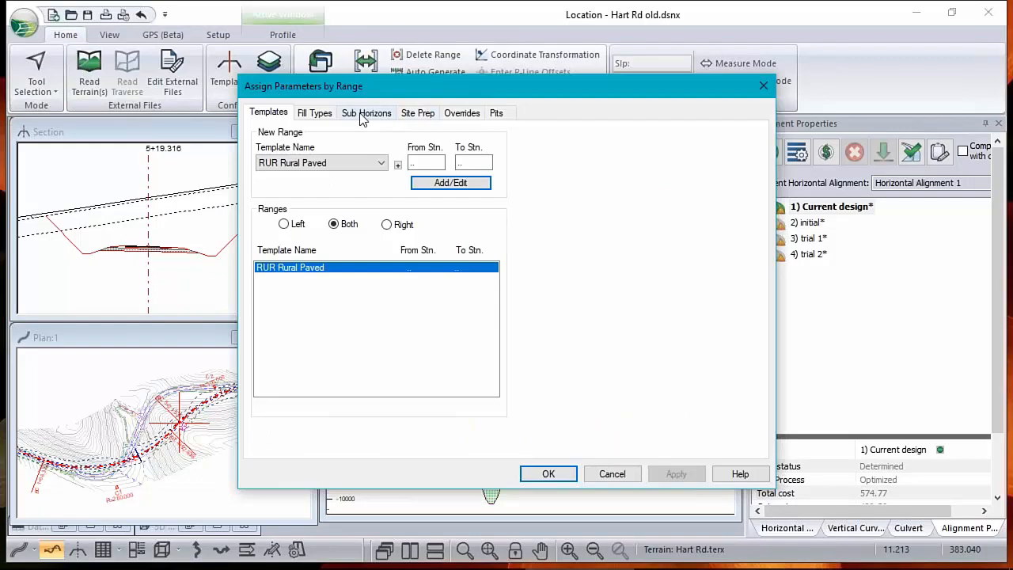
pyautogui.click(366, 113)
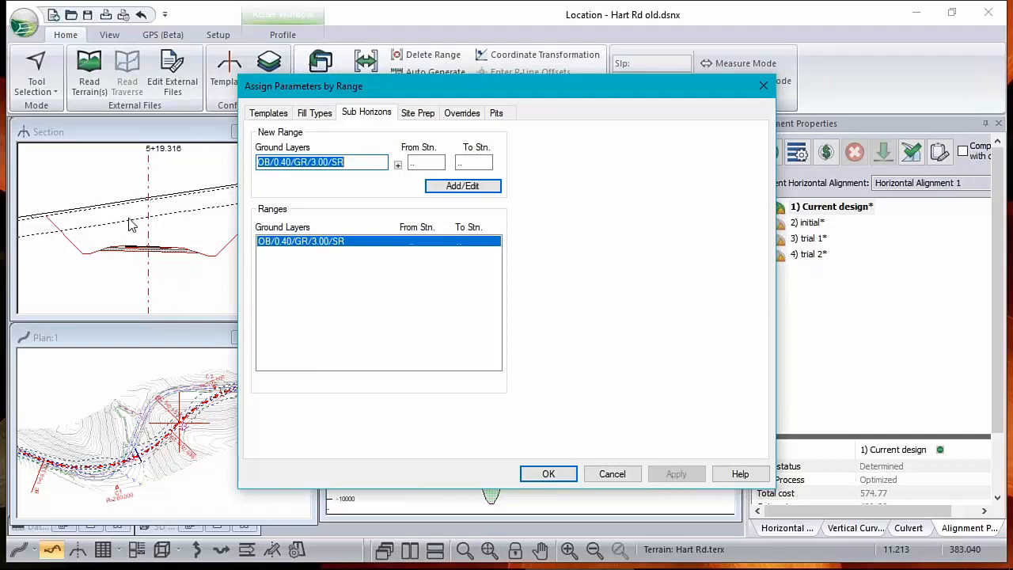
pyautogui.moveTo(309, 169); pyautogui.dragTo(328, 168)
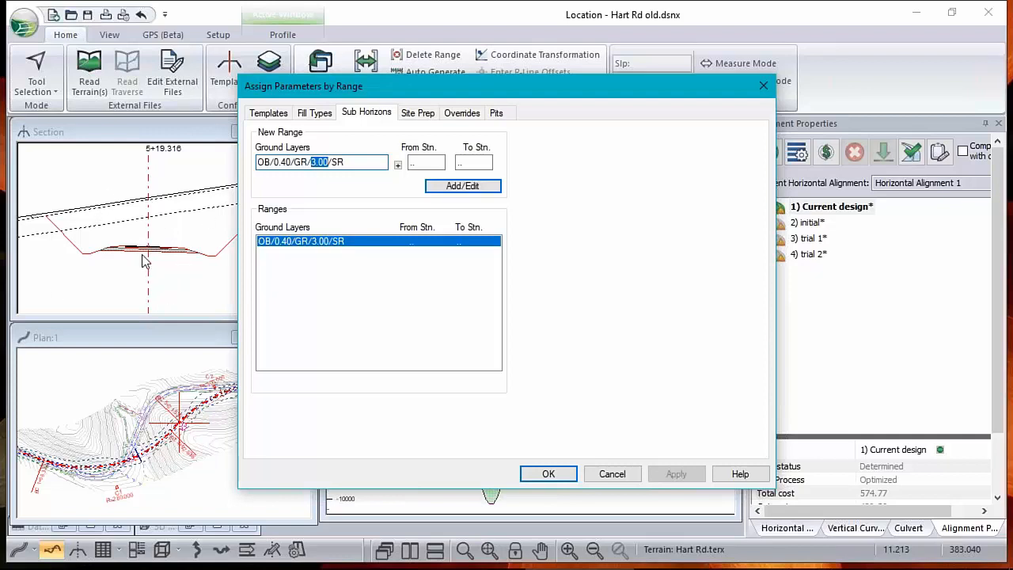
# - Review the Fill Types ranges and the available SG fill materials, then close the range settings without changes
pyautogui.click(315, 113)
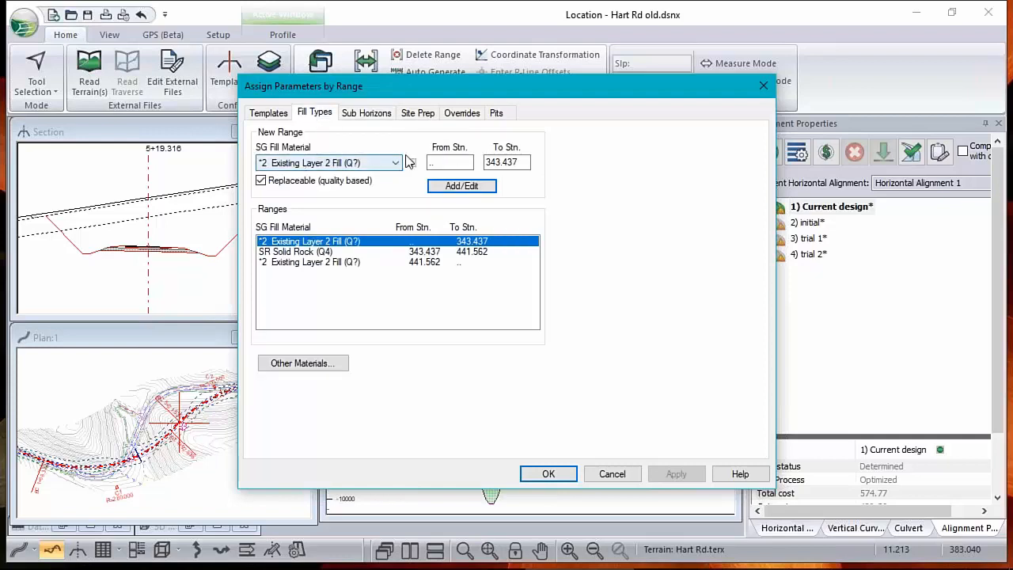
pyautogui.click(396, 163)
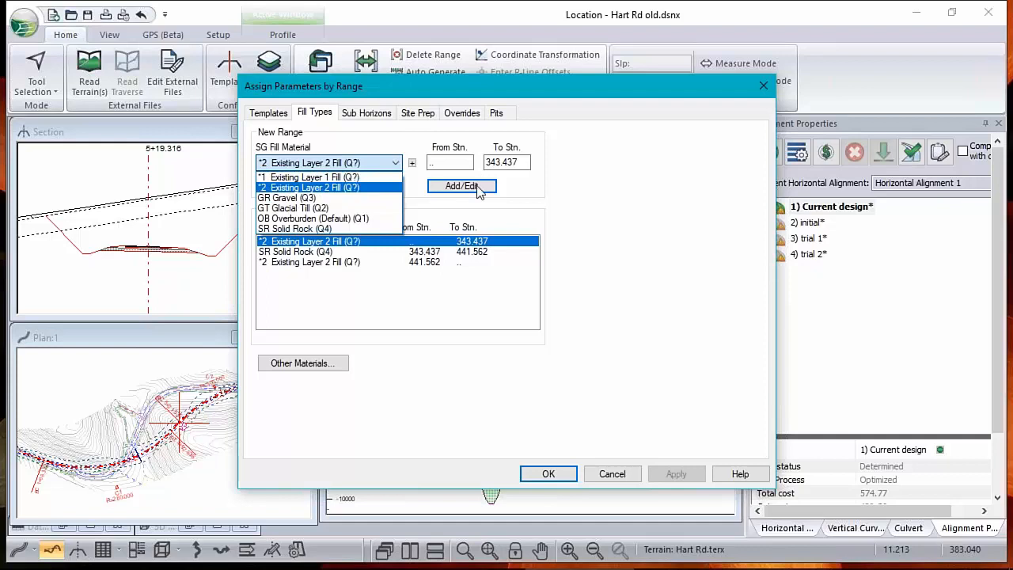
pyautogui.click(644, 212)
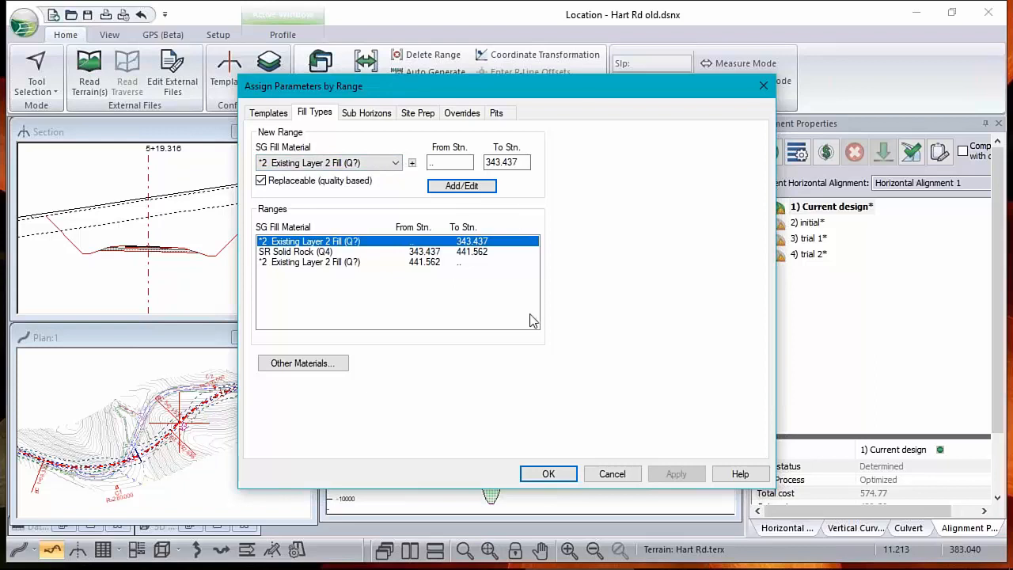
pyautogui.click(611, 477)
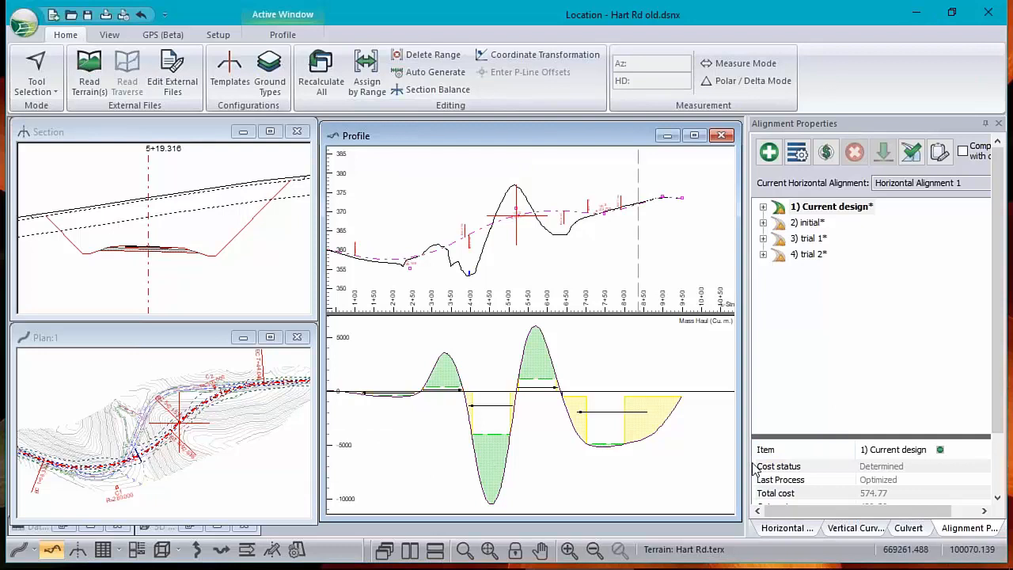
# - Open the recent document Hart Rd opt.dsnx in place of the current design
pyautogui.click(23, 31)
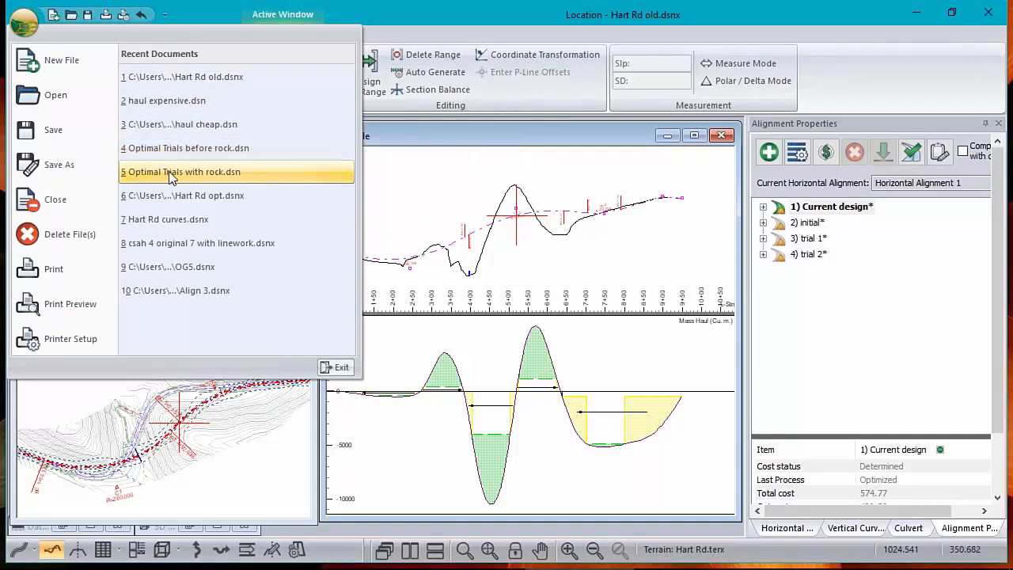
pyautogui.click(165, 202)
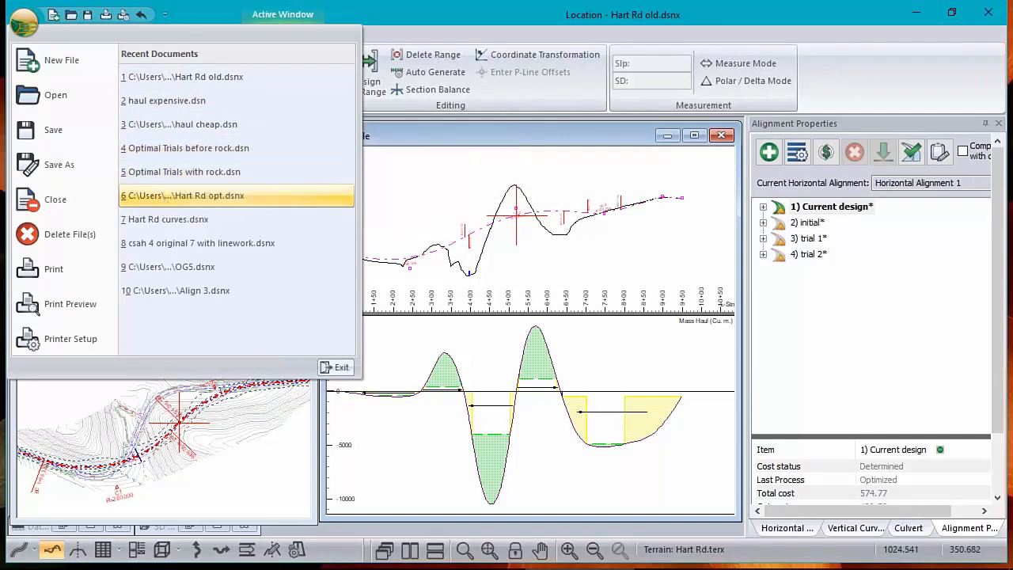
pyautogui.click(558, 332)
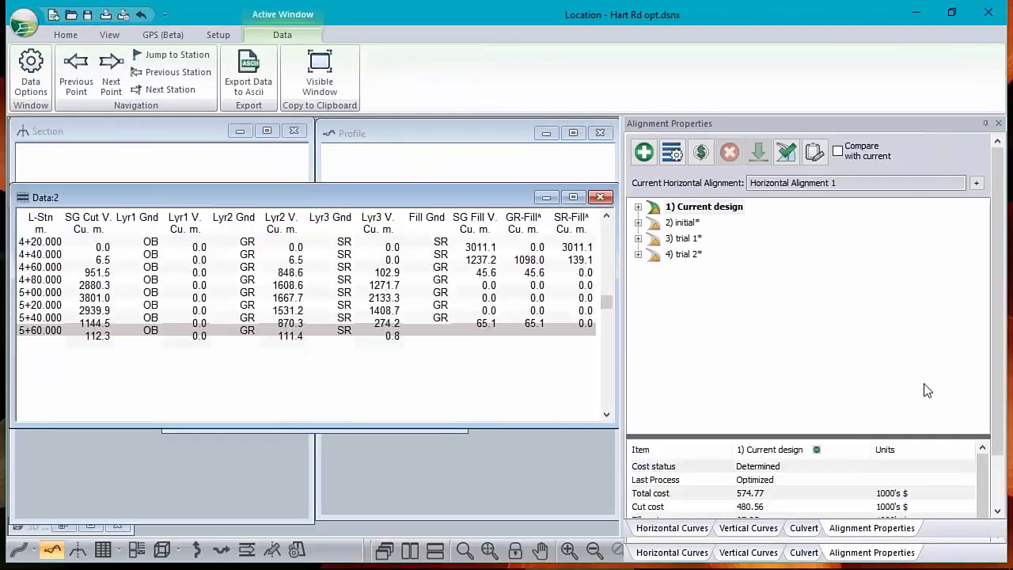
# - Clear both data windows from view, narrow the Alignment Properties panel and widen the Profile window into the freed space
pyautogui.click(546, 197)
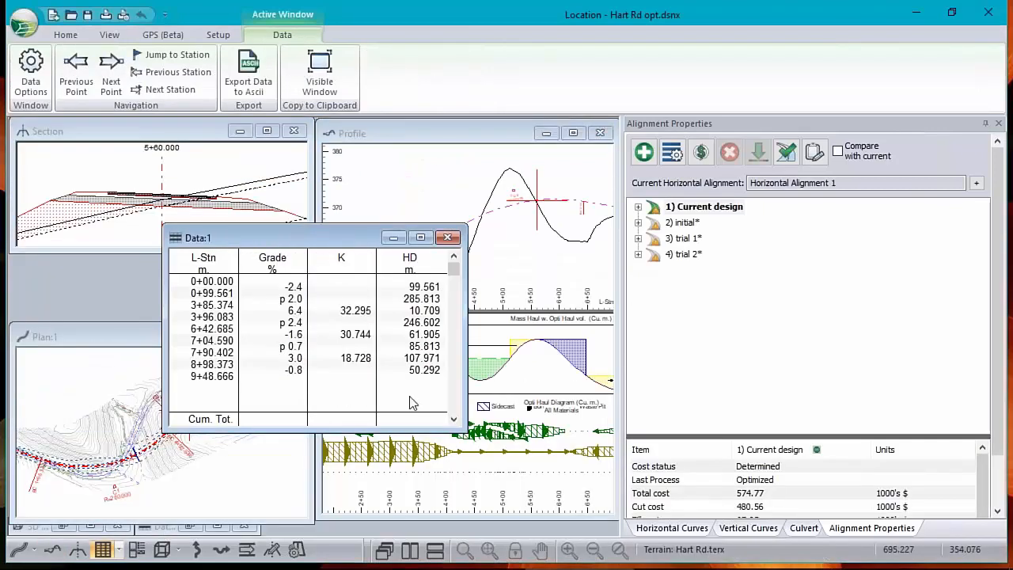
pyautogui.click(454, 239)
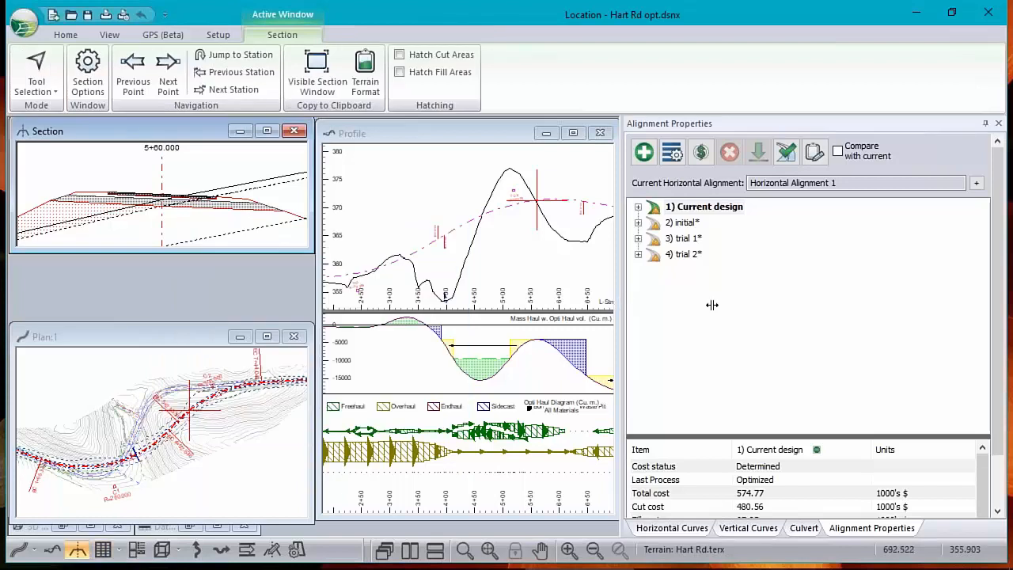
pyautogui.moveTo(774, 308); pyautogui.dragTo(775, 309)
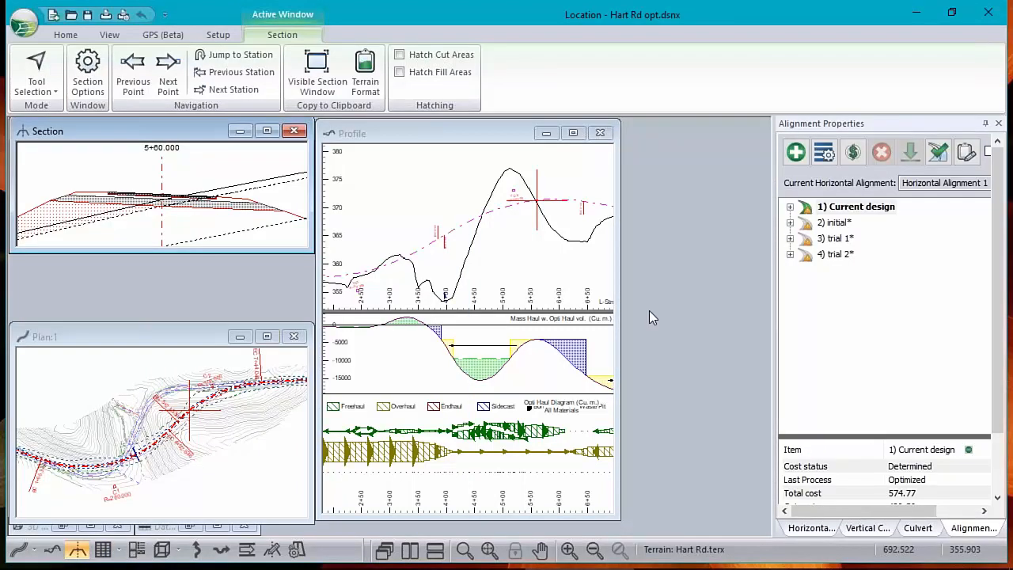
pyautogui.moveTo(620, 317); pyautogui.dragTo(769, 332)
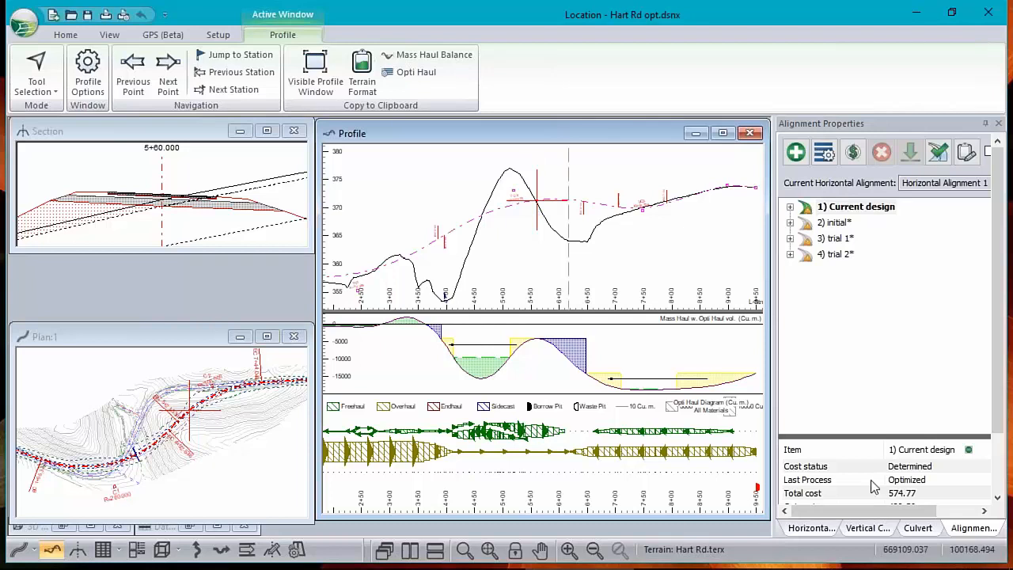
# - Review the advanced mass haul and Use OptiHaul volumes settings in the Mass Haul Graphic Options without changing them
pyautogui.moveTo(514, 356)
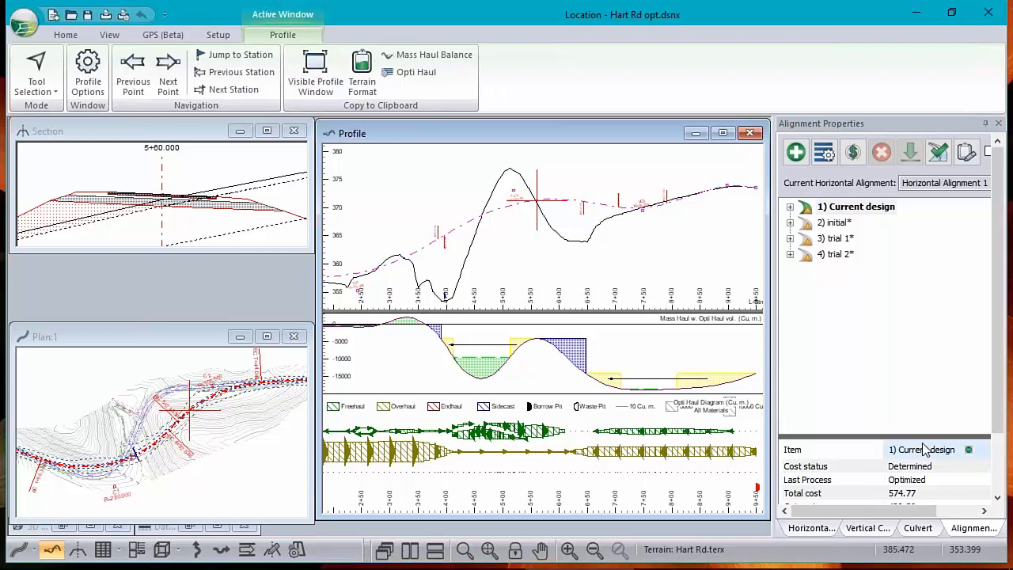
pyautogui.rightClick(481, 340)
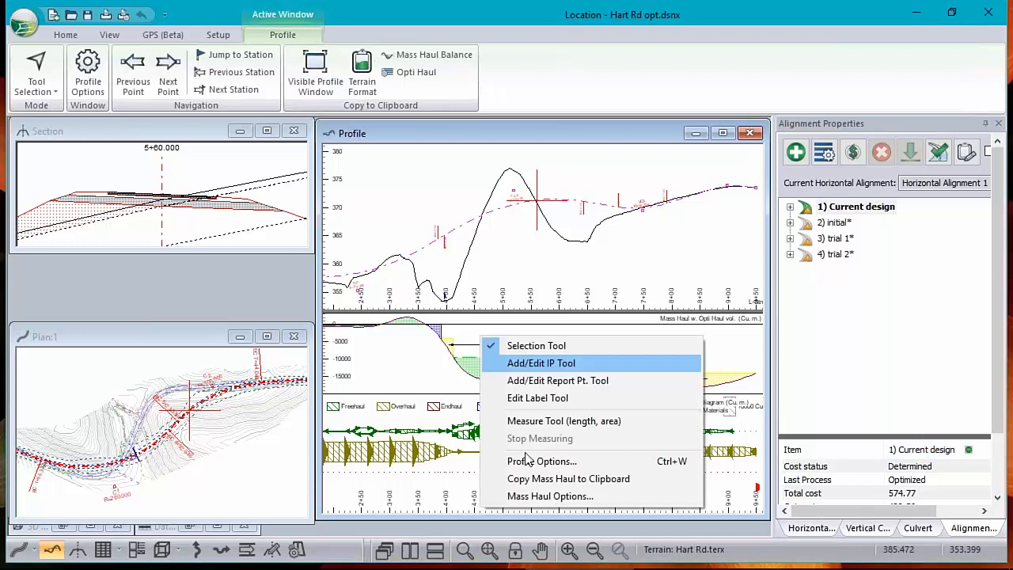
pyautogui.click(563, 496)
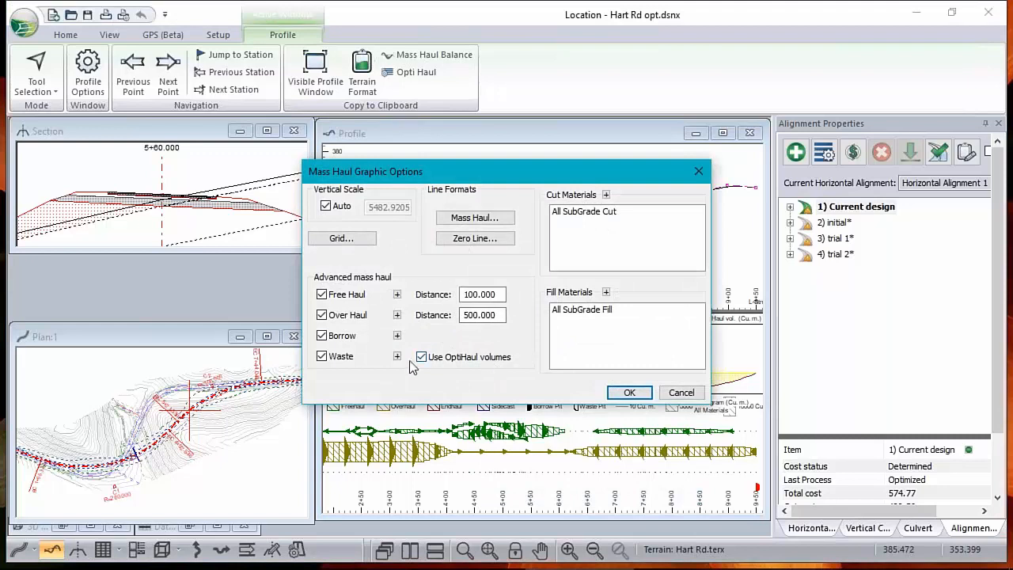
pyautogui.click(681, 393)
# - Look through the available saved screen layouts without applying one
pyautogui.moveTo(598, 469)
pyautogui.rightClick(533, 199)
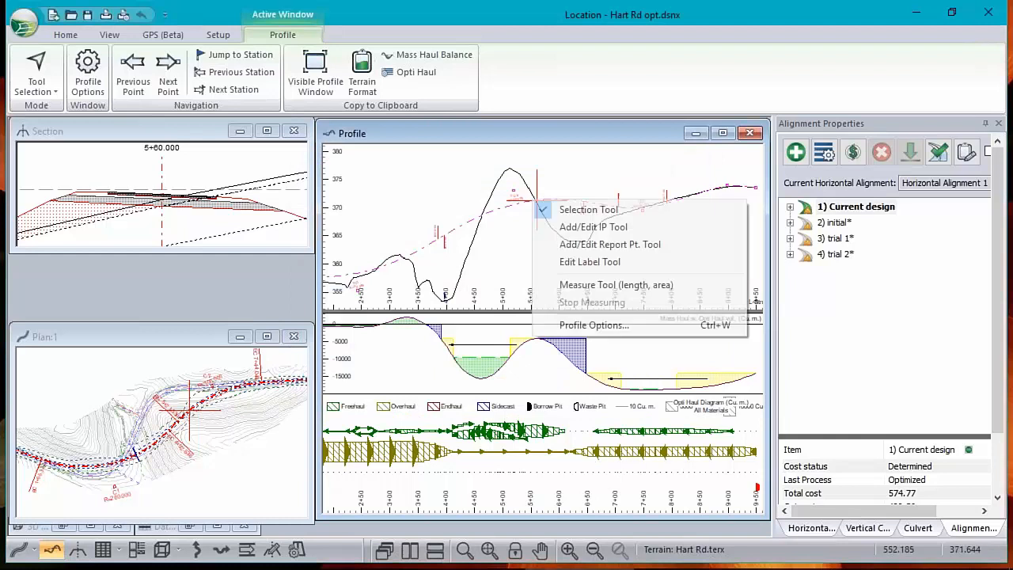
pyautogui.click(344, 18)
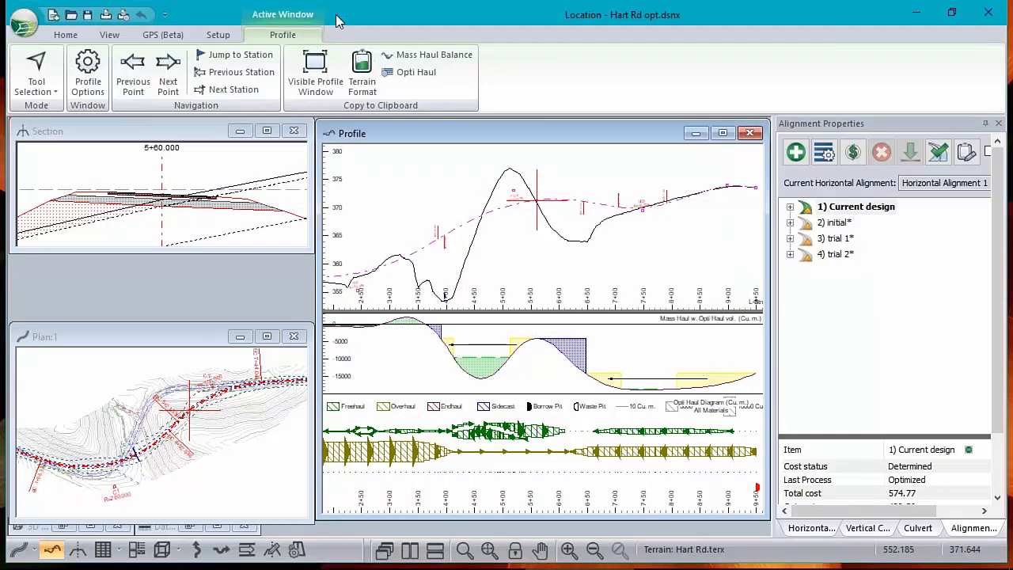
pyautogui.click(108, 37)
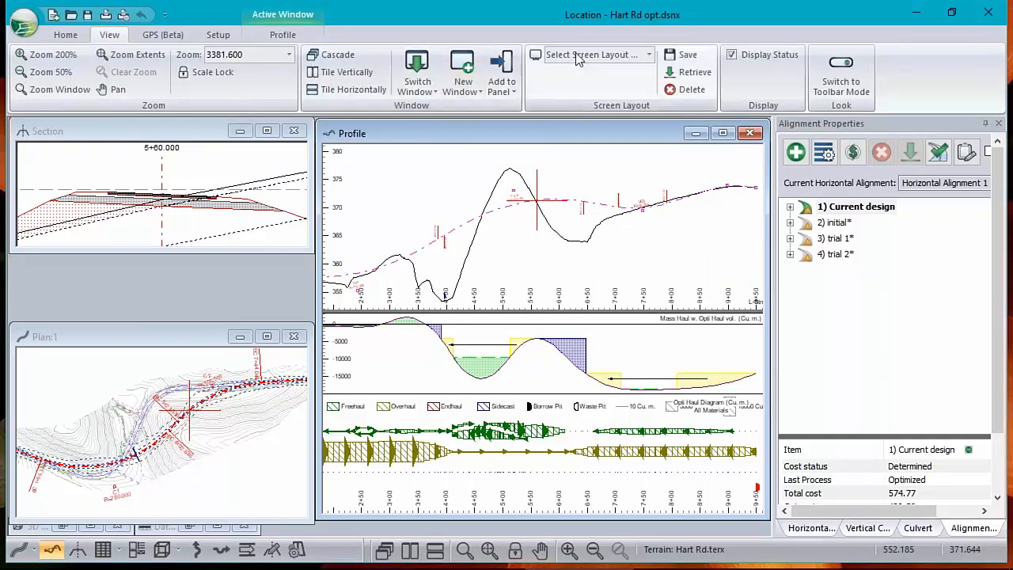
pyautogui.click(649, 55)
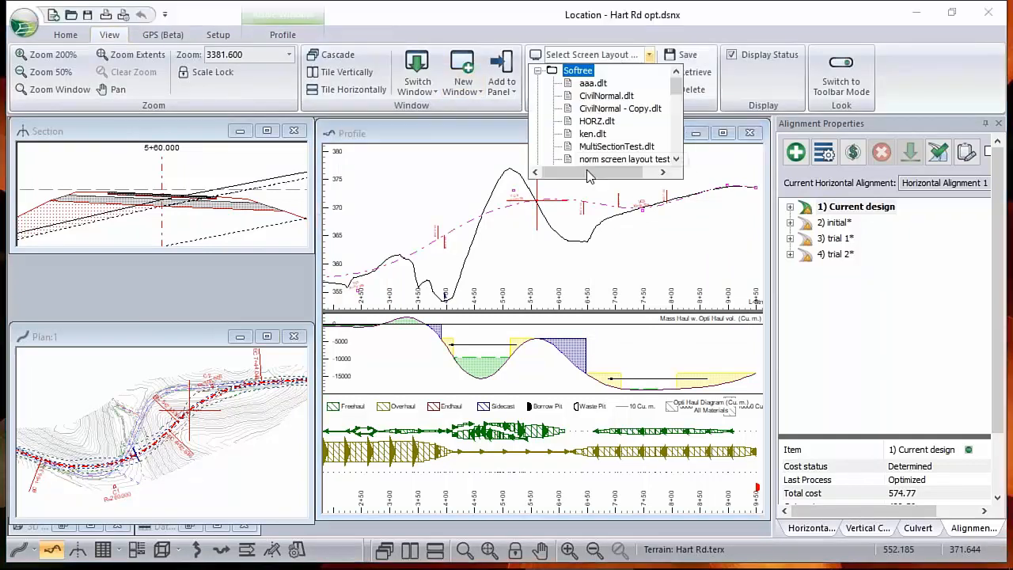
pyautogui.click(450, 128)
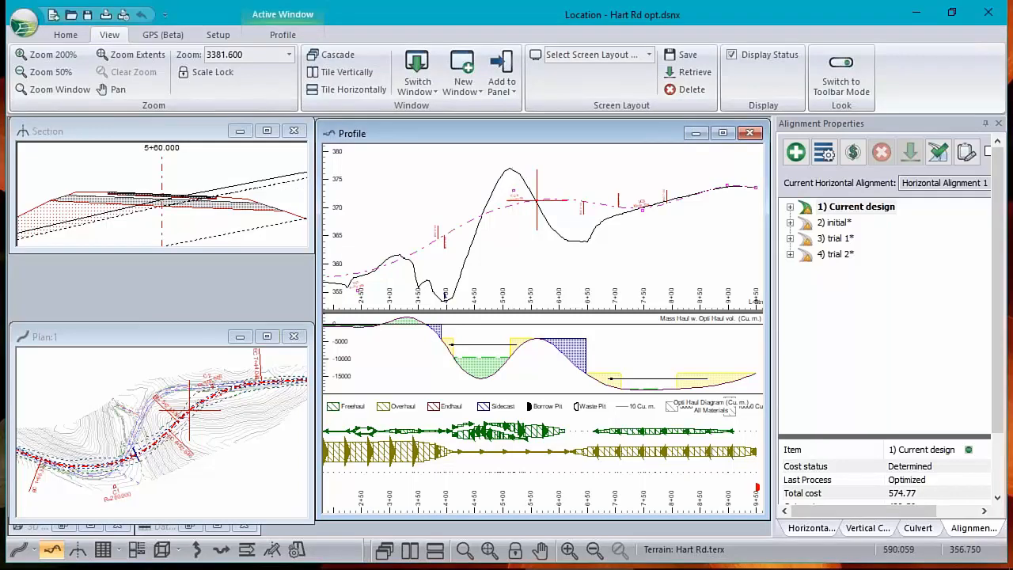
# - Review the Mass Haul and Opt. Haul sub-windows selected for the profile in the Profile Window Options, keeping the selection
pyautogui.rightClick(509, 254)
pyautogui.click(582, 378)
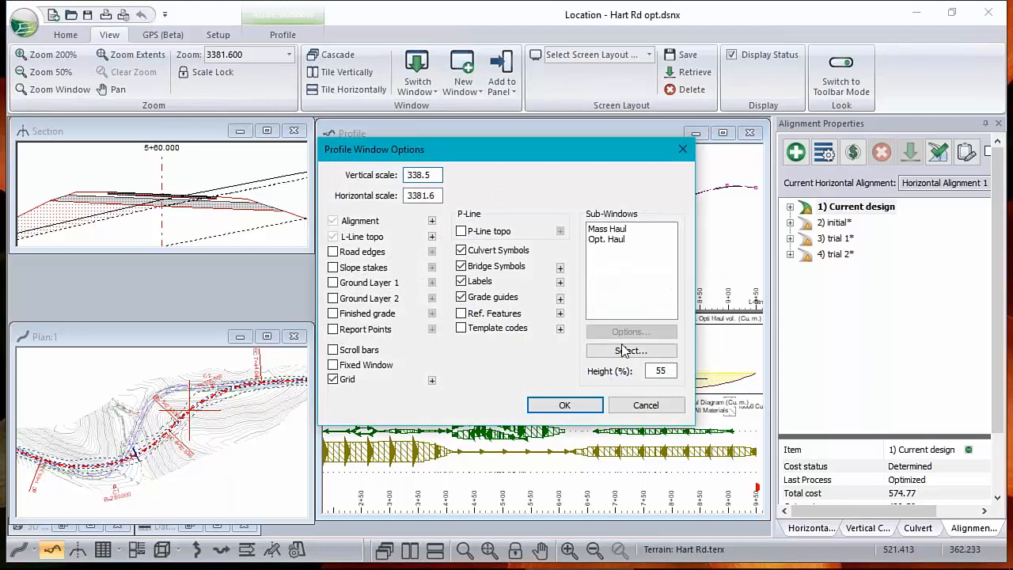
pyautogui.click(625, 351)
pyautogui.click(371, 300)
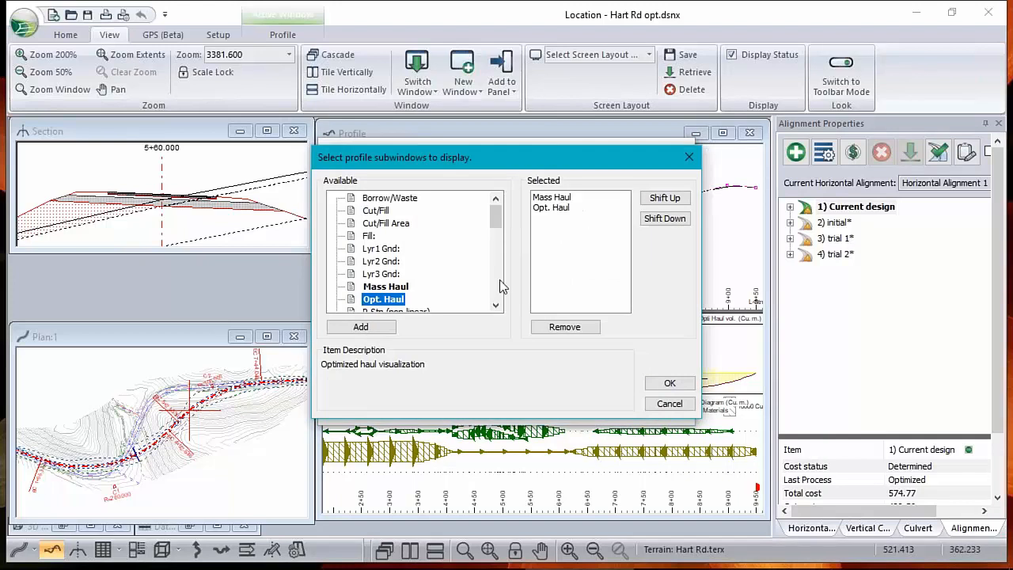
pyautogui.click(390, 275)
pyautogui.click(395, 301)
pyautogui.click(568, 207)
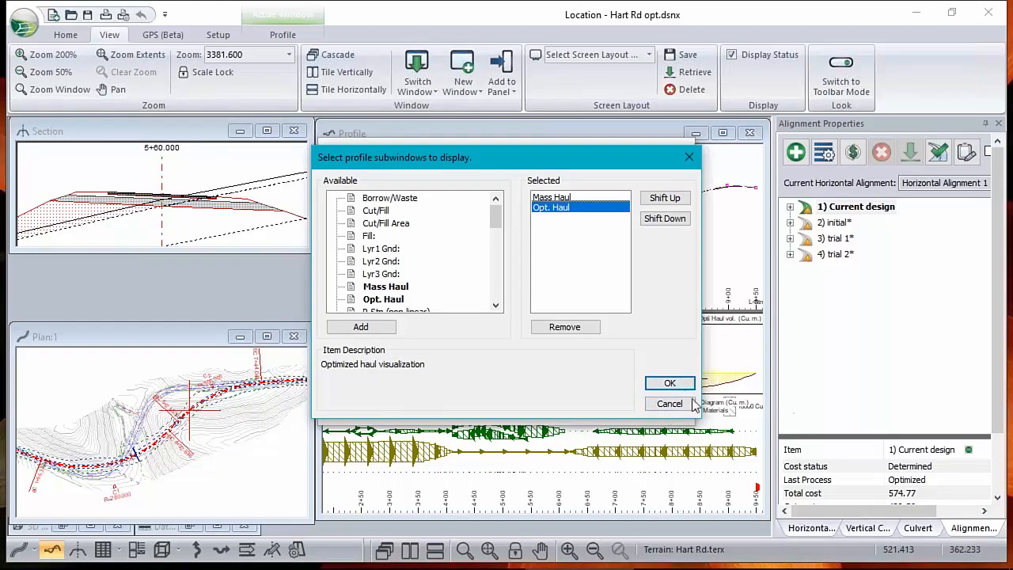
pyautogui.click(669, 382)
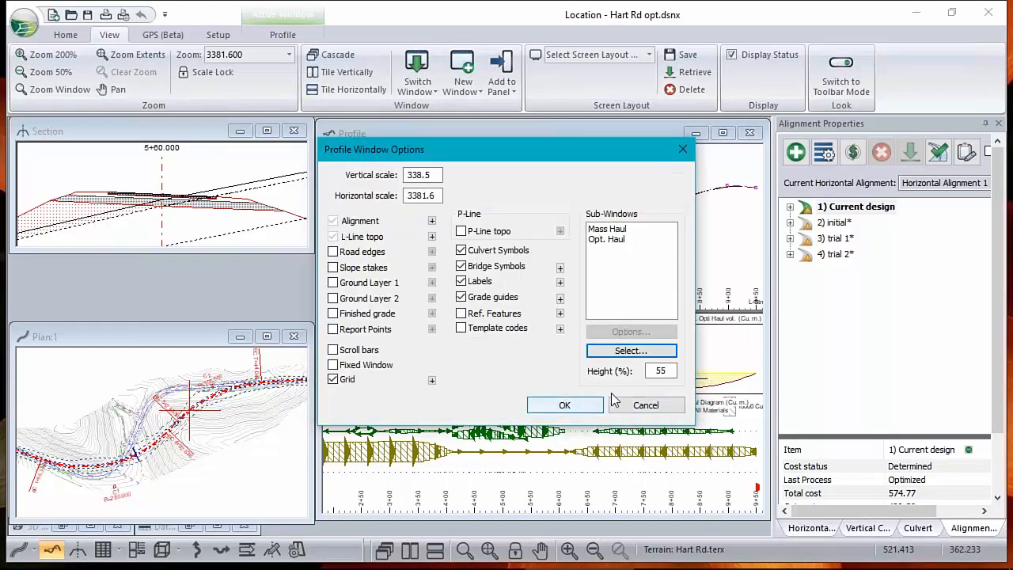
pyautogui.click(578, 404)
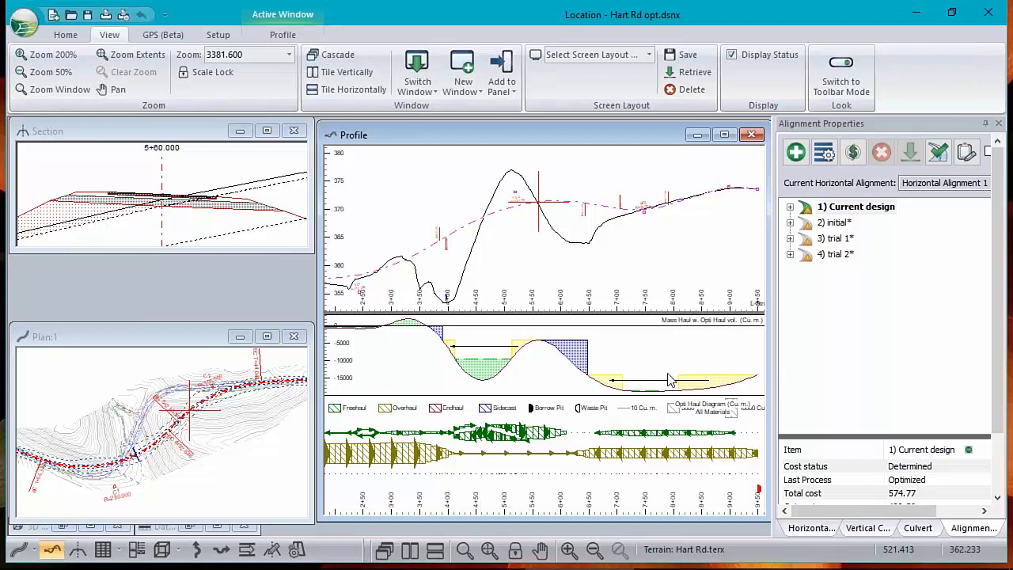
# - Review the Re-Cost sampling and automatic re-calculation options for the current design without calculating
pyautogui.scroll(-5, 500, 233)
pyautogui.moveTo(504, 236); pyautogui.dragTo(548, 229, button='middle')
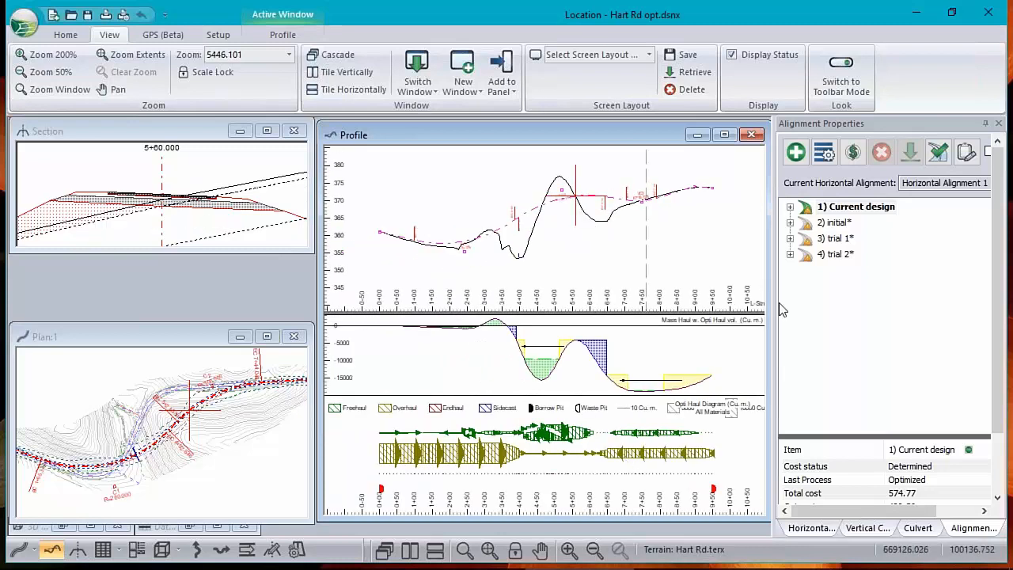
pyautogui.click(852, 153)
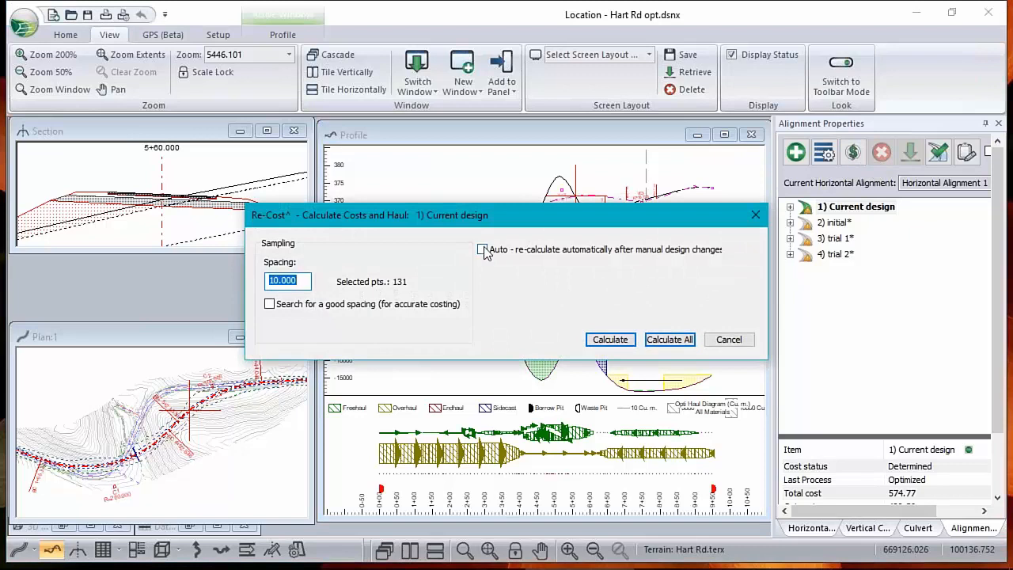
pyautogui.click(729, 338)
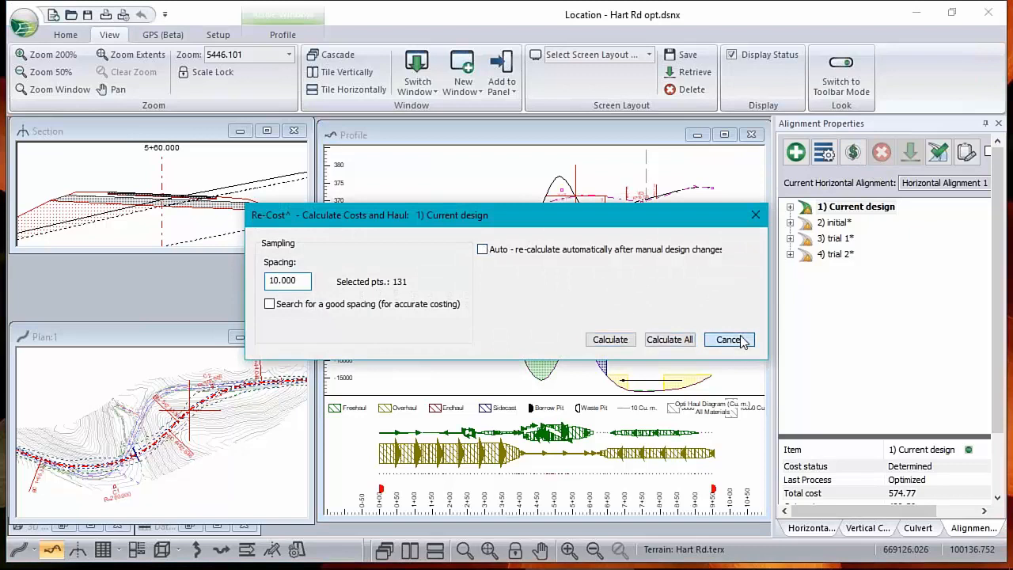
# - Use the Add/Edit IP tool to lower the profile's vertical IP near station 5+00 slightly
pyautogui.rightClick(622, 164)
pyautogui.click(658, 190)
pyautogui.moveTo(564, 191); pyautogui.dragTo(558, 198)
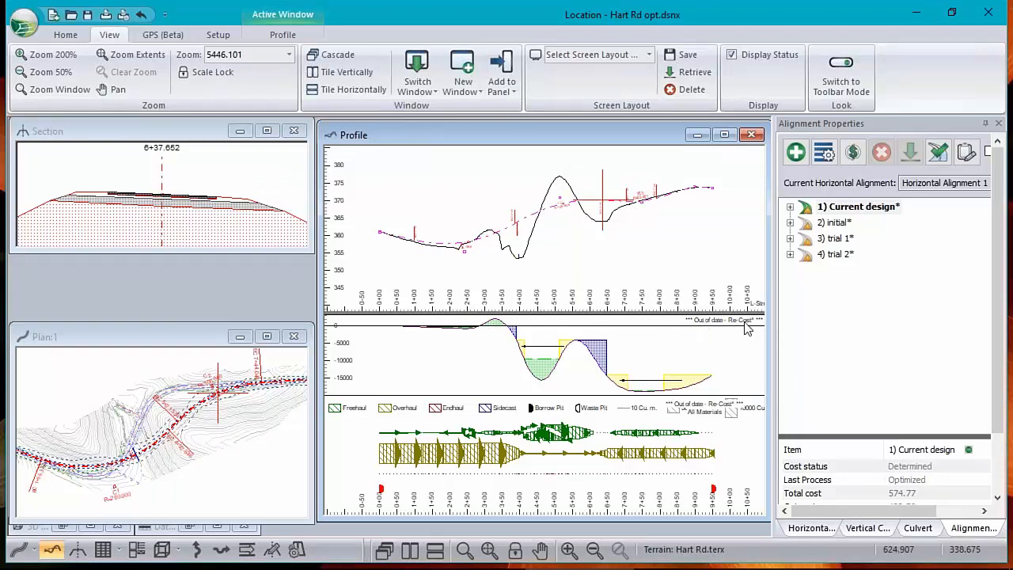
# - Recalculate the entire design with Re-Cost included to update the out-of-date haul graphs
pyautogui.moveTo(747, 329)
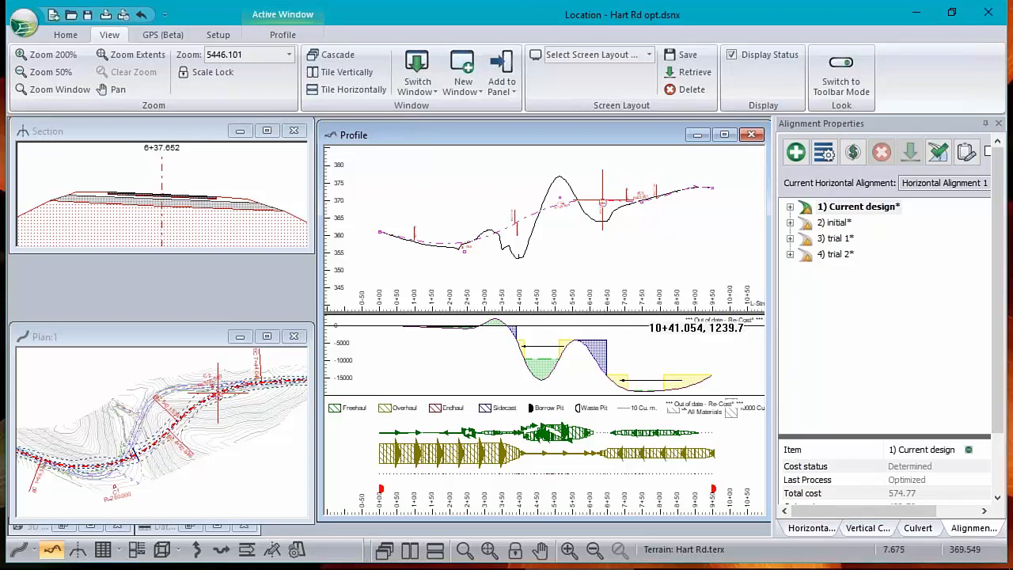
pyautogui.click(66, 36)
pyautogui.click(320, 75)
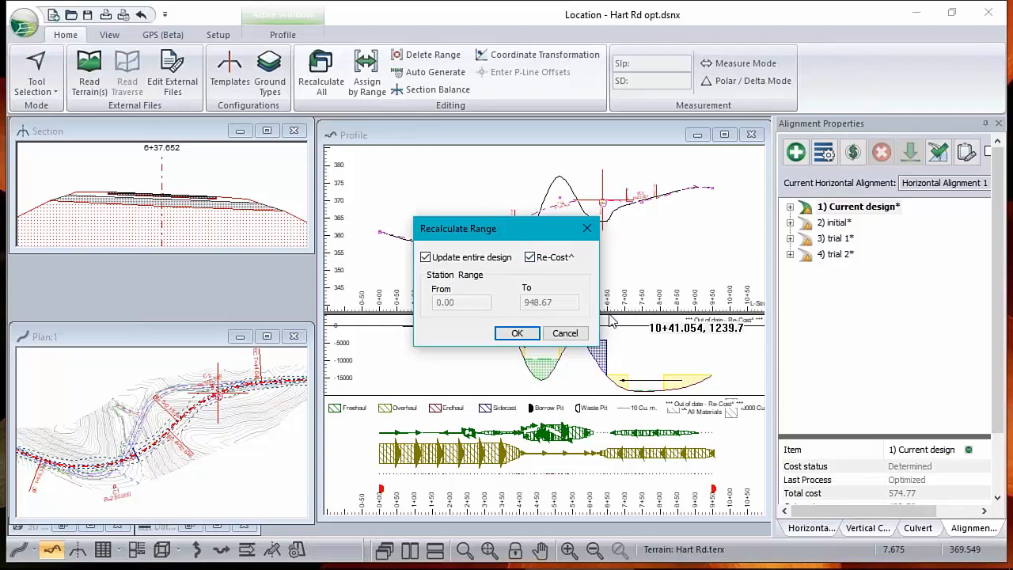
pyautogui.click(517, 333)
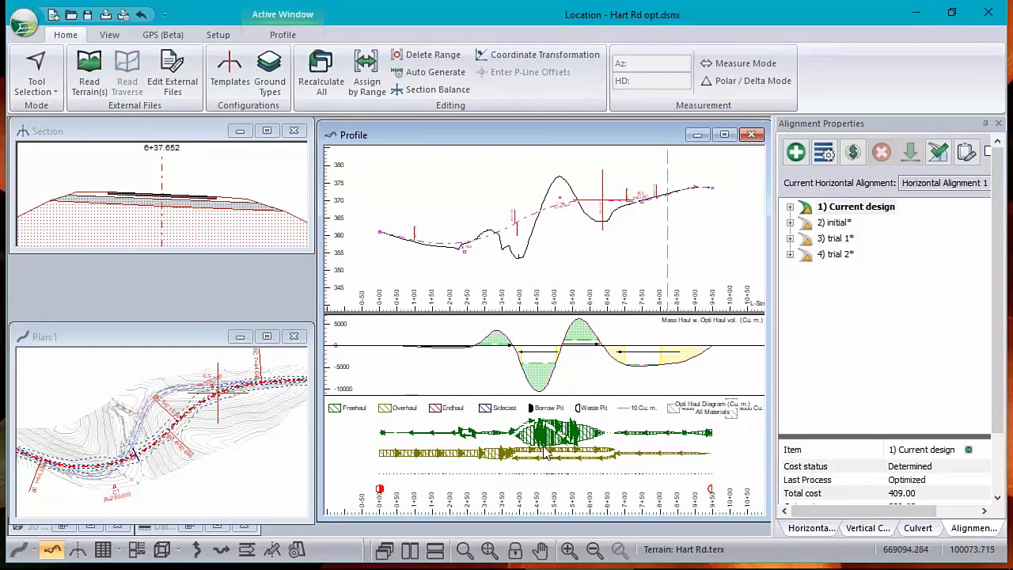
# - Toggle the automatic re-calculation option in Re-Cost and calculate the current design's costs and haul at 10.000 spacing
pyautogui.click(855, 152)
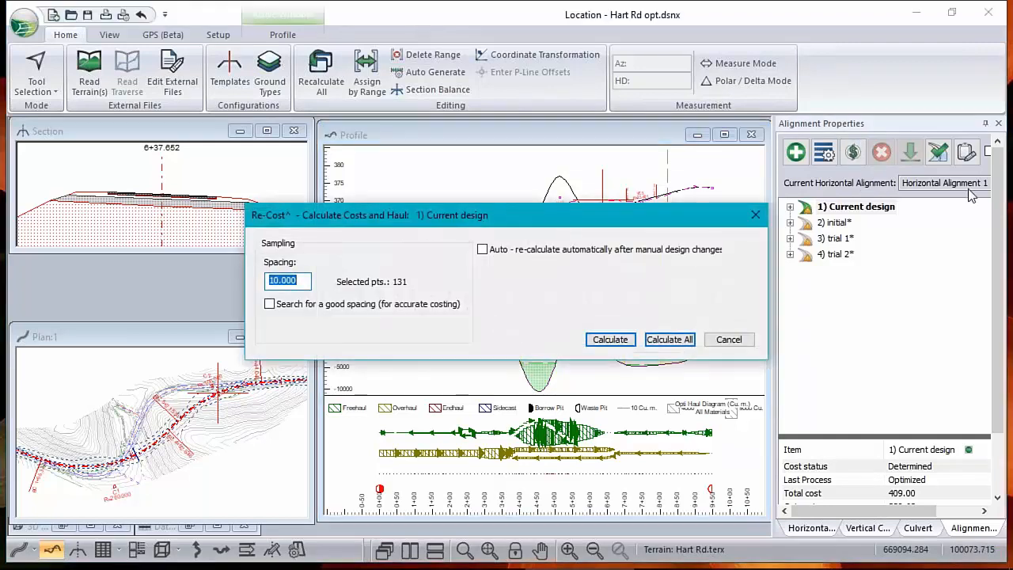
pyautogui.click(492, 252)
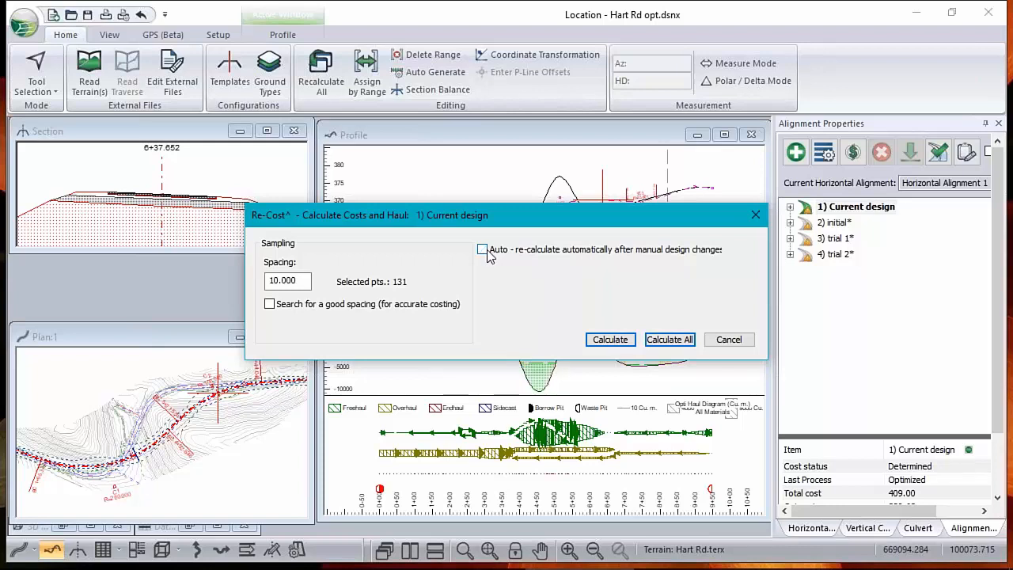
pyautogui.click(482, 250)
pyautogui.click(606, 338)
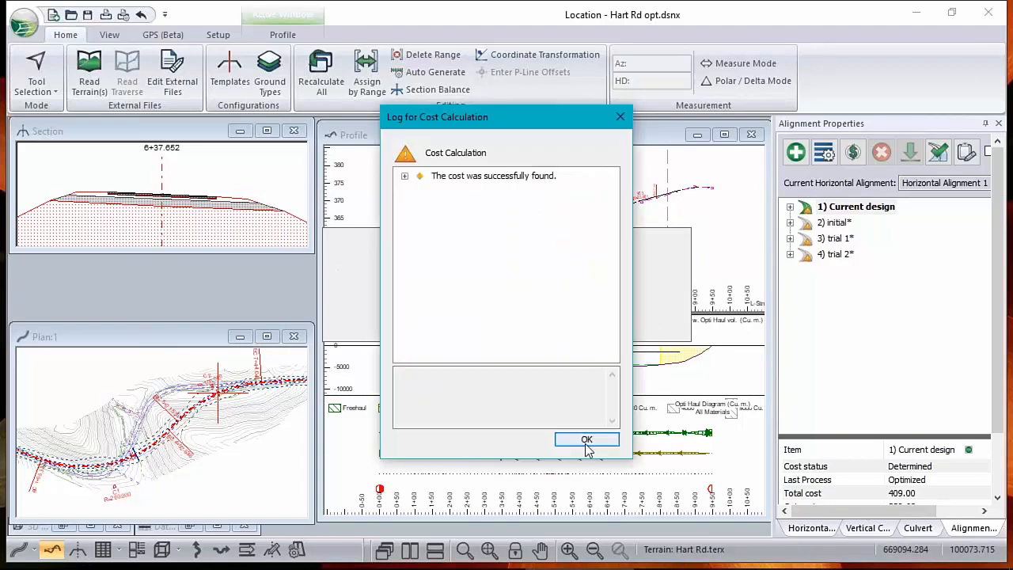
pyautogui.click(586, 440)
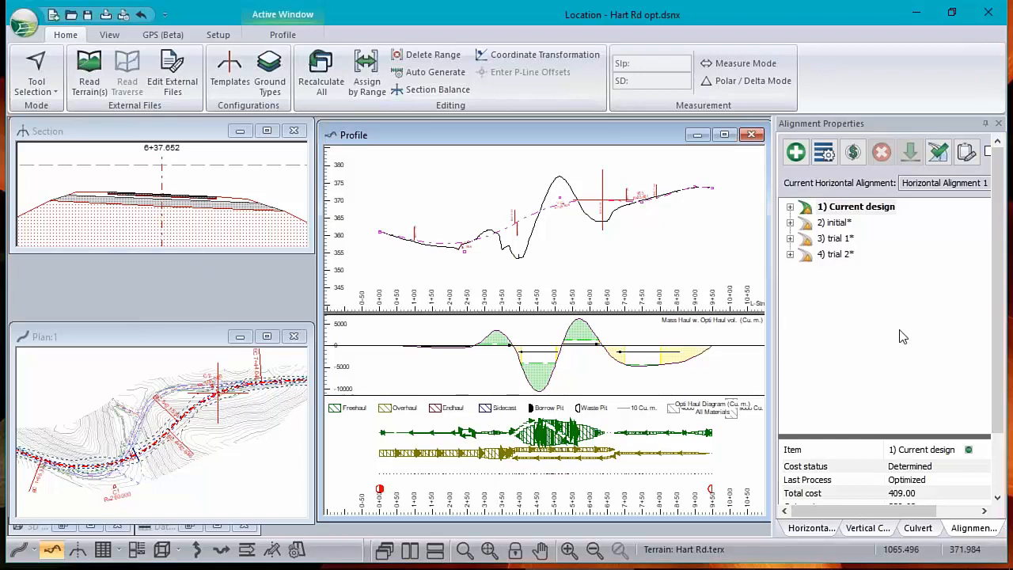
# - Enlarge the mass haul graph in the Profile window and review the cut materials in its graphic options without changing them
pyautogui.click(859, 210)
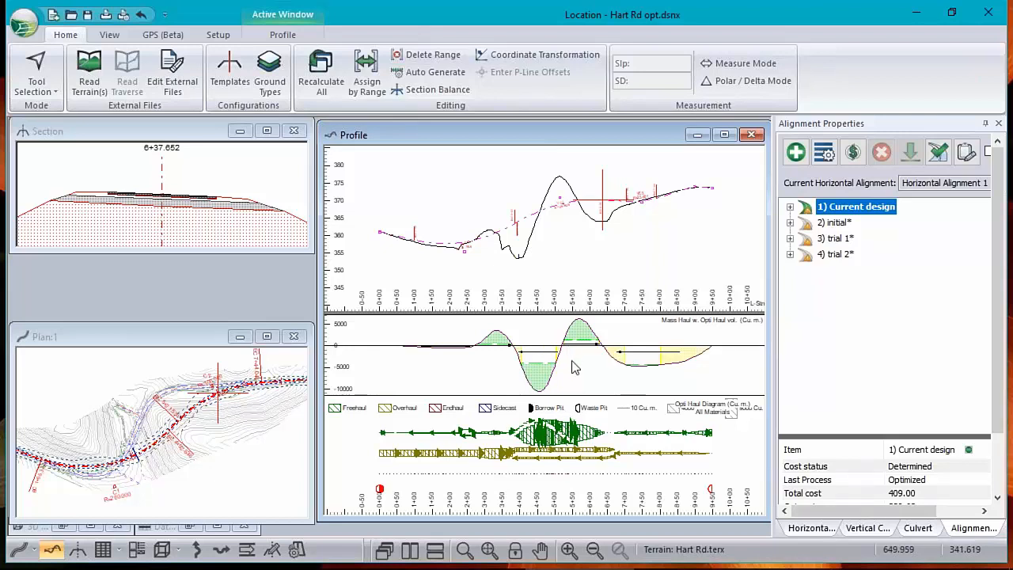
pyautogui.moveTo(563, 312); pyautogui.dragTo(571, 282)
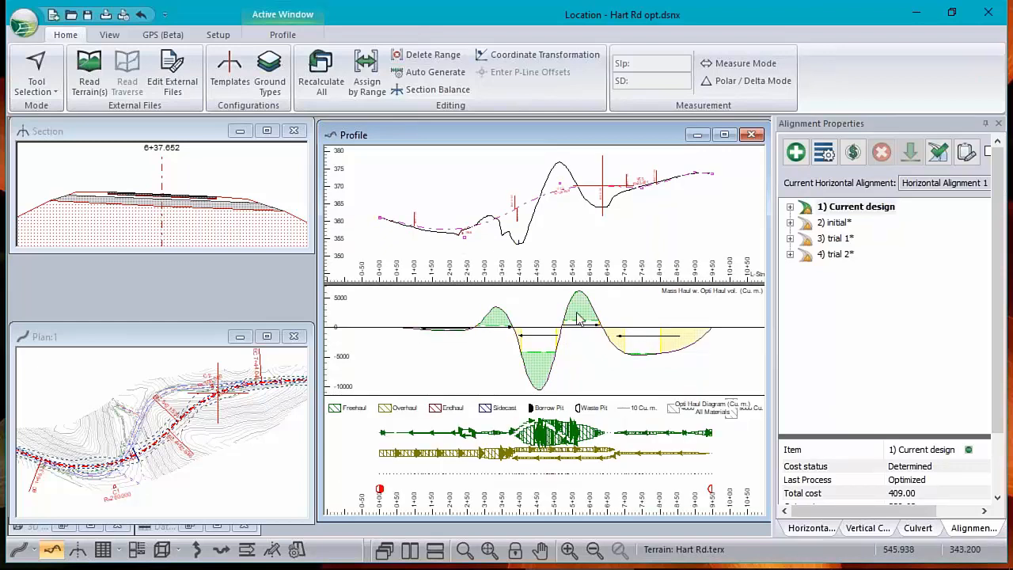
pyautogui.rightClick(560, 347)
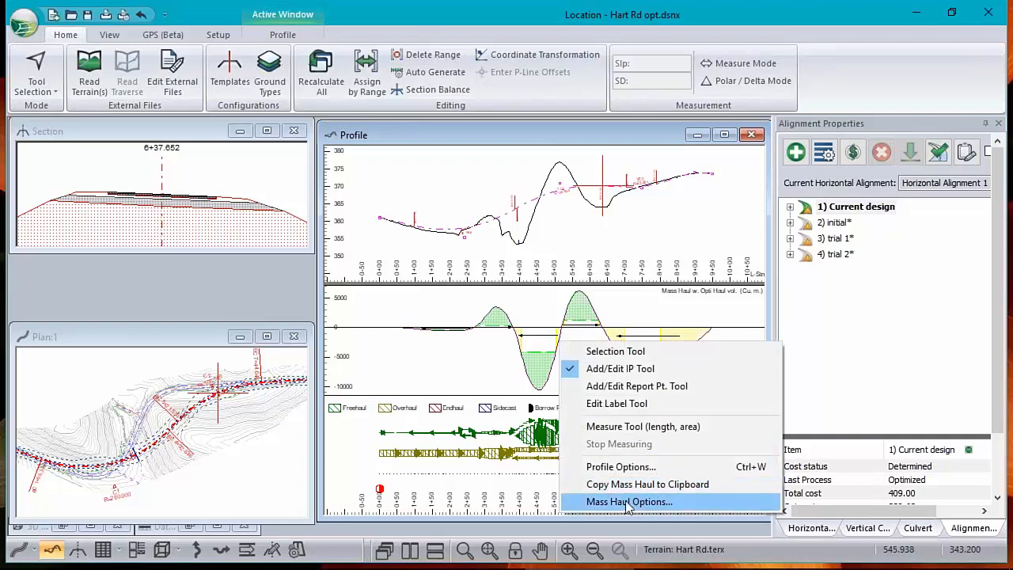
pyautogui.click(611, 497)
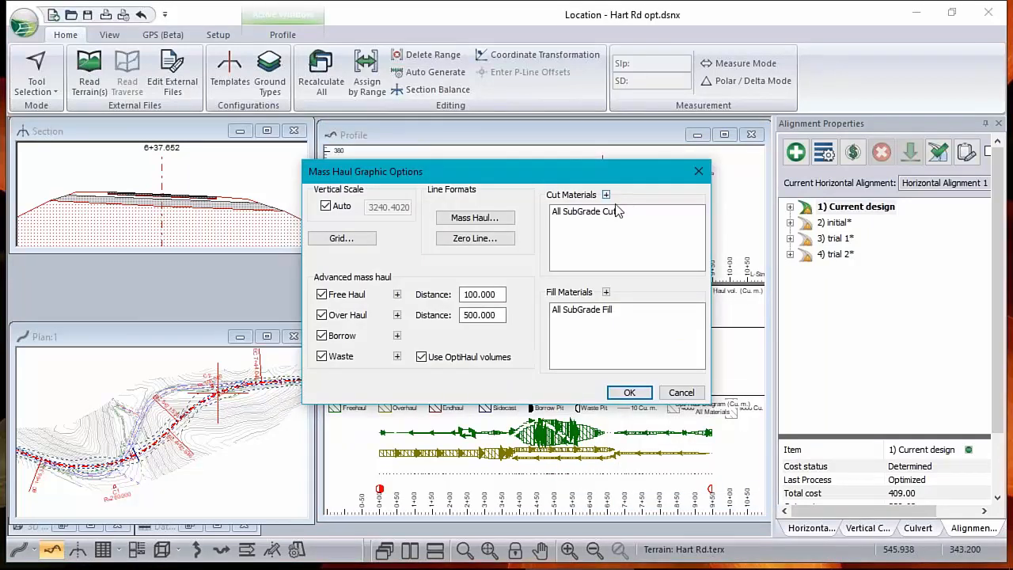
pyautogui.click(606, 195)
pyautogui.click(670, 406)
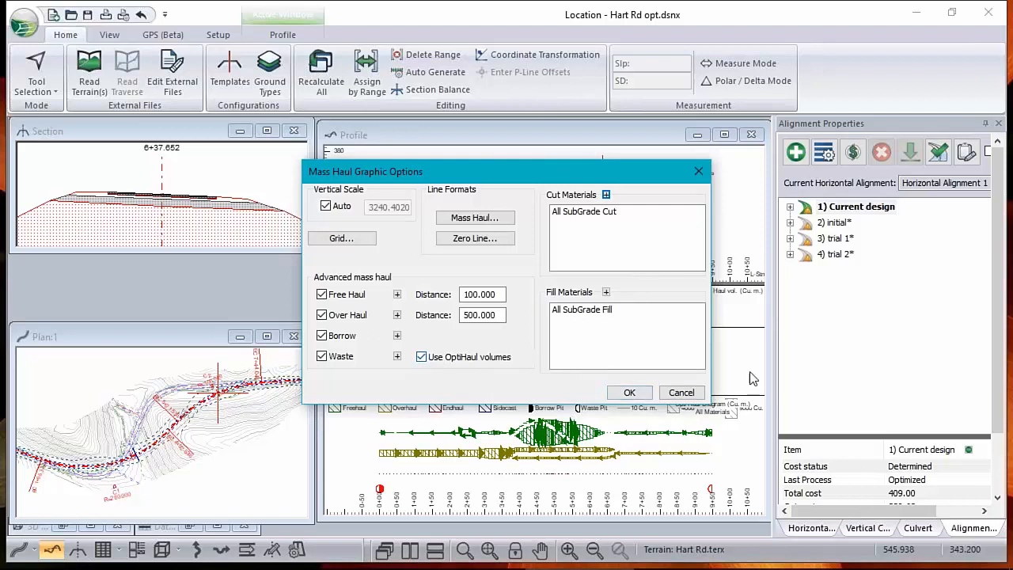
pyautogui.click(682, 393)
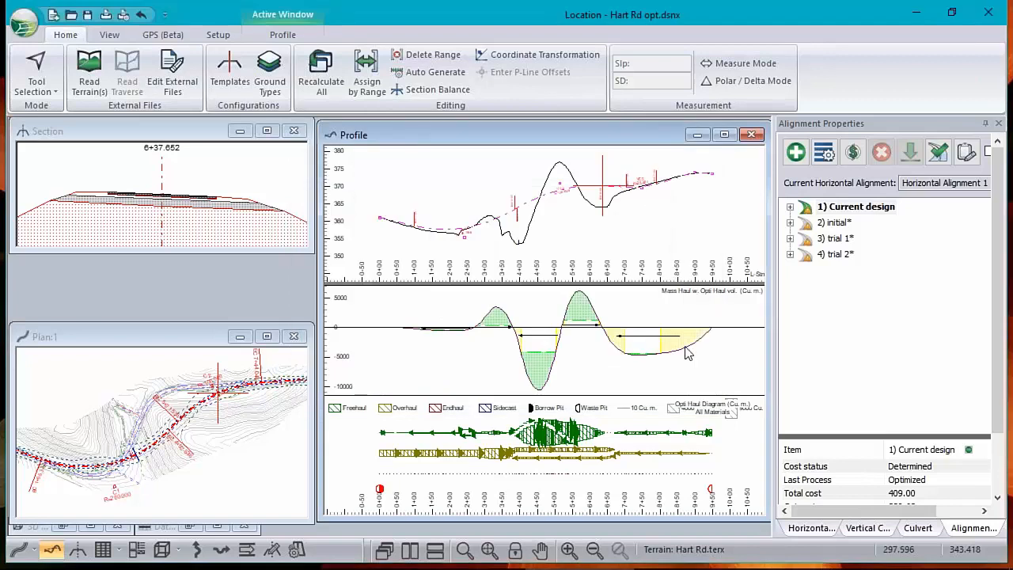
pyautogui.moveTo(708, 335)
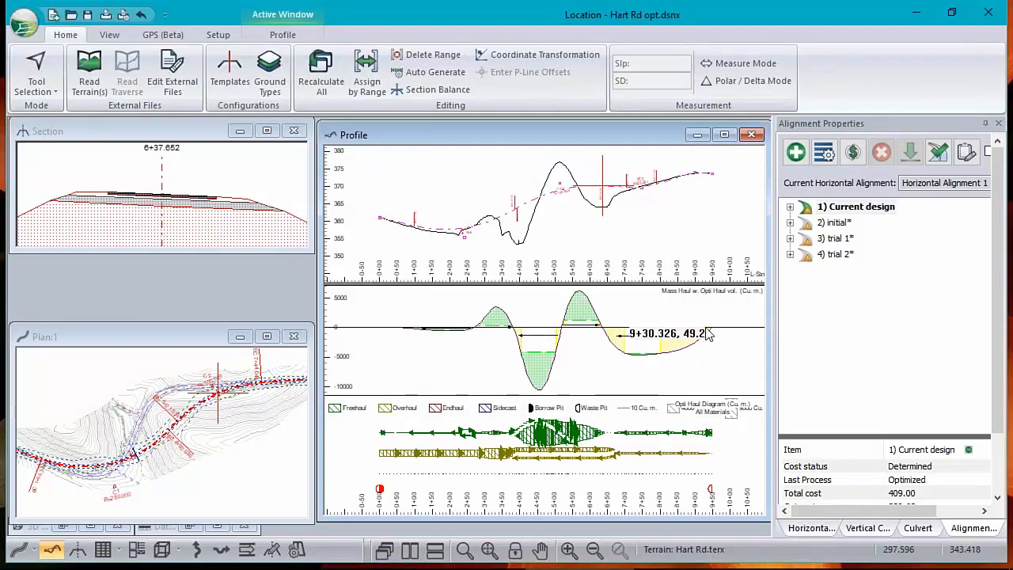
# - Enlarge the cost results list in Alignment Properties and examine the volumes along the mass haul curve and freehaul diagram
pyautogui.moveTo(882, 437); pyautogui.dragTo(870, 290)
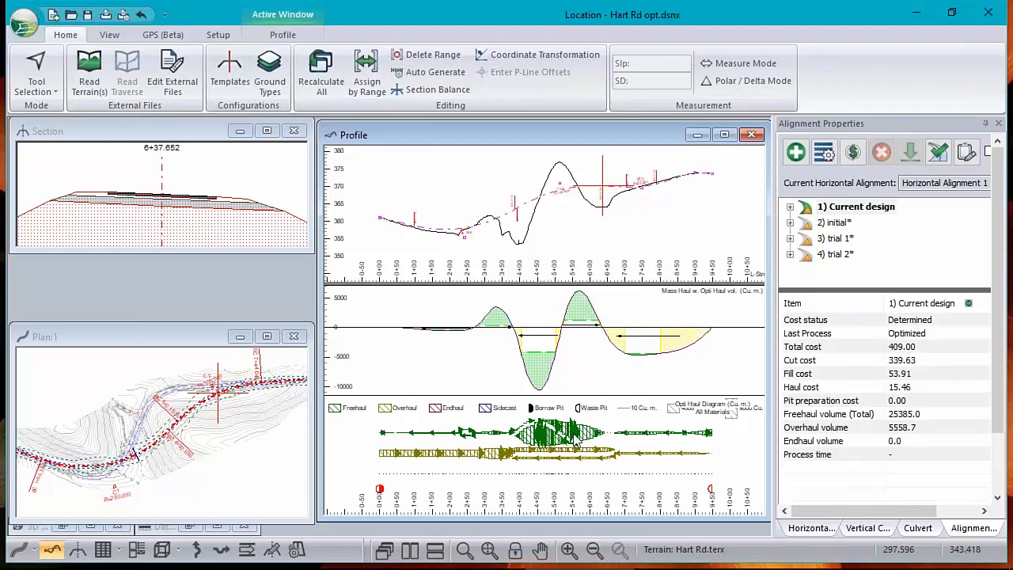
pyautogui.scroll(2, 545, 465)
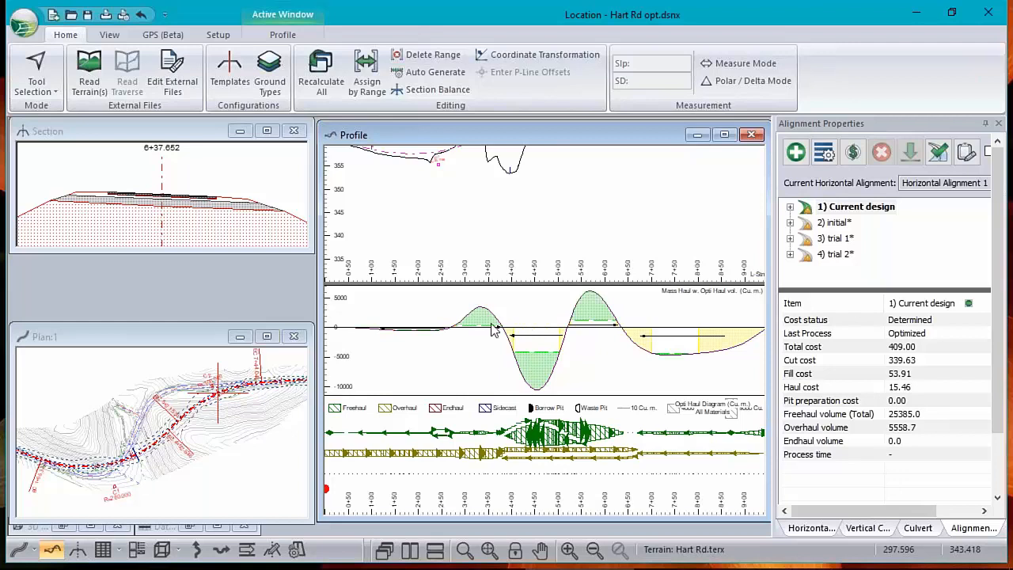
pyautogui.moveTo(490, 320)
pyautogui.moveTo(658, 360)
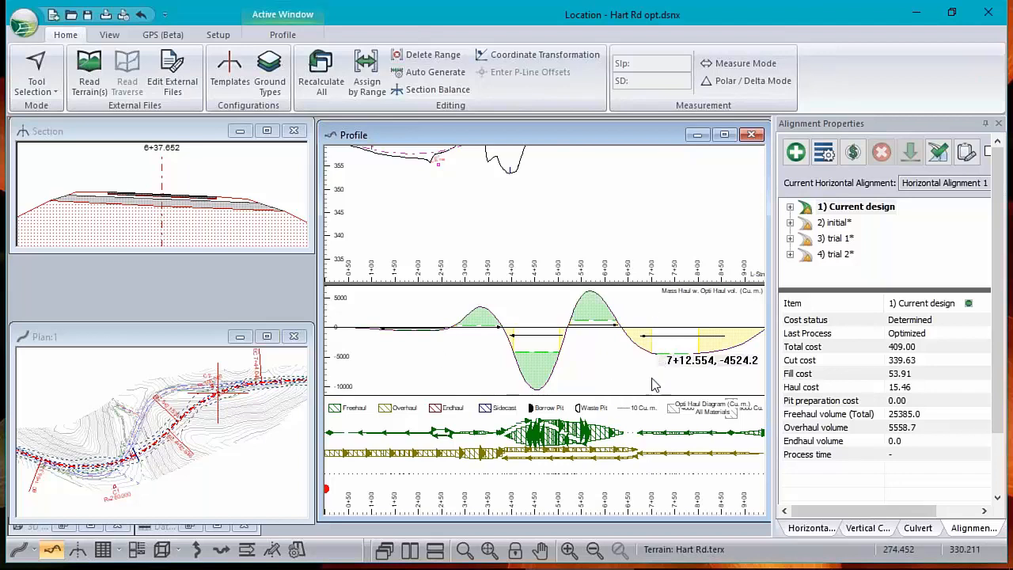
pyautogui.moveTo(537, 440)
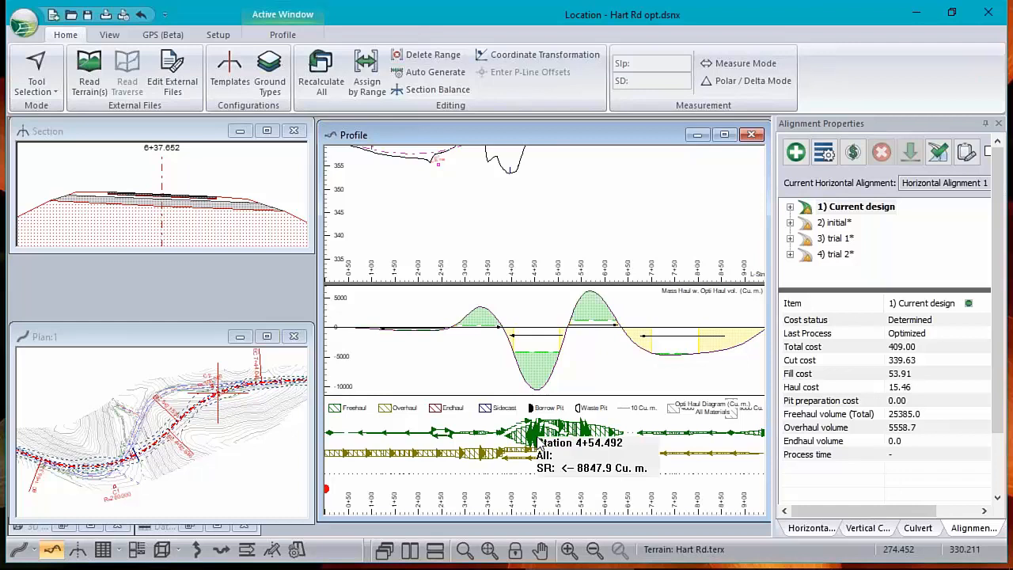
pyautogui.moveTo(596, 440)
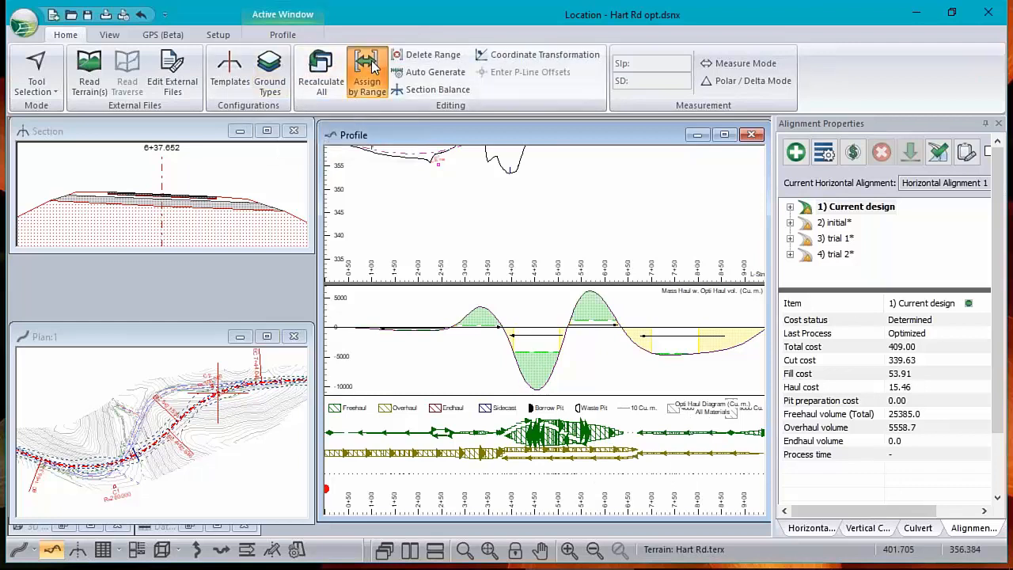
# - Review the SR Solid Rock subgrade fill range in Assign Parameters by Range, leaving the assignments unchanged
pyautogui.click(367, 67)
pyautogui.click(315, 112)
pyautogui.click(311, 251)
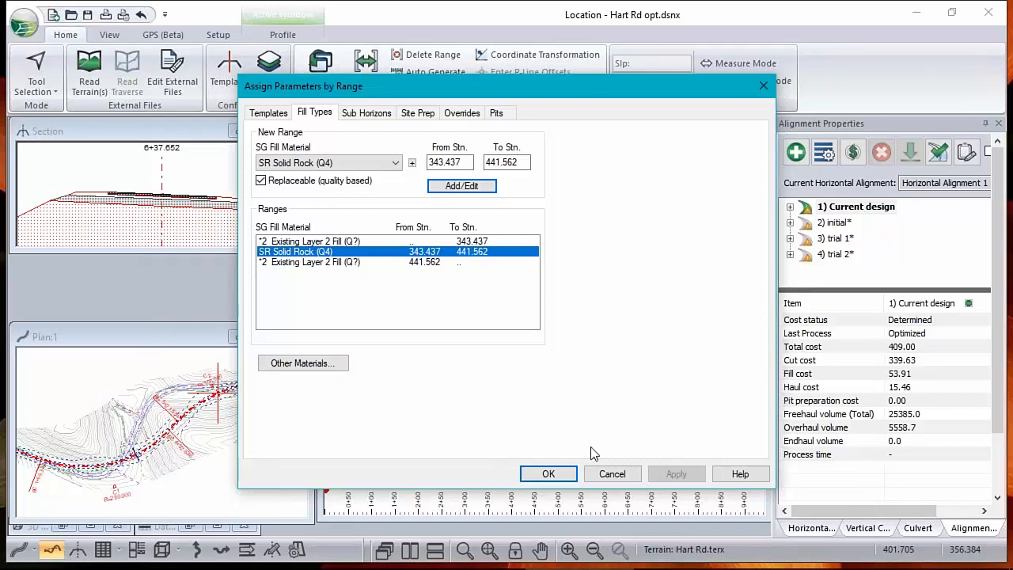
pyautogui.click(615, 479)
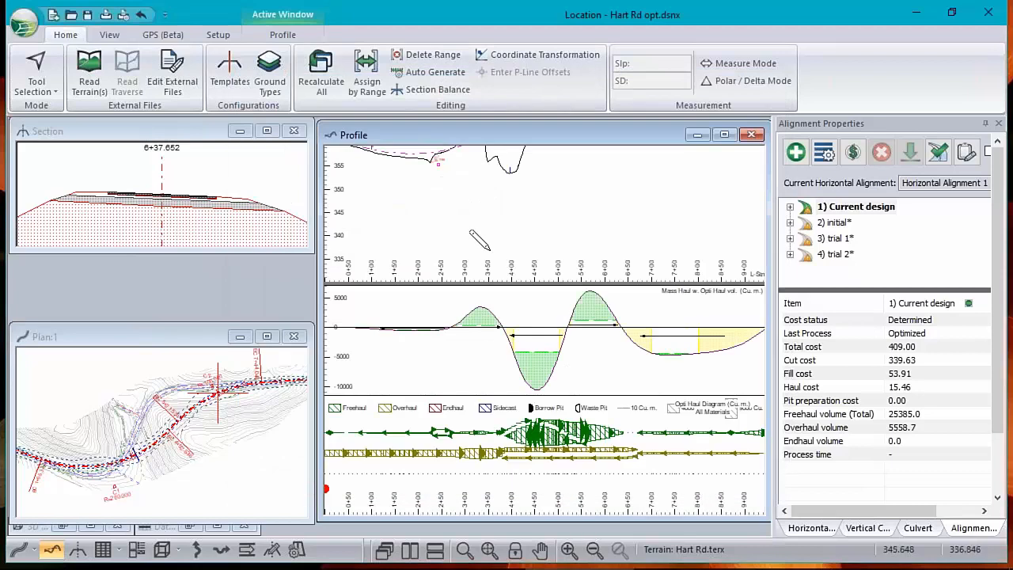
# - Select the profile point near station 4+00 and advance the Section window to station 3+96.792 to inspect its fill
pyautogui.scroll(-3, 522, 210)
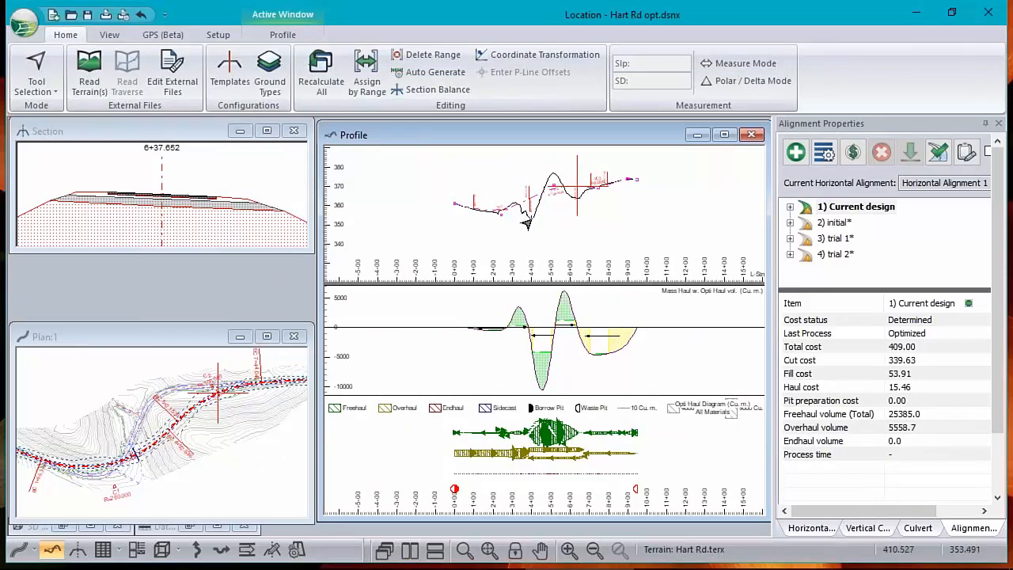
pyautogui.click(529, 193)
pyautogui.click(161, 136)
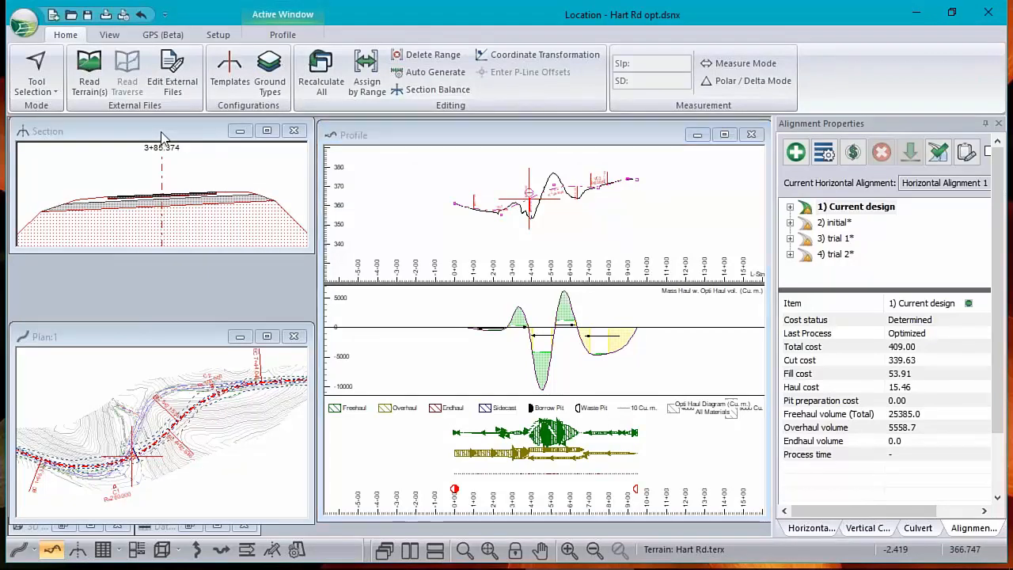
pyautogui.scroll(-1, 195, 186)
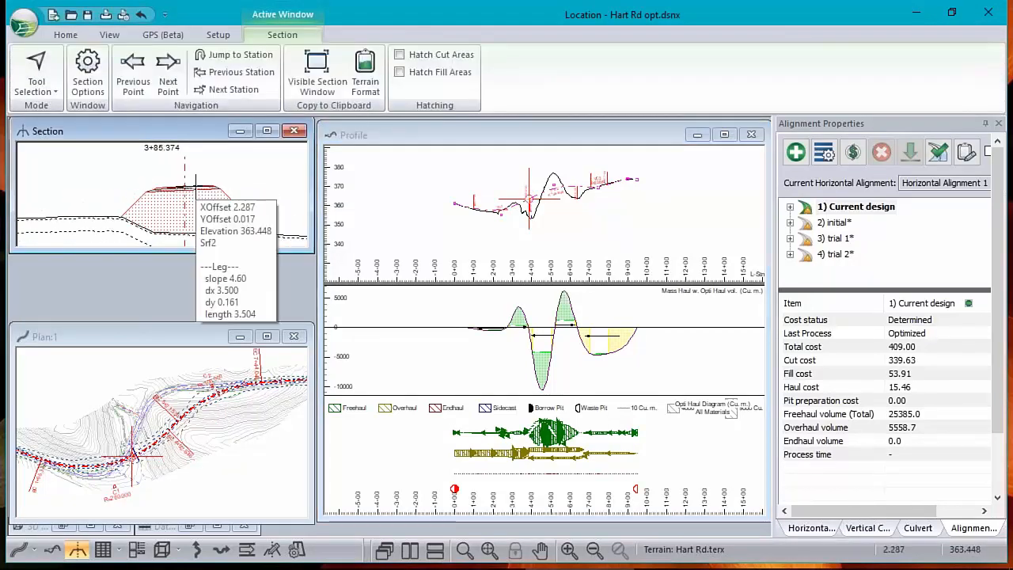
pyautogui.click(171, 66)
pyautogui.click(170, 65)
pyautogui.click(170, 65)
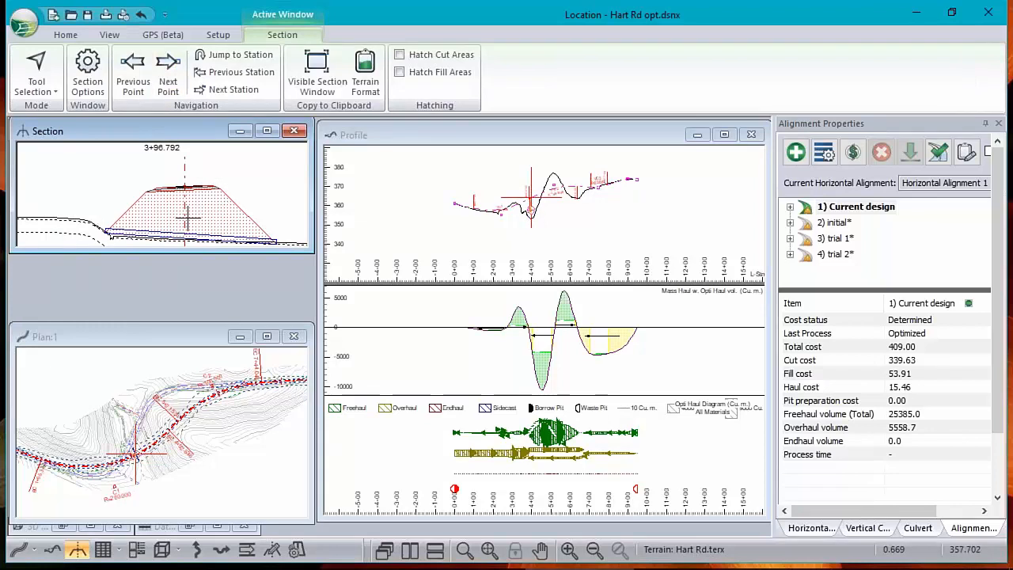
pyautogui.moveTo(191, 214)
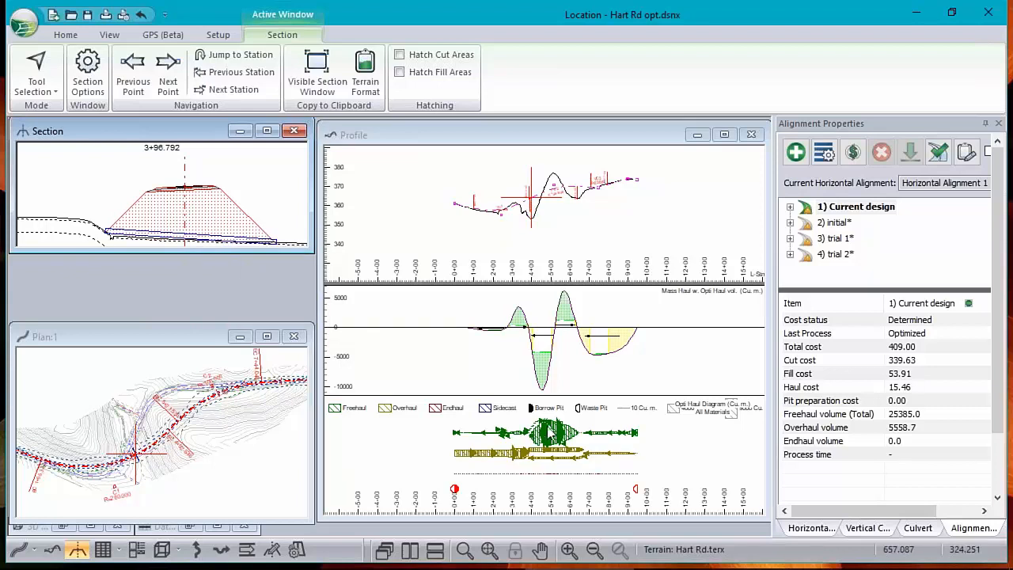
# - Examine the freehaul and overhaul arrows of the optimized haul diagram and the pit at the start of the alignment
pyautogui.scroll(3, 546, 435)
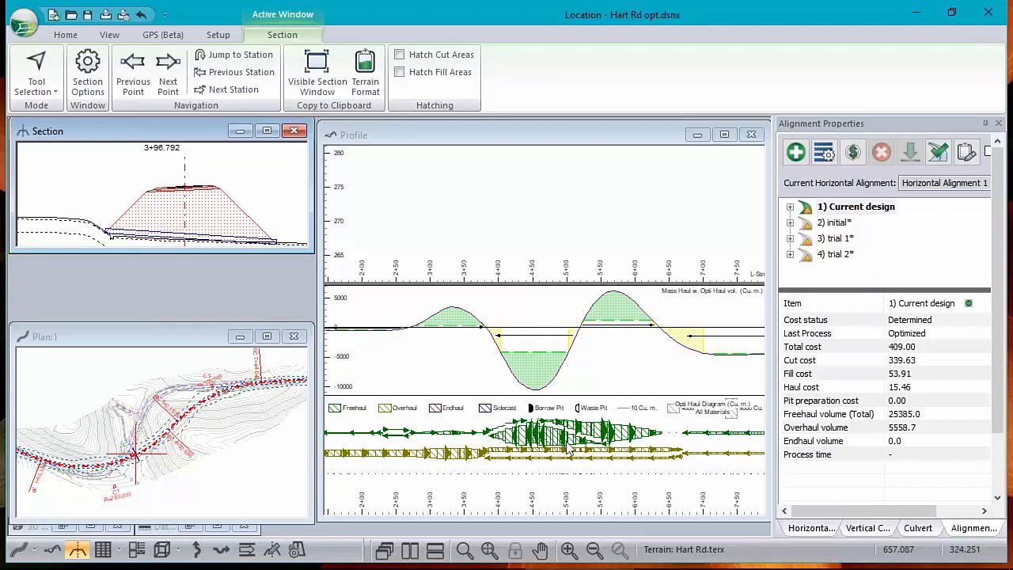
pyautogui.scroll(-1, 573, 441)
pyautogui.scroll(-1, 573, 442)
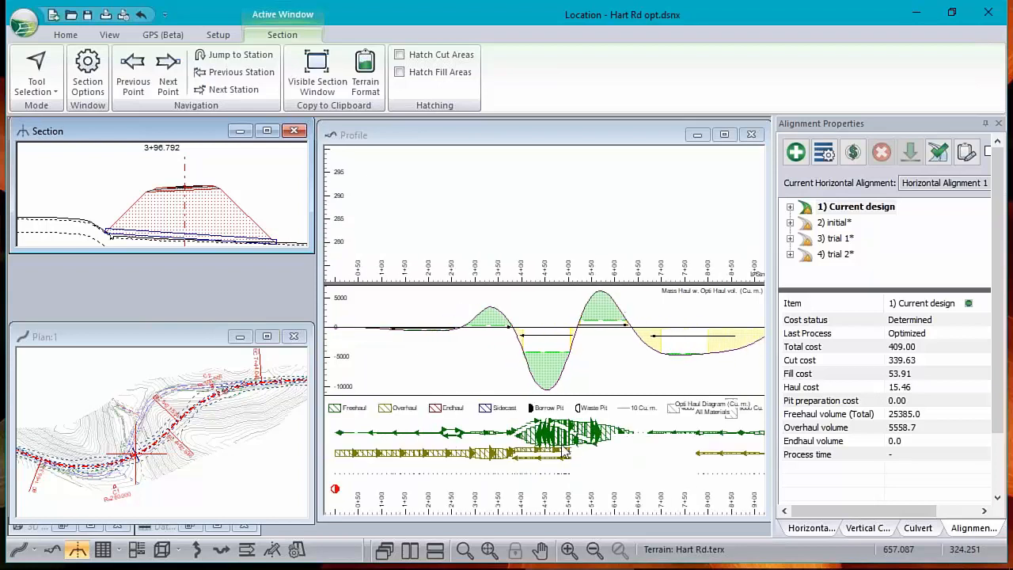
pyautogui.moveTo(492, 463)
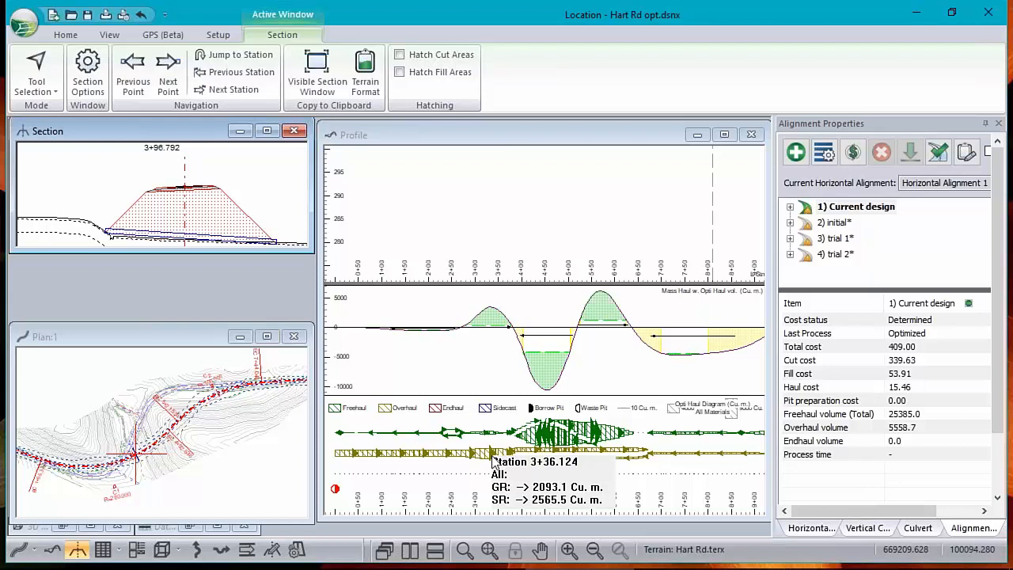
pyautogui.moveTo(335, 492)
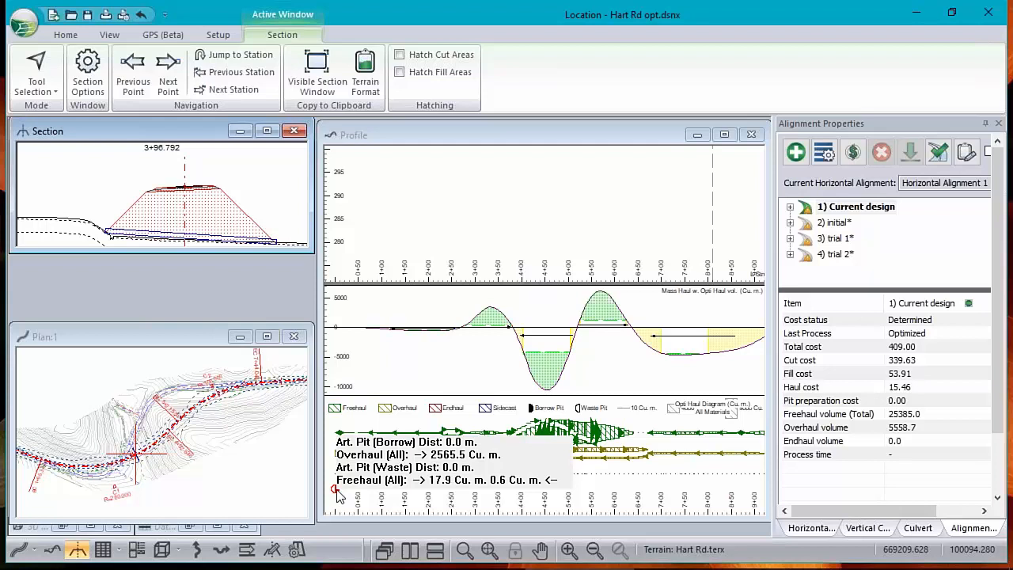
pyautogui.scroll(-1, 465, 424)
pyautogui.moveTo(573, 465)
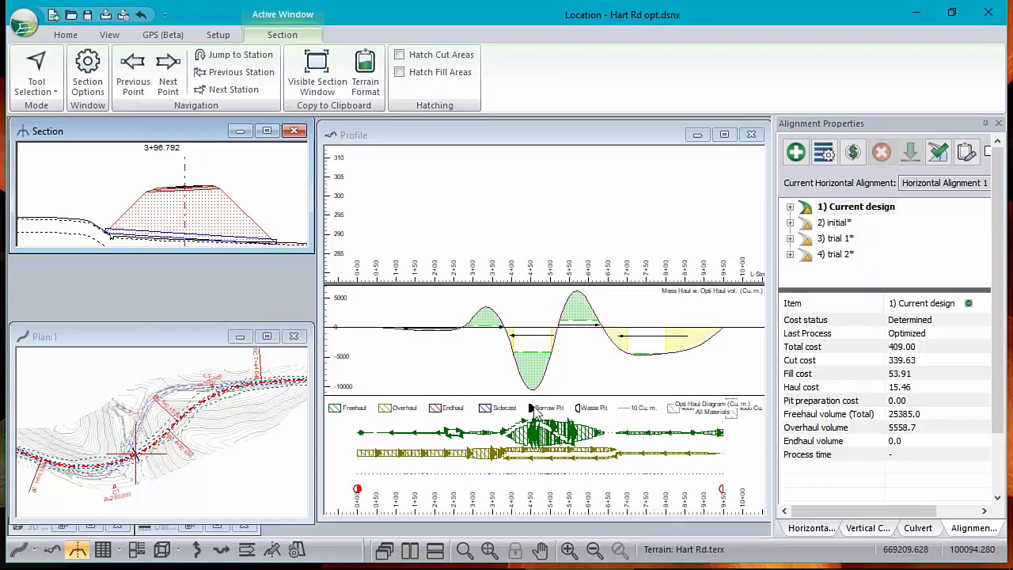
pyautogui.moveTo(531, 417)
# - Check the pit settings in the current design's Vertical Optimization Options, then cancel
pyautogui.click(825, 156)
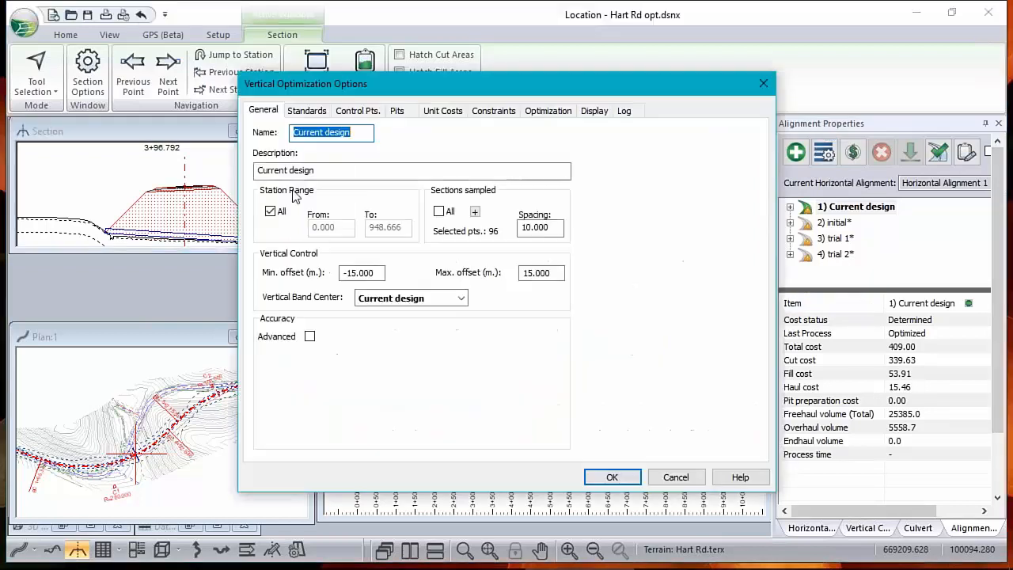
pyautogui.click(398, 111)
pyautogui.click(675, 477)
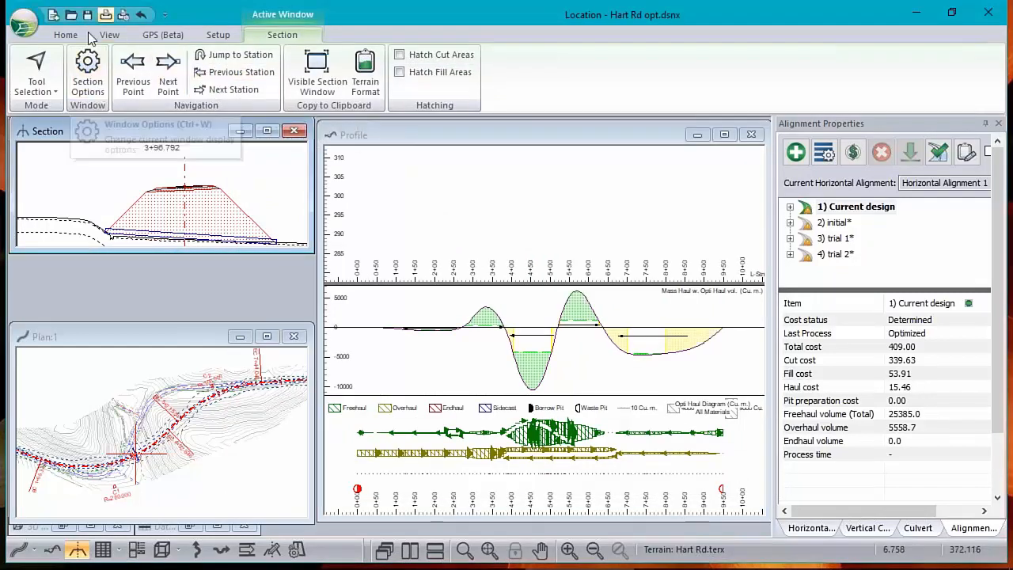
# - Open the pit definitions in Assign Parameters by Range
pyautogui.click(65, 35)
pyautogui.click(362, 70)
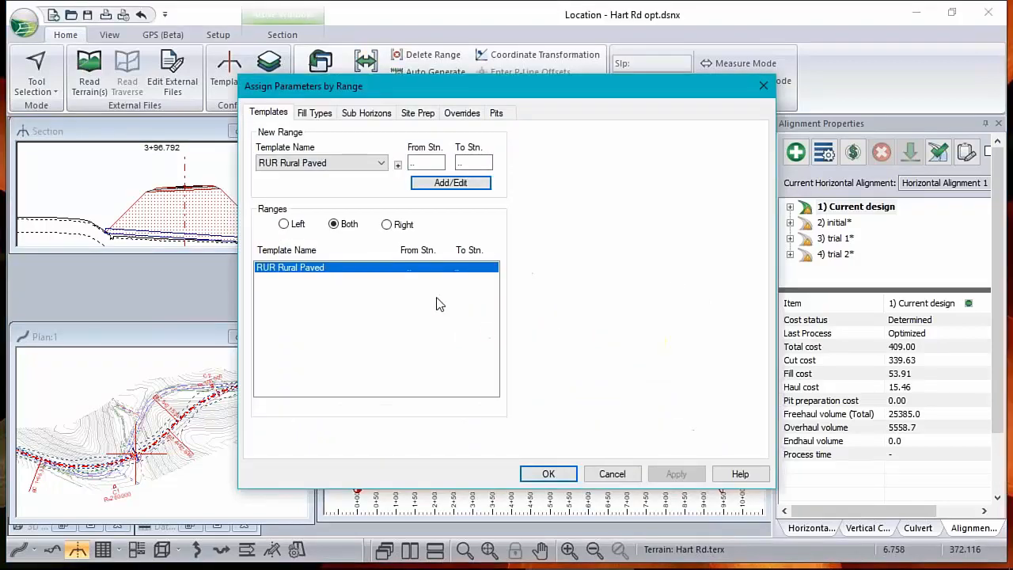
pyautogui.click(496, 113)
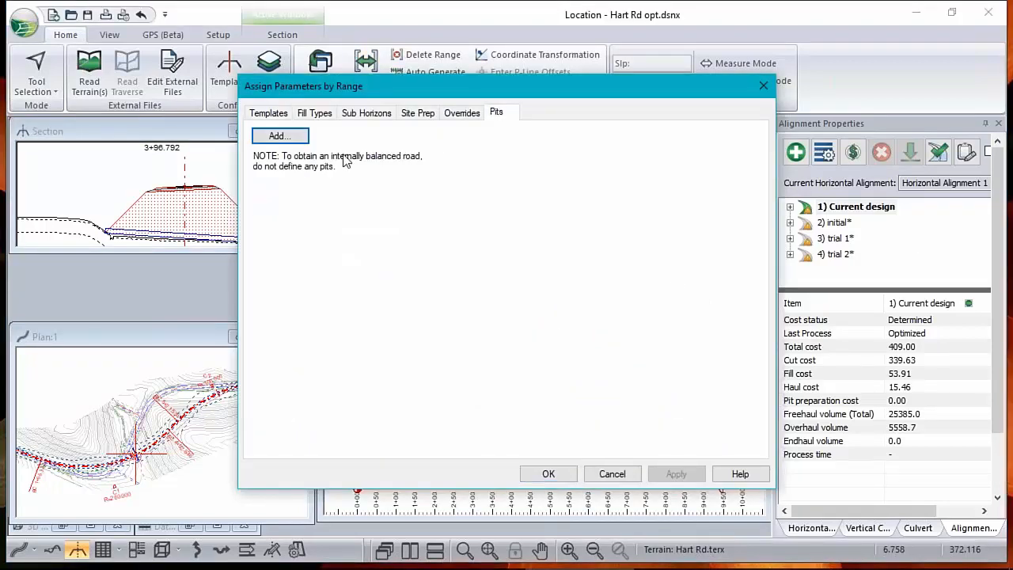
pyautogui.click(278, 138)
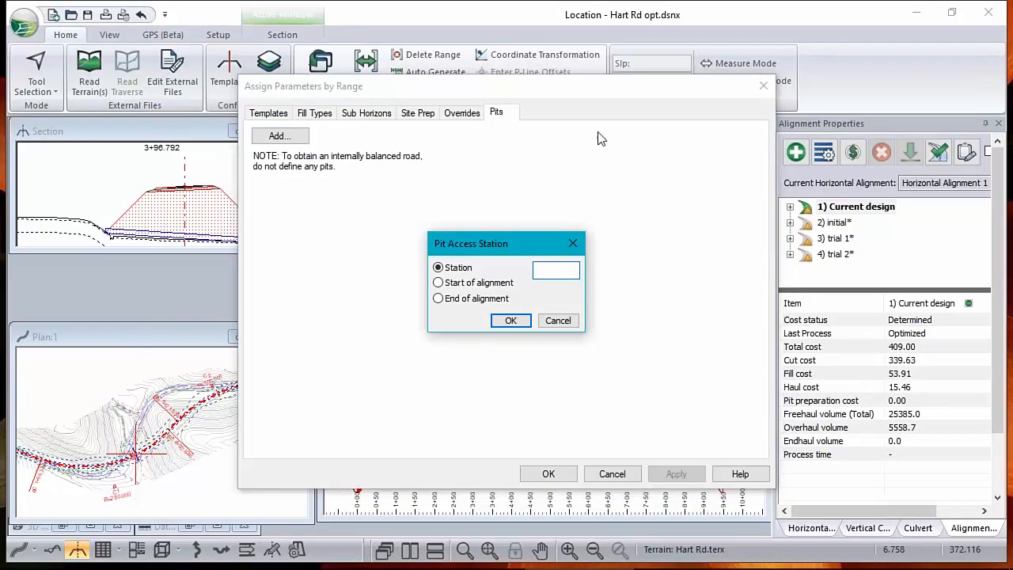
pyautogui.click(572, 405)
pyautogui.click(558, 320)
pyautogui.moveTo(529, 89); pyautogui.dragTo(622, 515)
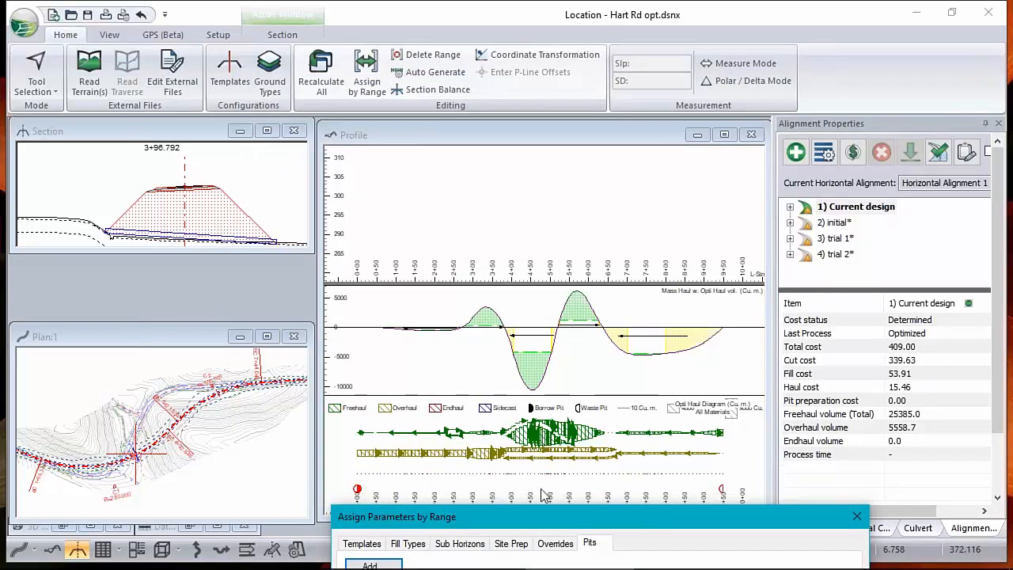
pyautogui.moveTo(557, 523); pyautogui.dragTo(552, 181)
# - Add a pit with its access at station 500 and make it a borrow pit
pyautogui.click(368, 227)
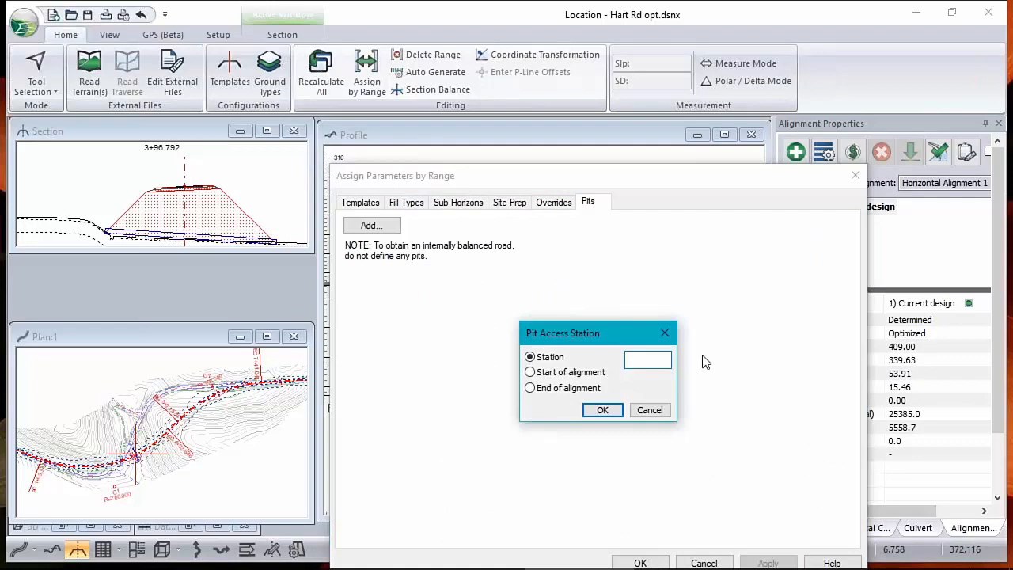
pyautogui.write('500')
pyautogui.click(602, 410)
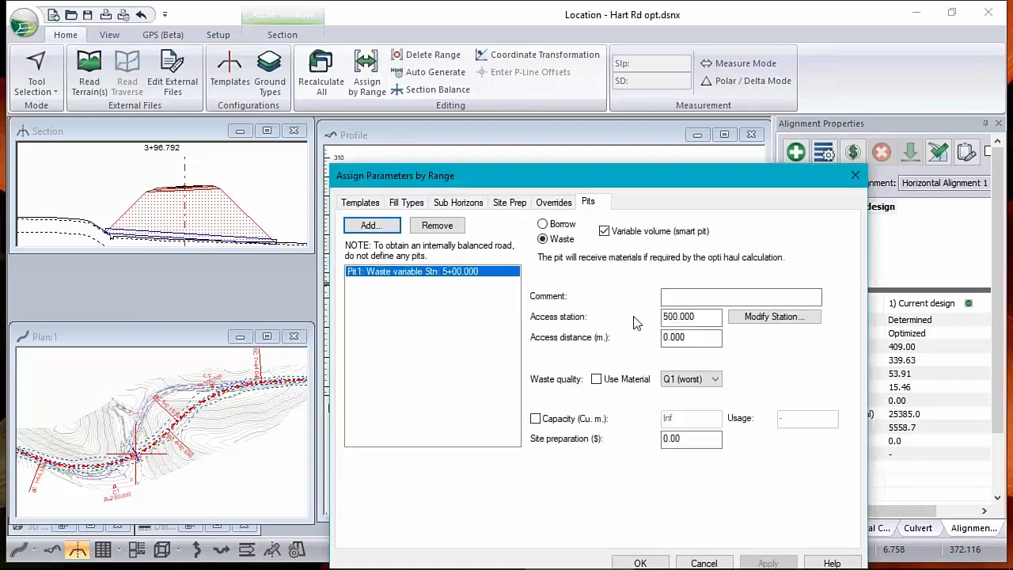
pyautogui.click(554, 227)
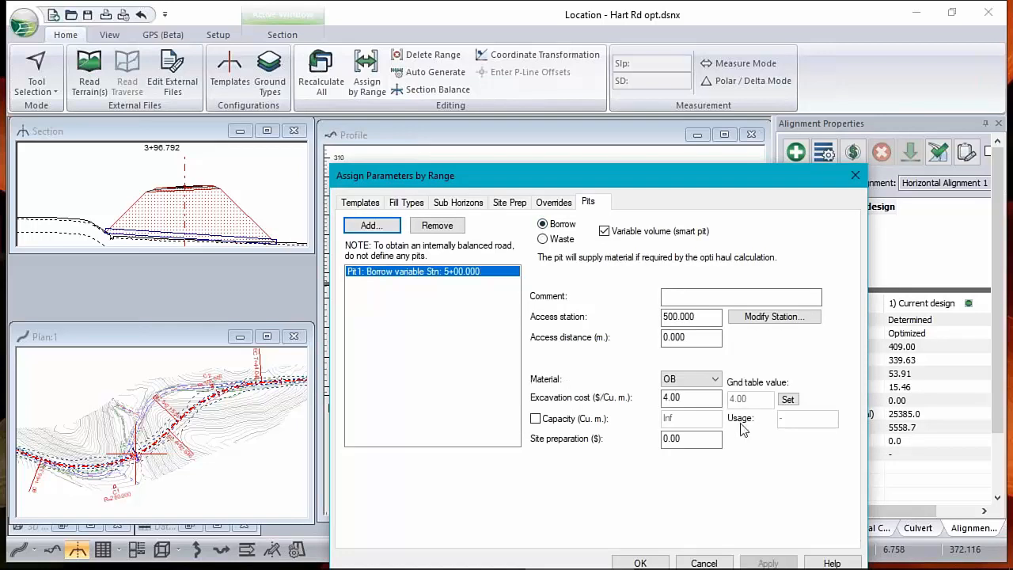
# - Set the borrow pit's material to SR and its excavation cost to 15 $/Cu. m
pyautogui.click(714, 379)
pyautogui.click(689, 413)
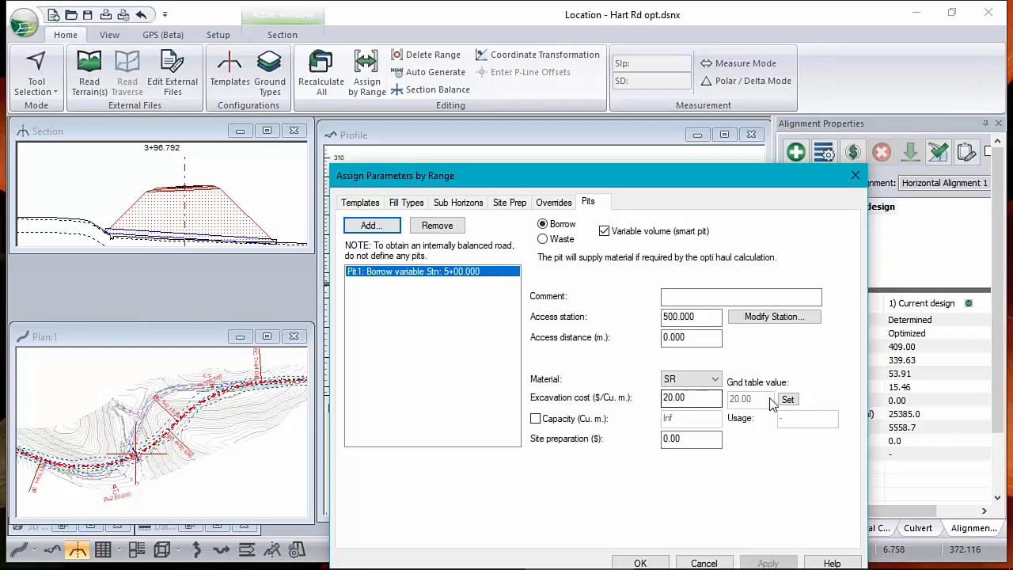
pyautogui.doubleClick(703, 399)
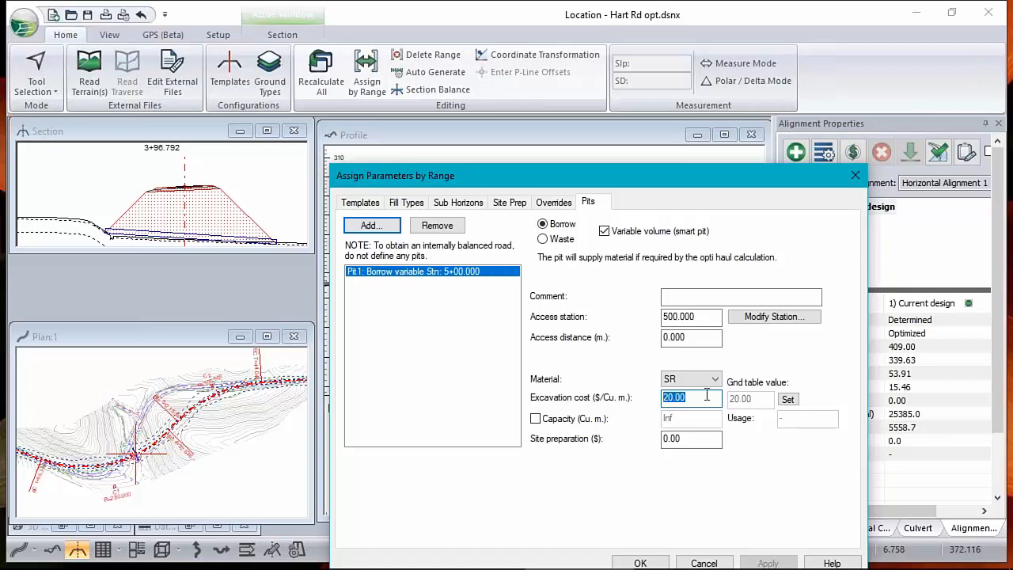
pyautogui.write('15')
pyautogui.moveTo(542, 174); pyautogui.dragTo(537, 122)
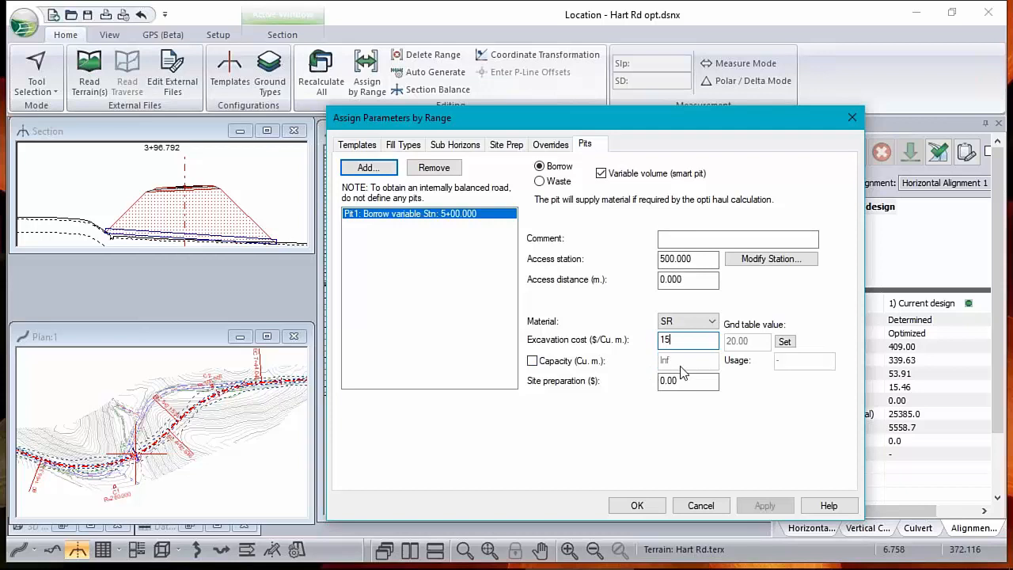
# - Apply the borrow pit by recalculating the entire design with Re-Cost, and examine the haul at each pit symbol
pyautogui.click(645, 510)
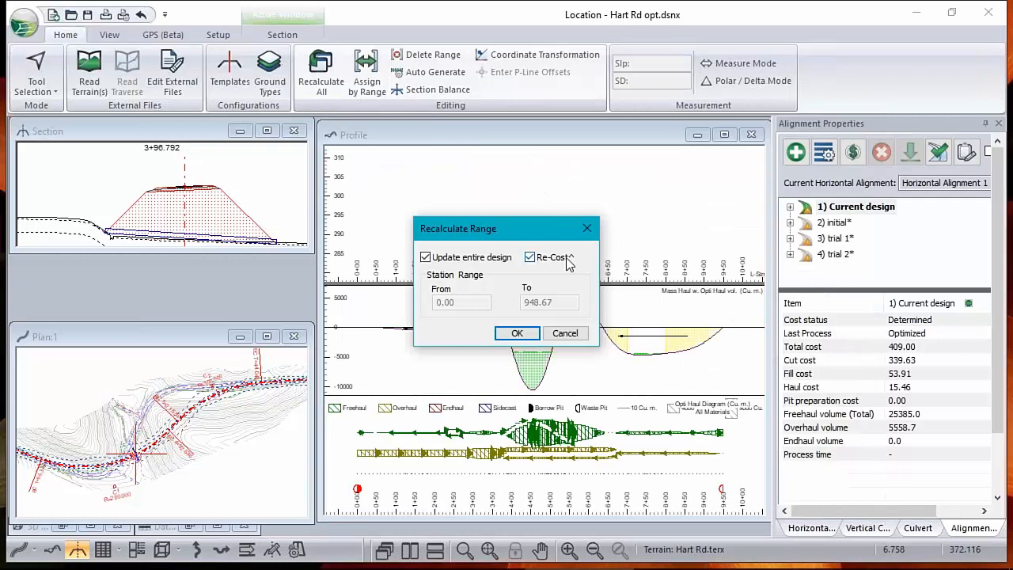
pyautogui.click(517, 333)
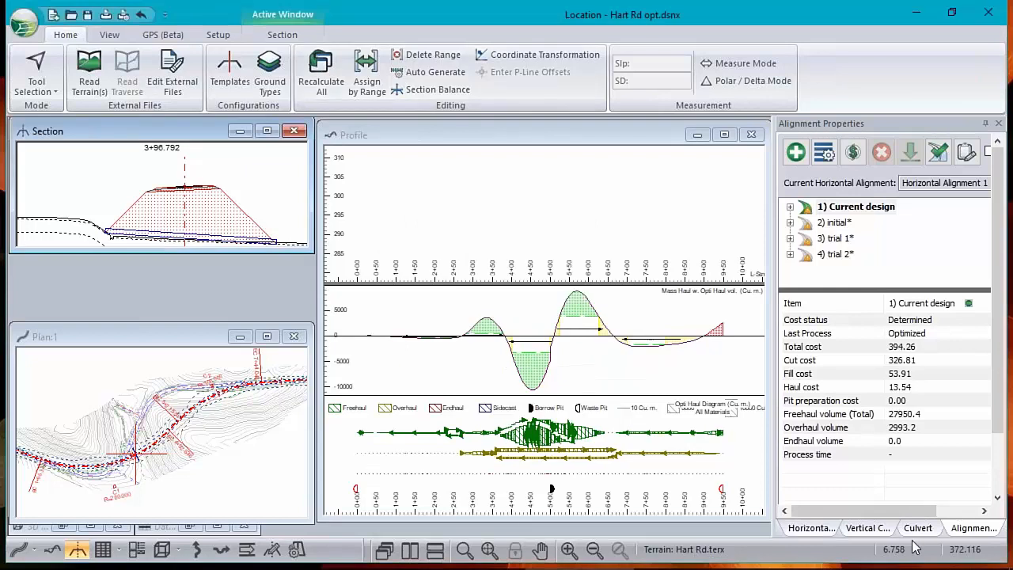
pyautogui.moveTo(551, 490)
pyautogui.moveTo(721, 490)
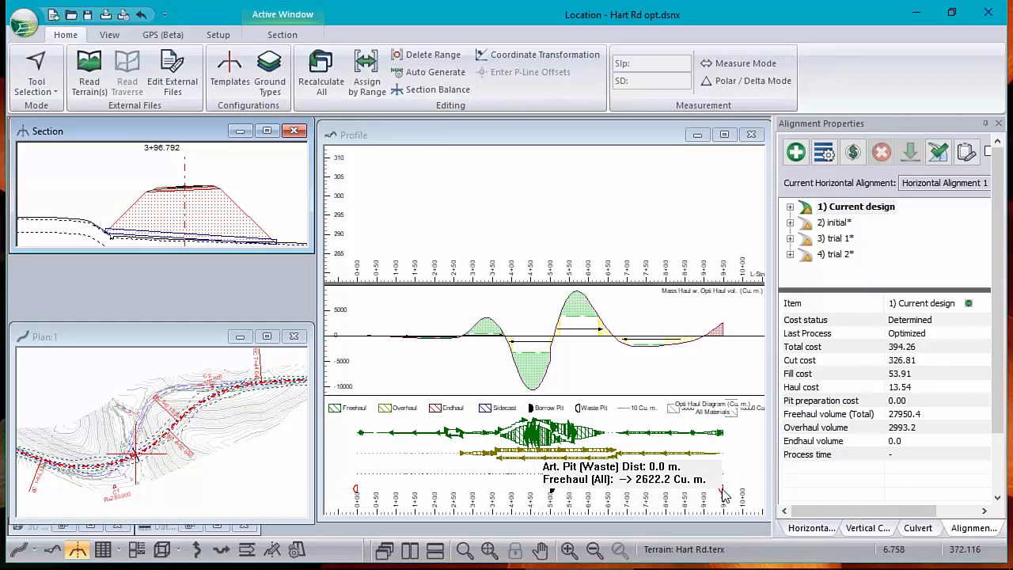
pyautogui.moveTo(357, 494)
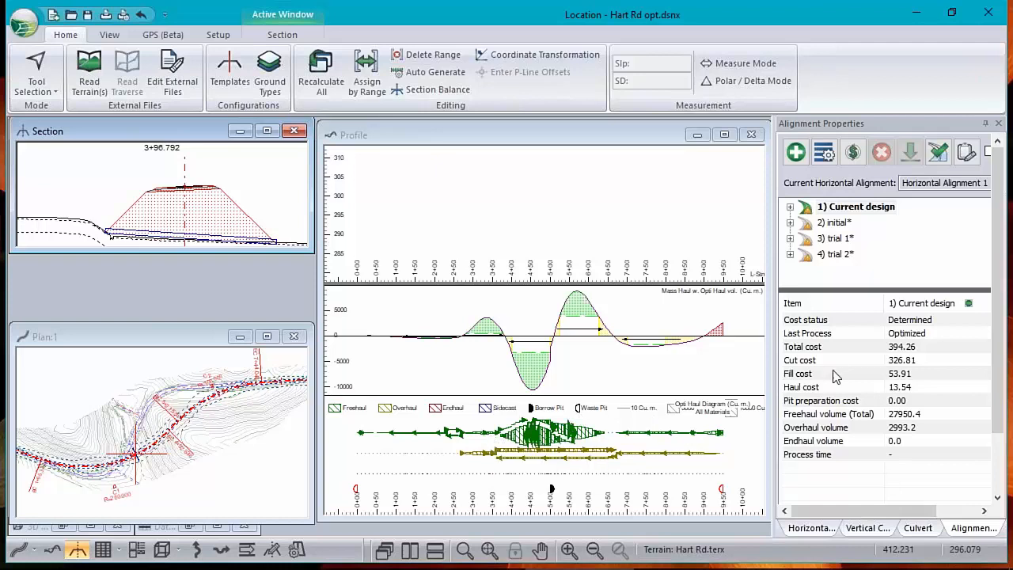
# - Review the earthwork unit costs in the Vertical Optimization Options for the current design, and close without changes
pyautogui.click(825, 153)
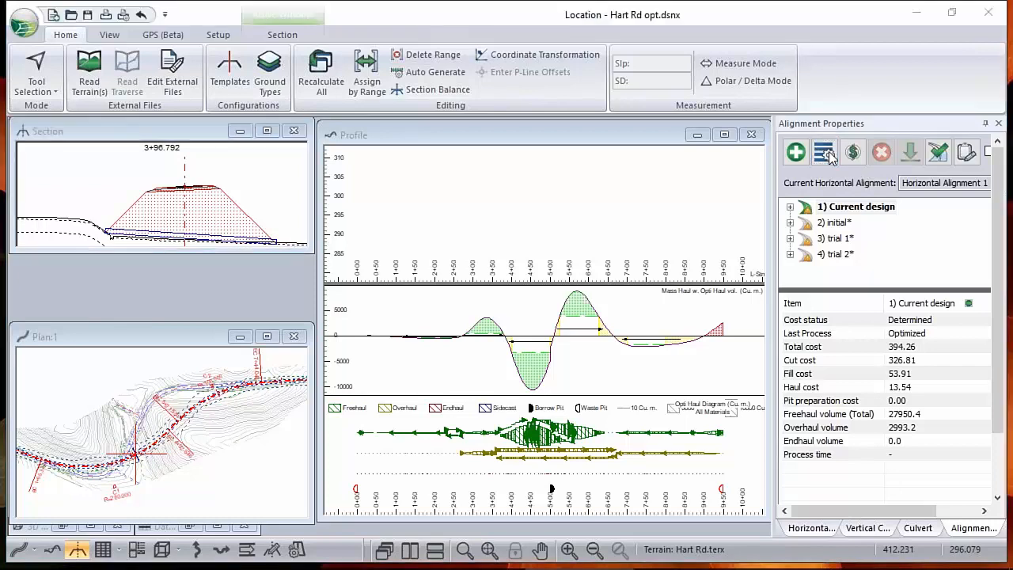
pyautogui.click(442, 112)
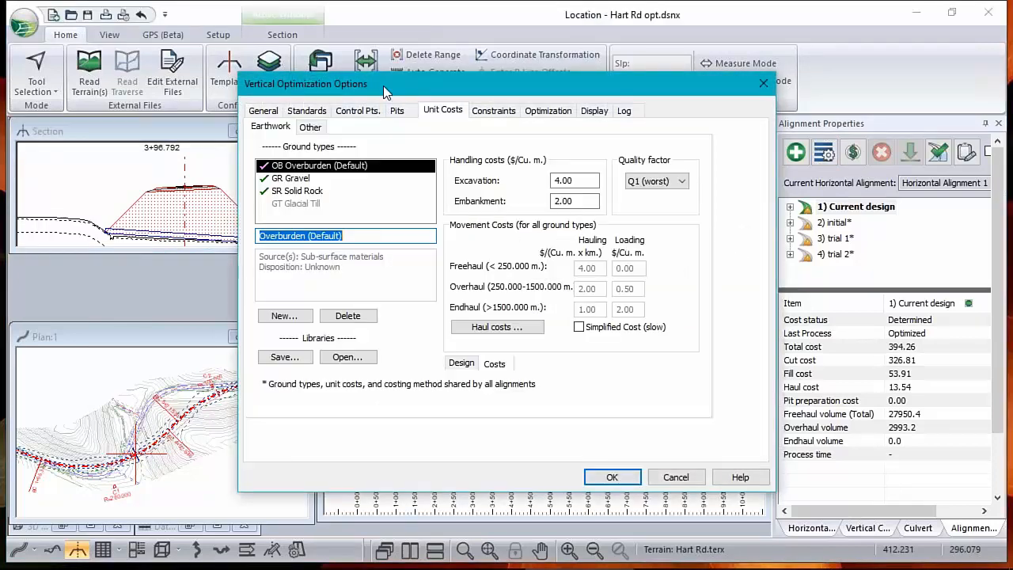
pyautogui.click(675, 477)
pyautogui.click(673, 475)
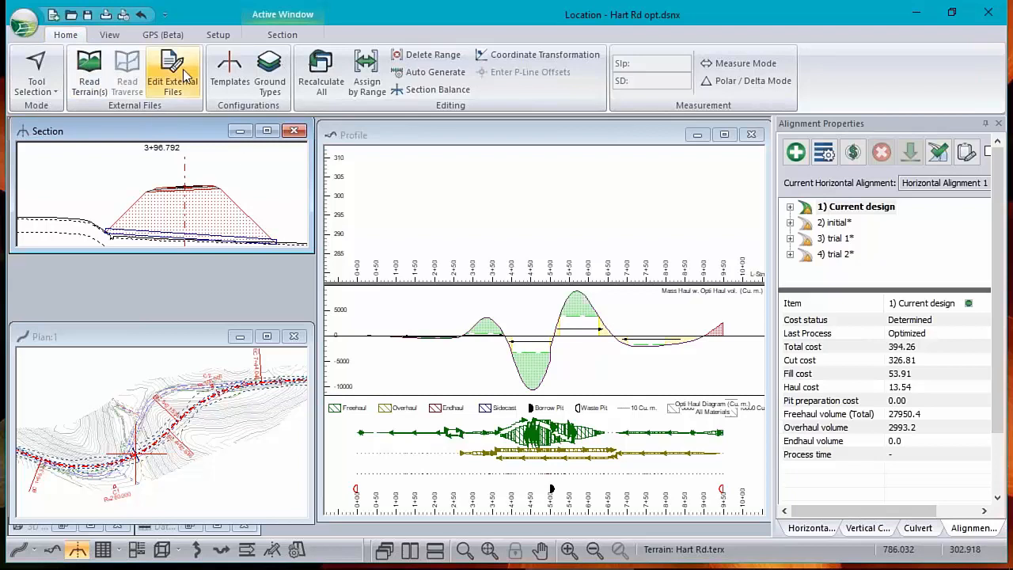
# - Review the excavation and embankment handling costs of the gravel and solid rock ground types in the Ground Types settings
pyautogui.click(267, 77)
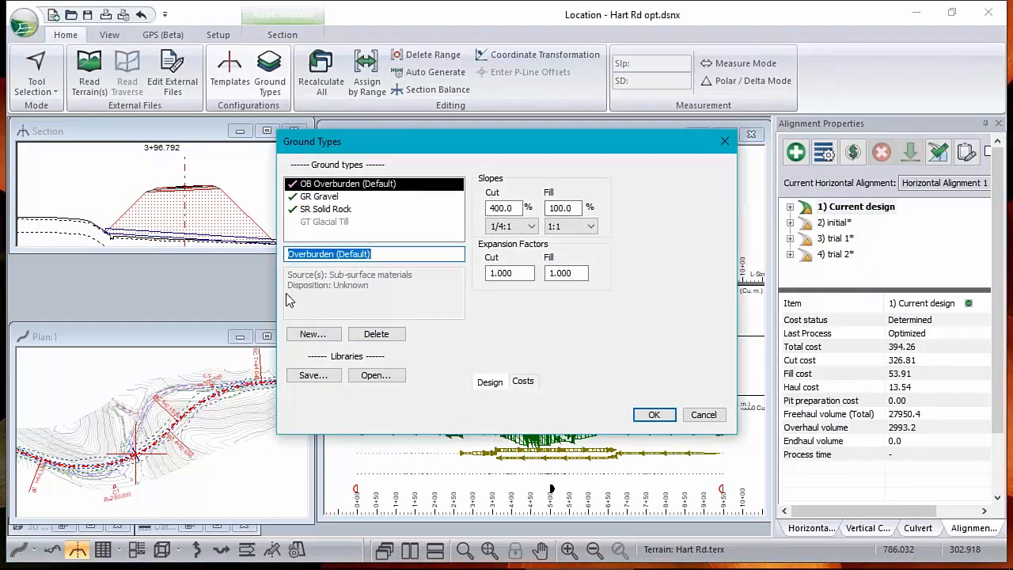
pyautogui.click(524, 381)
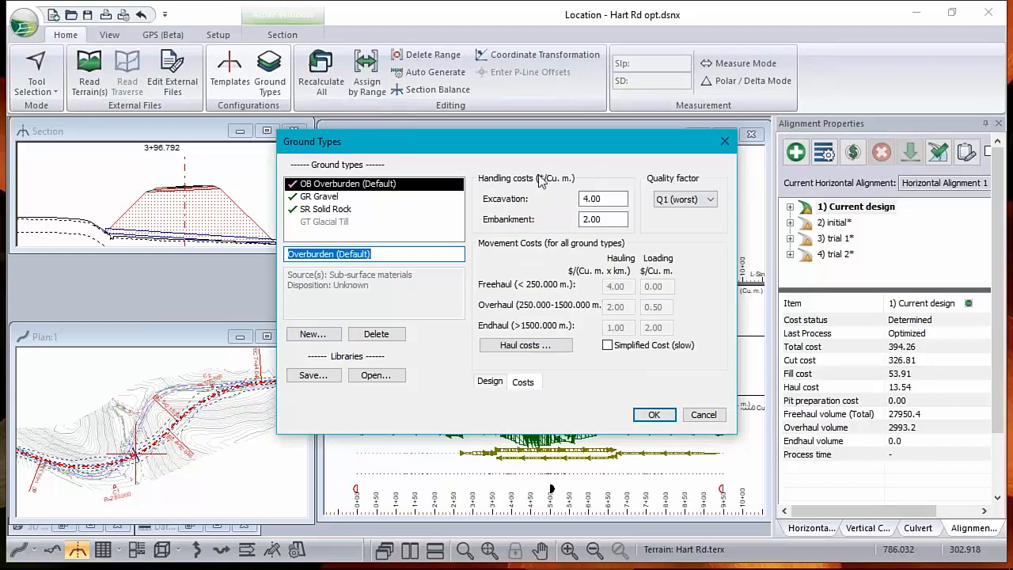
pyautogui.click(306, 202)
pyautogui.click(601, 199)
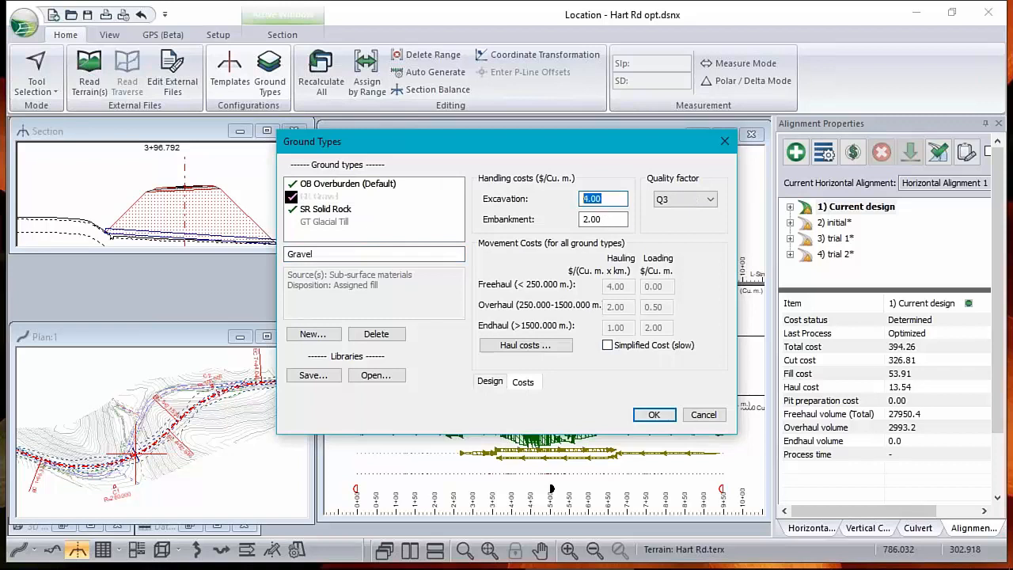
pyautogui.click(608, 218)
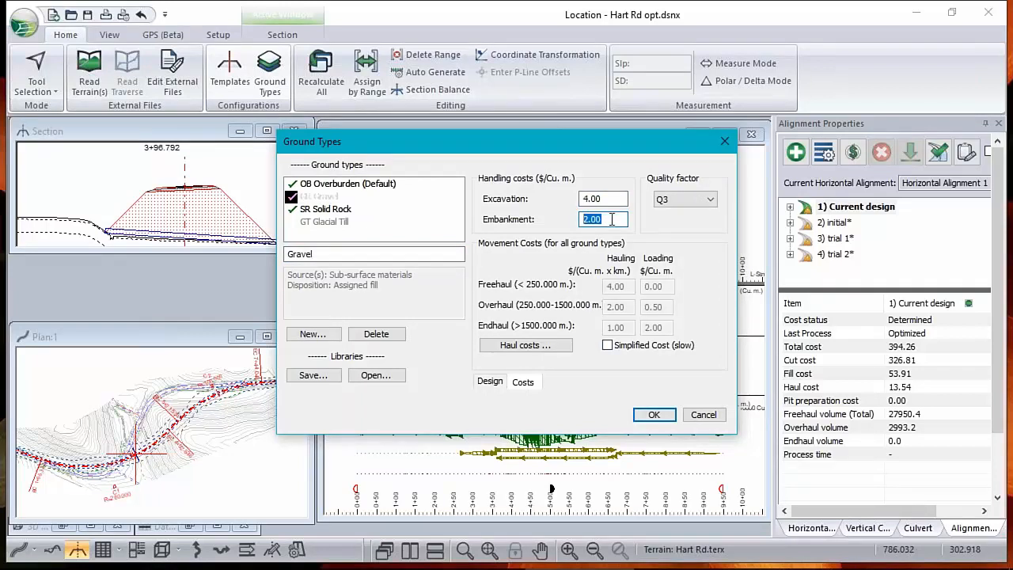
pyautogui.click(345, 210)
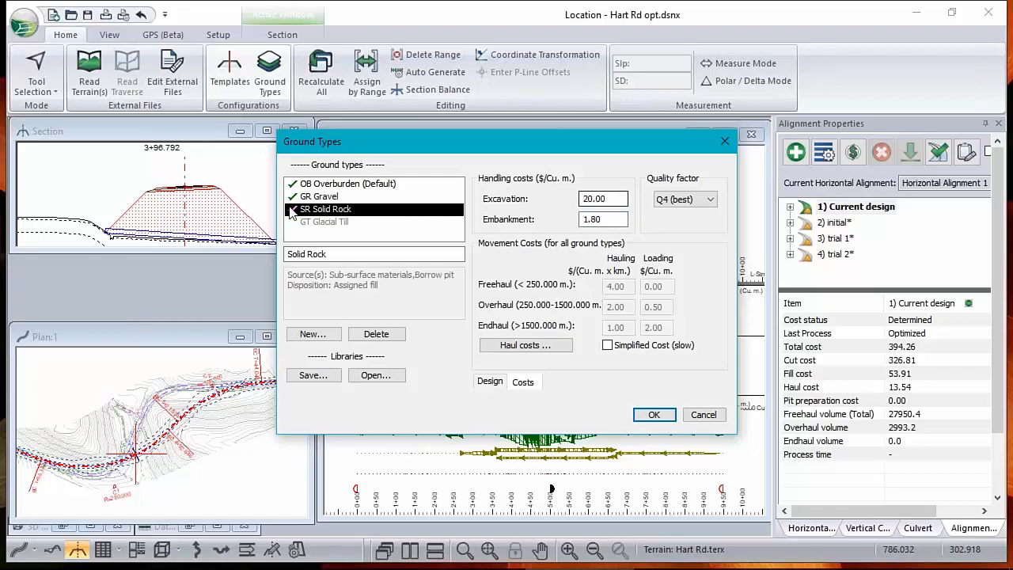
pyautogui.click(319, 197)
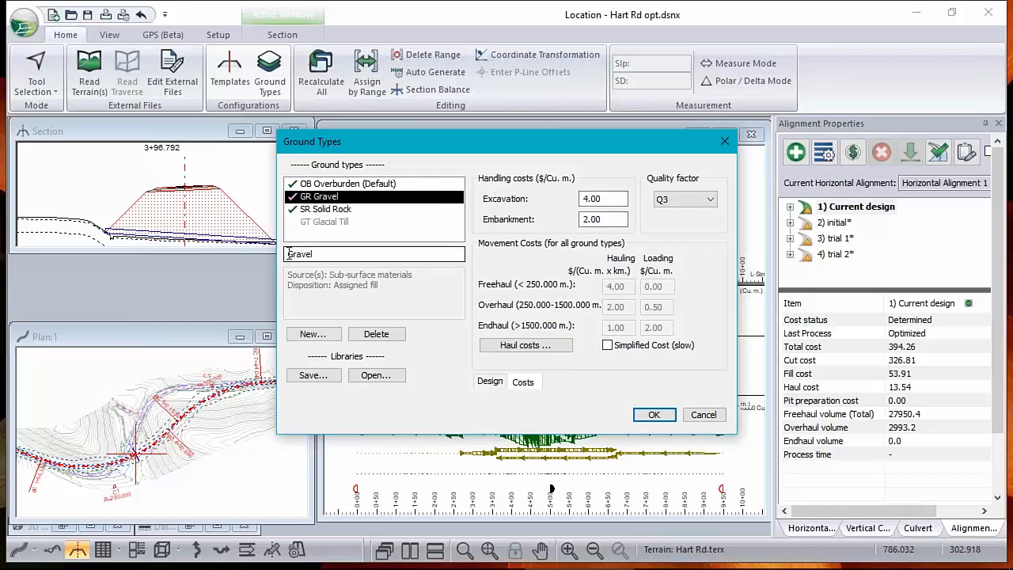
# - Open the haul cost editor and examine the hauling and loading rates for freehaul, overhaul and endhaul
pyautogui.click(534, 351)
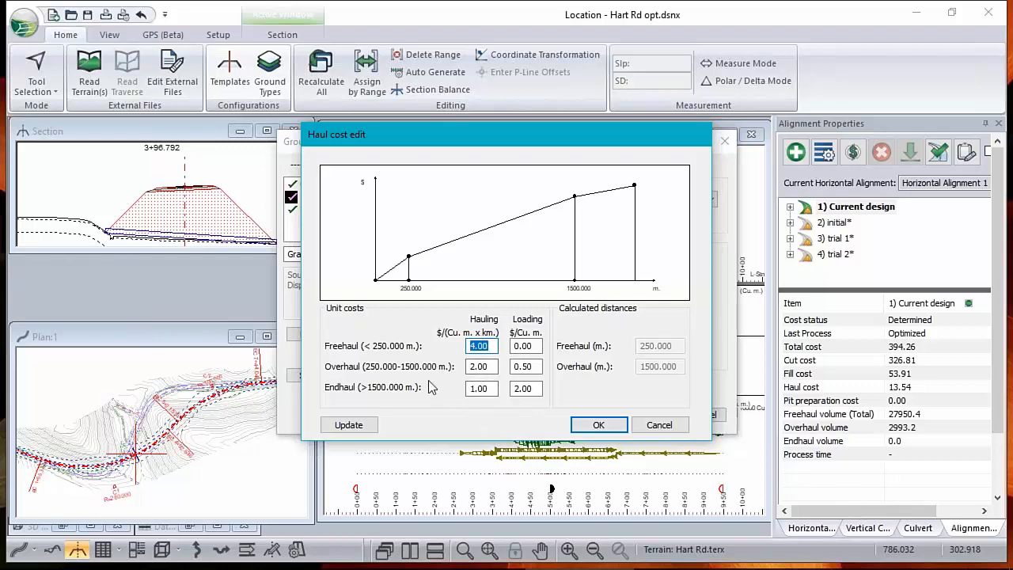
pyautogui.press('Tab')
pyautogui.moveTo(540, 367); pyautogui.dragTo(513, 388)
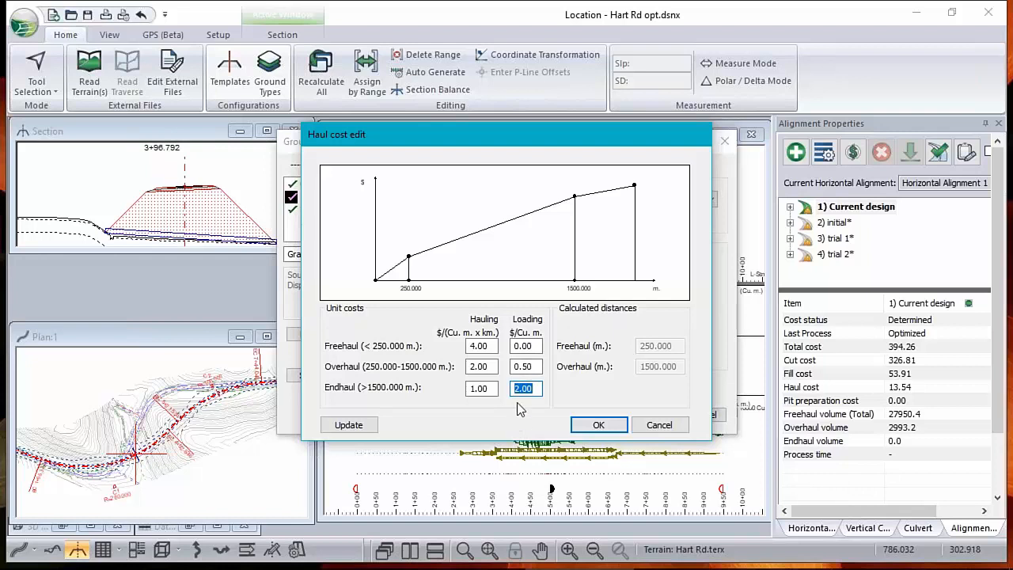
# - Try overhaul costs of 1 for hauling and 2 for loading in the haul cost graph, discarding them and skipping recalculation
pyautogui.click(492, 364)
pyautogui.doubleClick(492, 365)
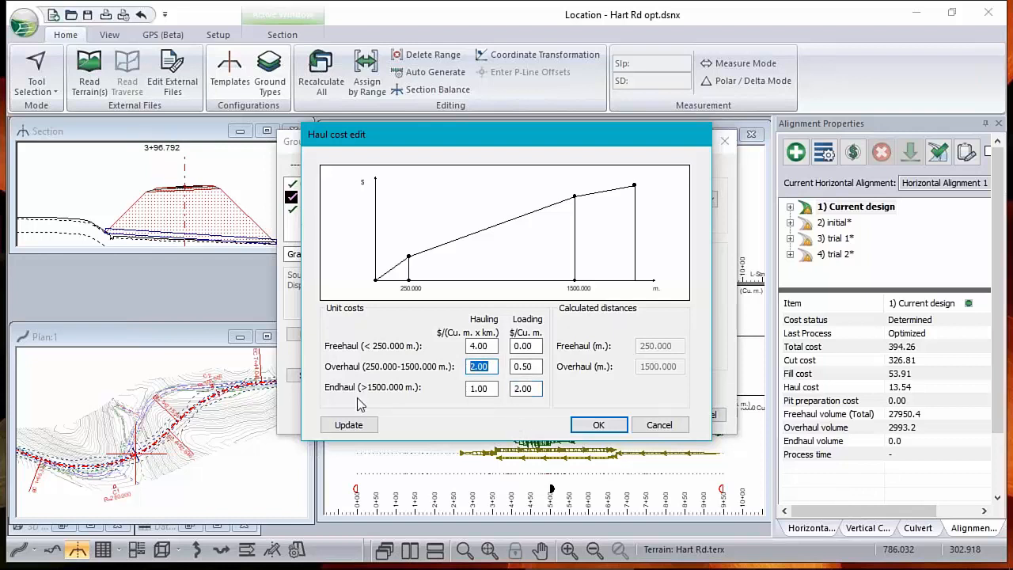
pyautogui.write('1')
pyautogui.press('Tab')
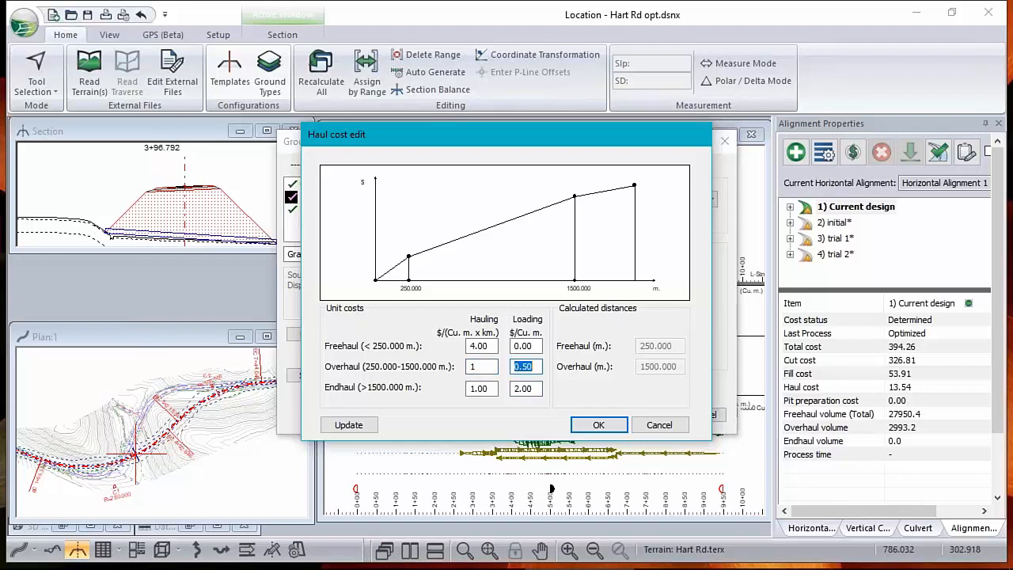
pyautogui.write('2')
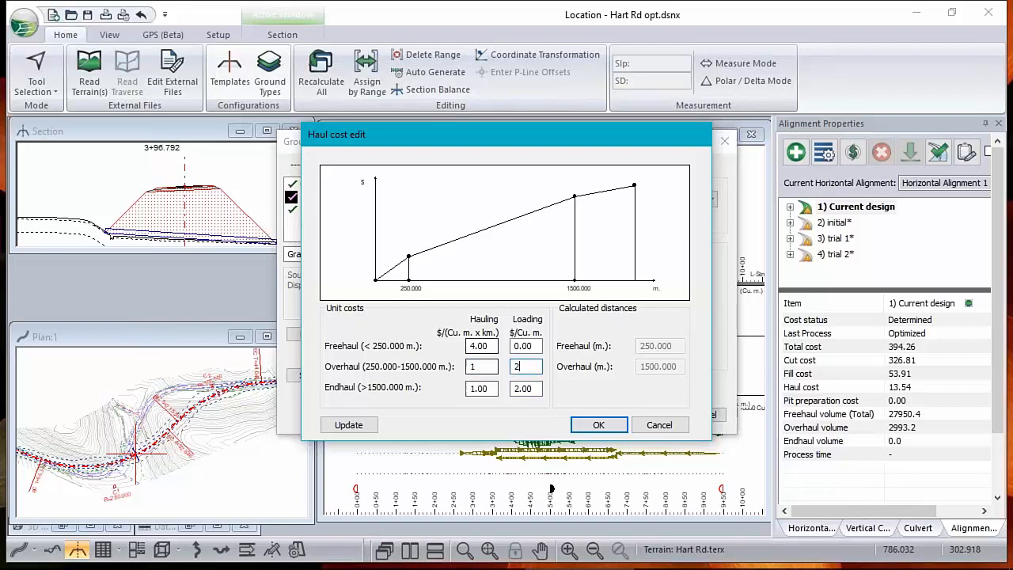
pyautogui.click(338, 426)
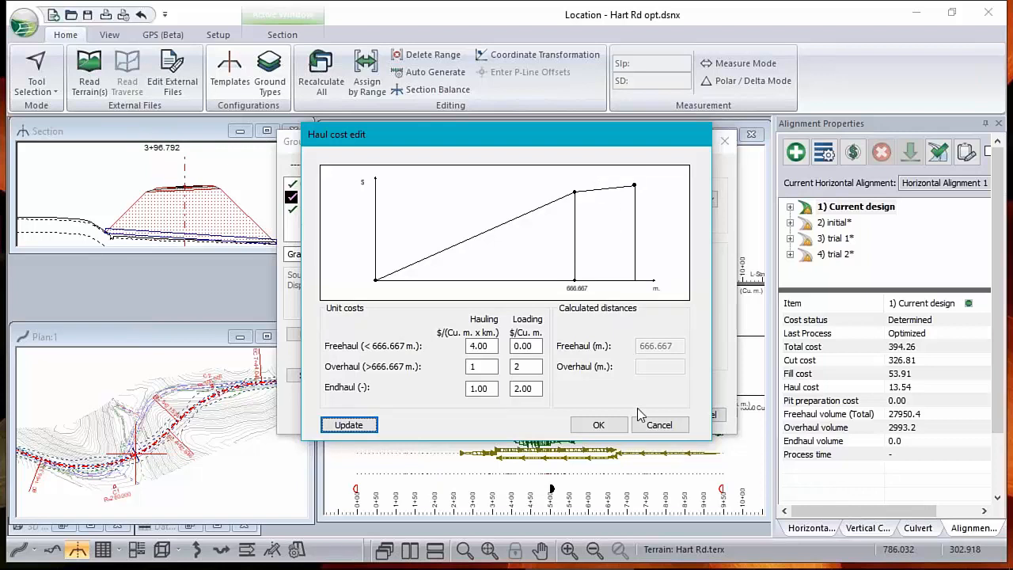
pyautogui.click(668, 427)
pyautogui.click(667, 426)
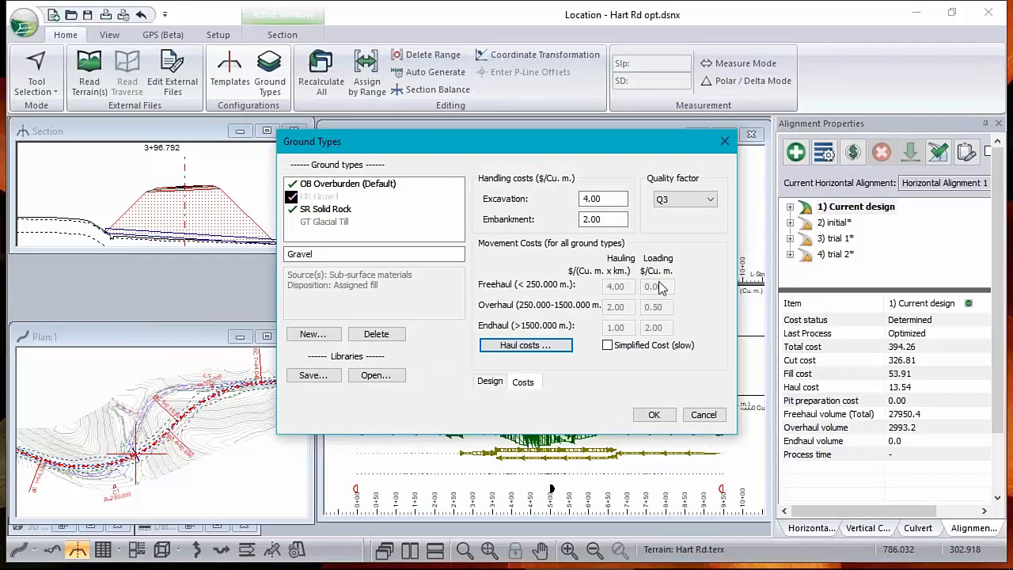
pyautogui.click(661, 416)
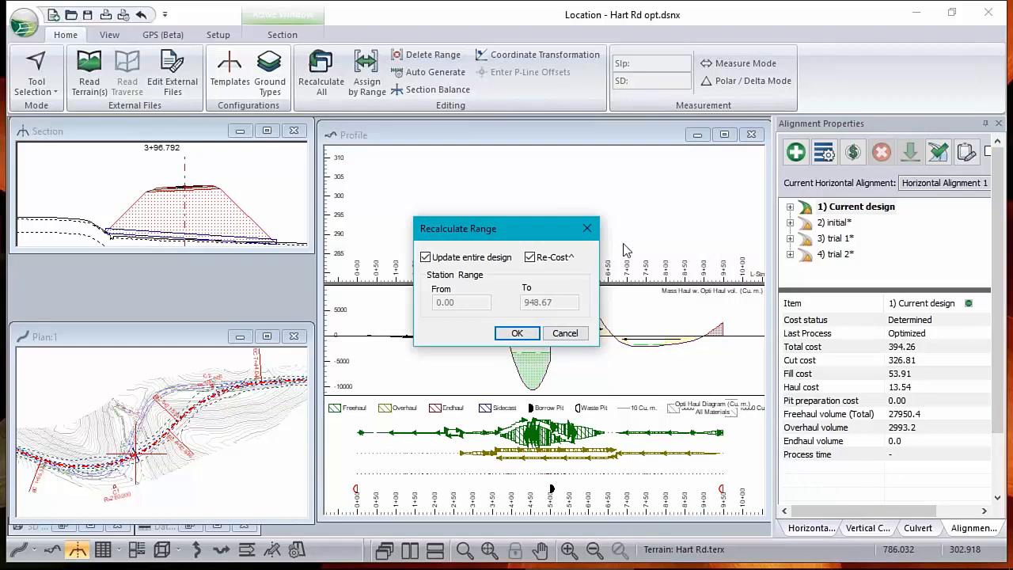
pyautogui.click(564, 333)
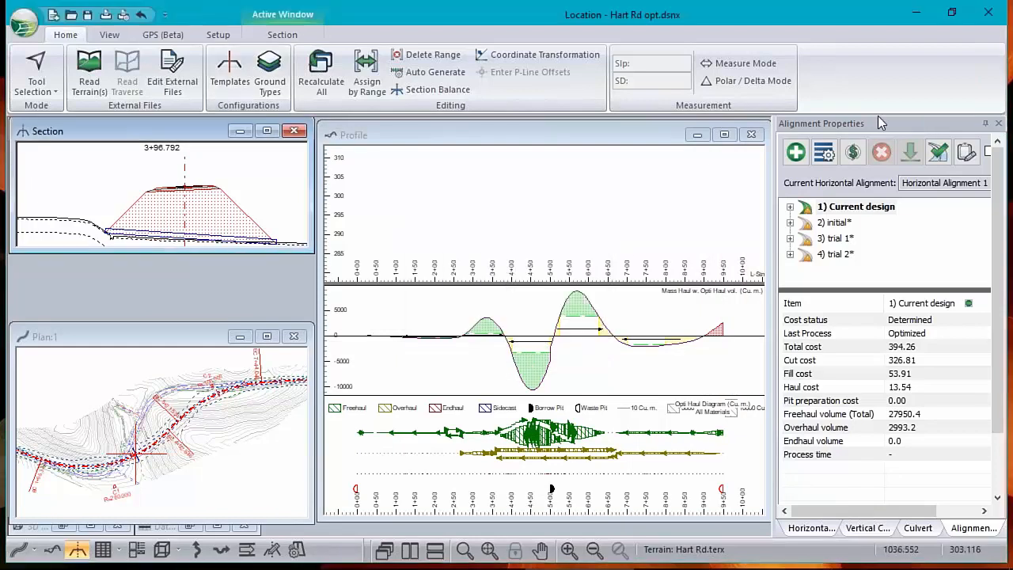
# - Review the control points and the earthwork design and cost settings in the Vertical Optimization Options
pyautogui.click(824, 152)
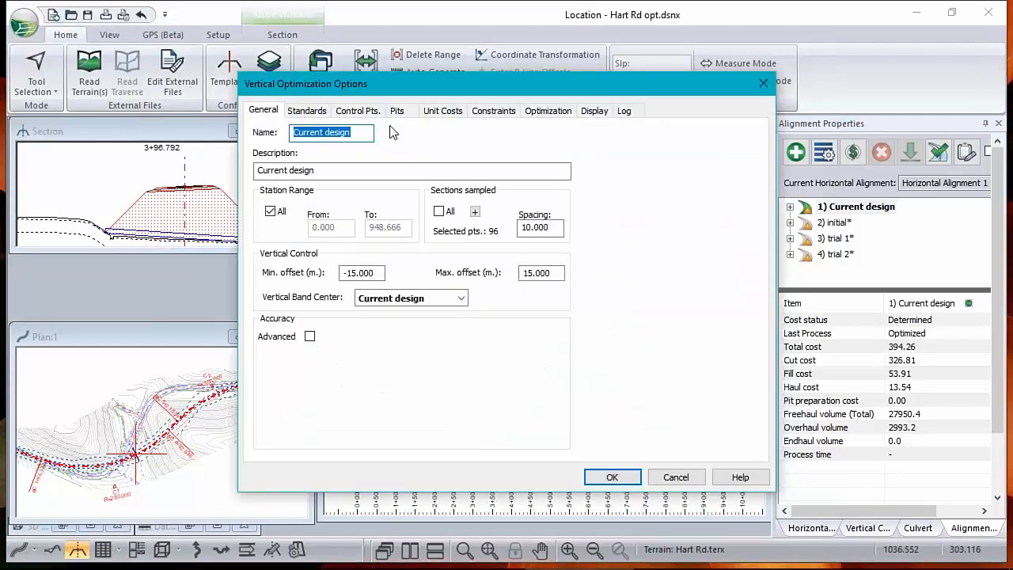
pyautogui.click(360, 111)
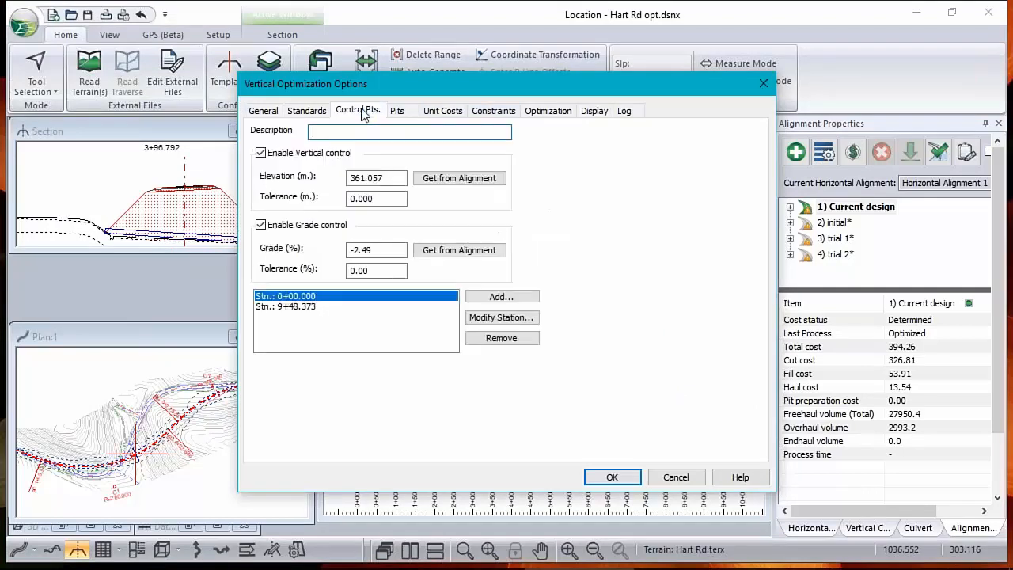
pyautogui.click(448, 112)
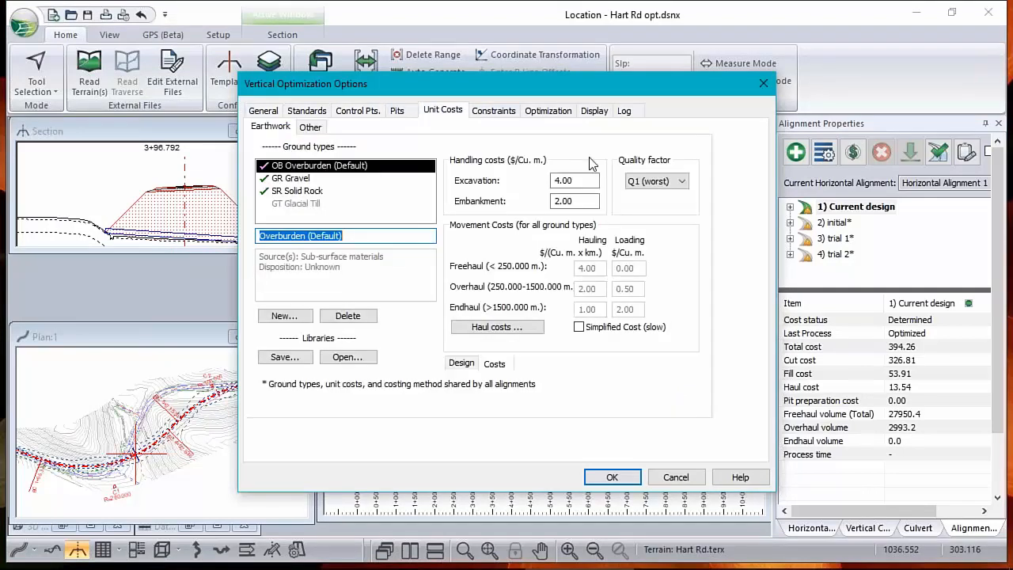
pyautogui.click(461, 363)
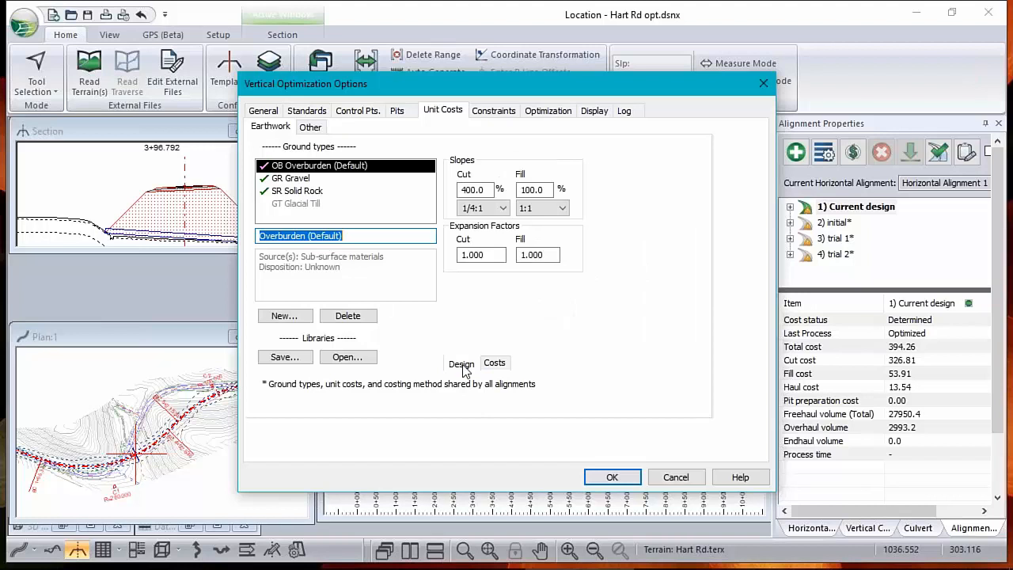
pyautogui.click(494, 363)
pyautogui.click(459, 366)
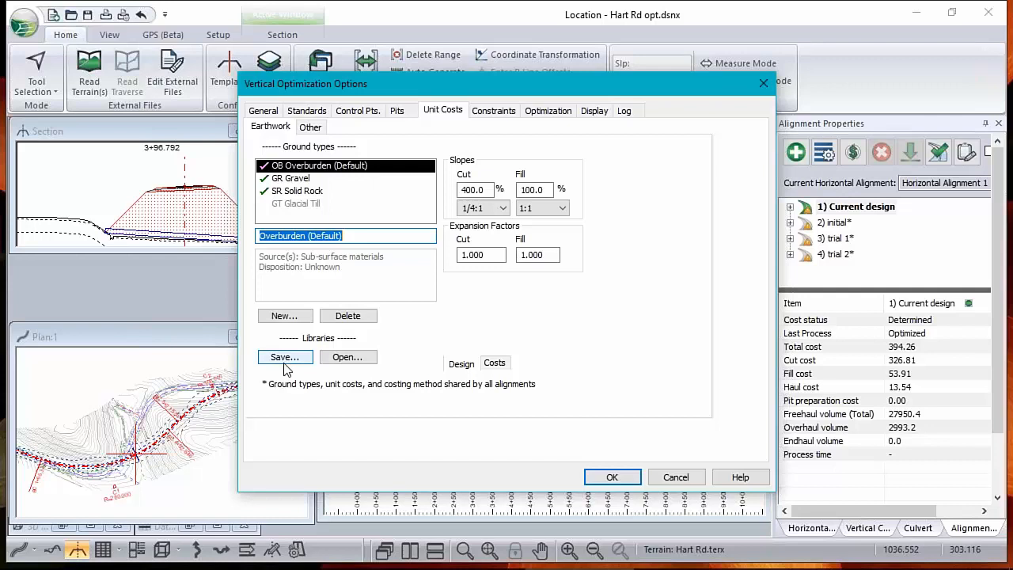
# - Browse the saved ground table libraries such as NORMAL.GDX, and close the optimization options without loading one
pyautogui.click(366, 357)
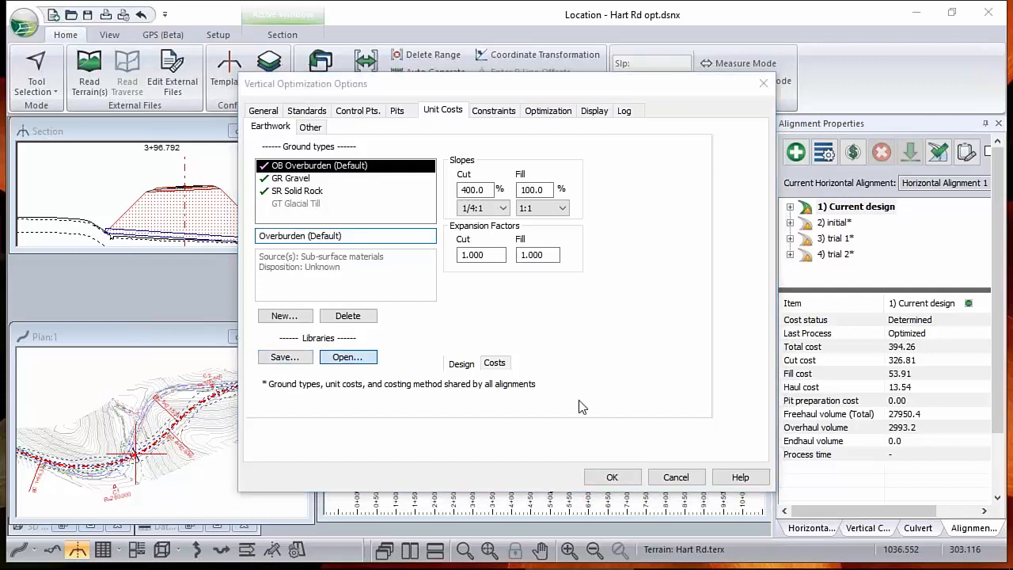
pyautogui.click(430, 263)
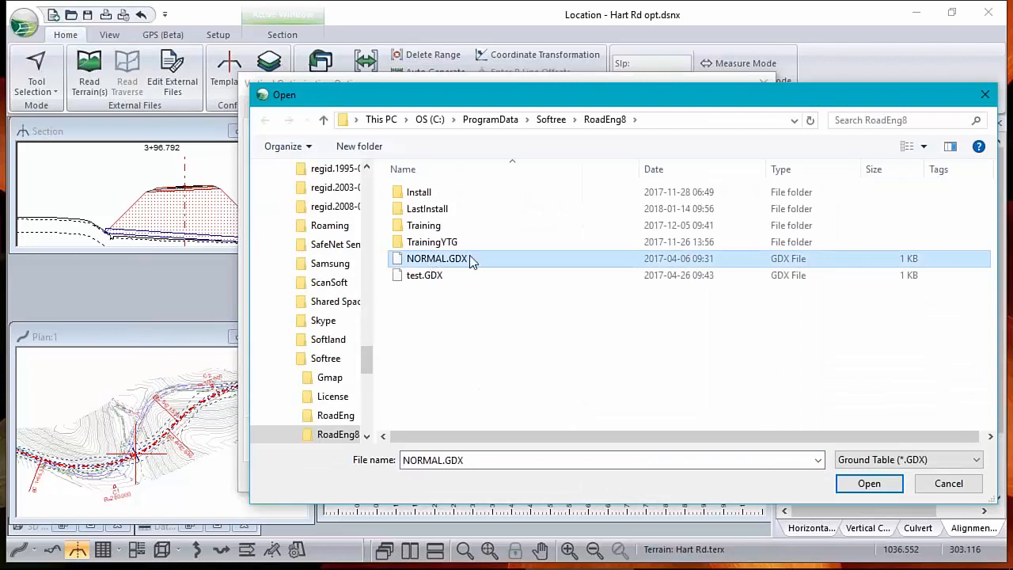
pyautogui.click(964, 486)
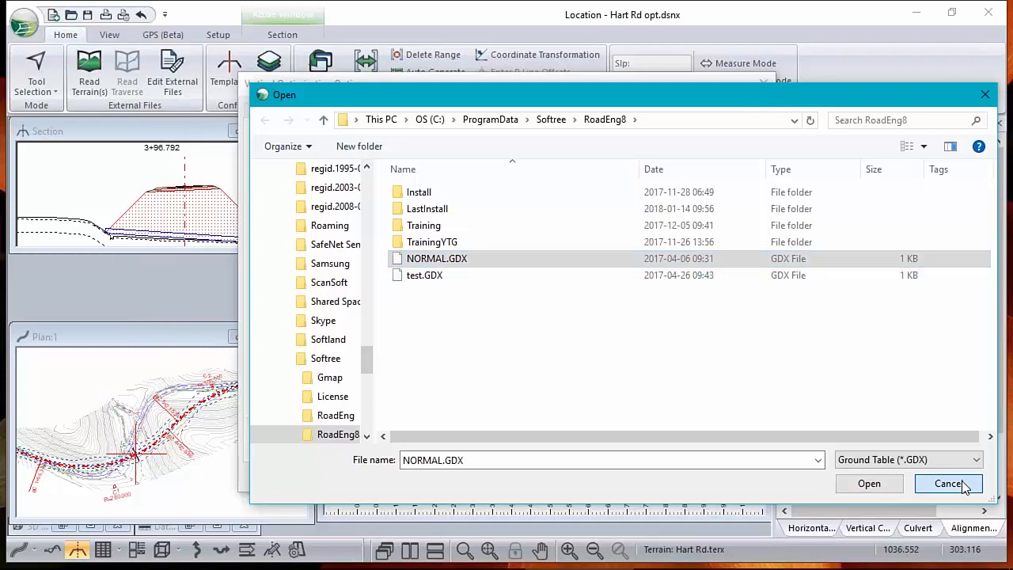
pyautogui.click(687, 477)
# - Copy the optimized haul diagram data from the profile to the clipboard
pyautogui.moveTo(569, 458)
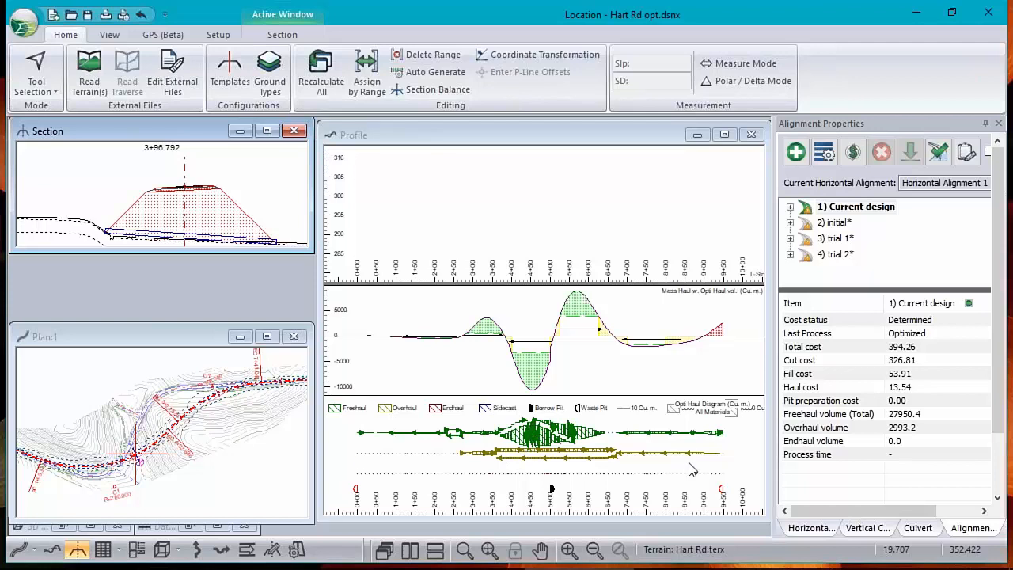
pyautogui.rightClick(551, 430)
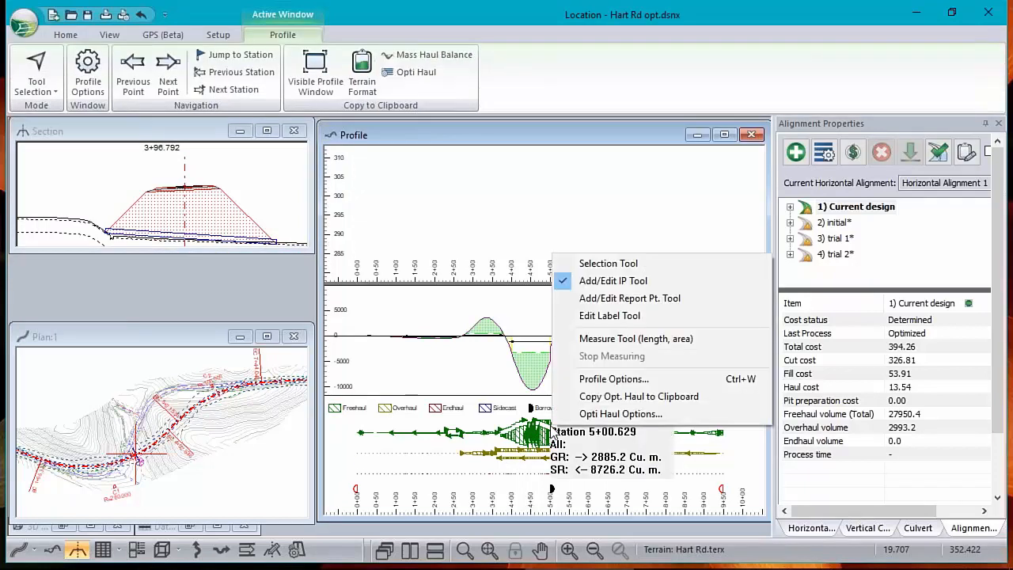
pyautogui.click(661, 399)
pyautogui.click(630, 333)
# - Copy the mass haul data from the profile to the clipboard and paste it into a blank Excel workbook at A1
pyautogui.rightClick(523, 332)
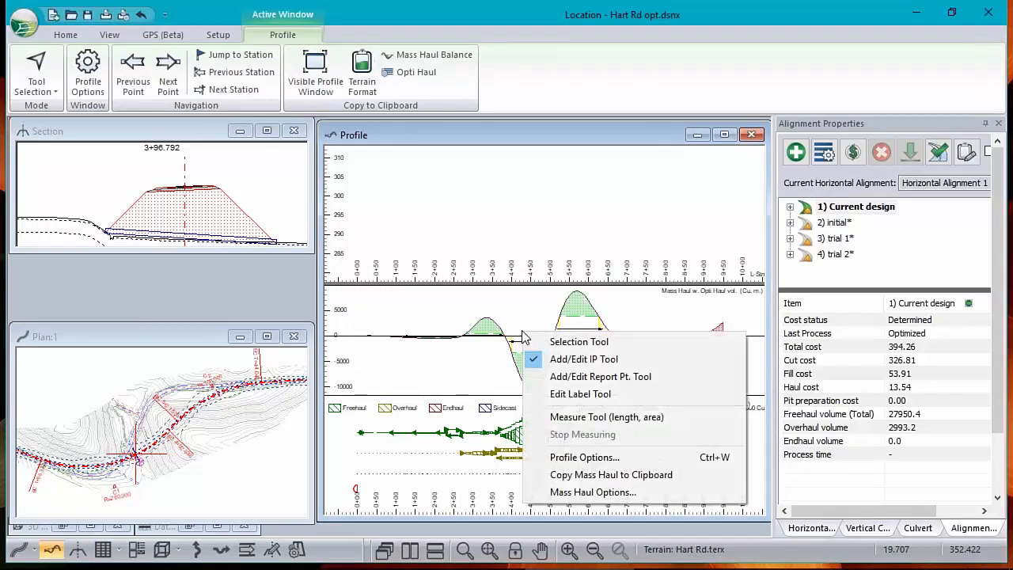
pyautogui.click(585, 477)
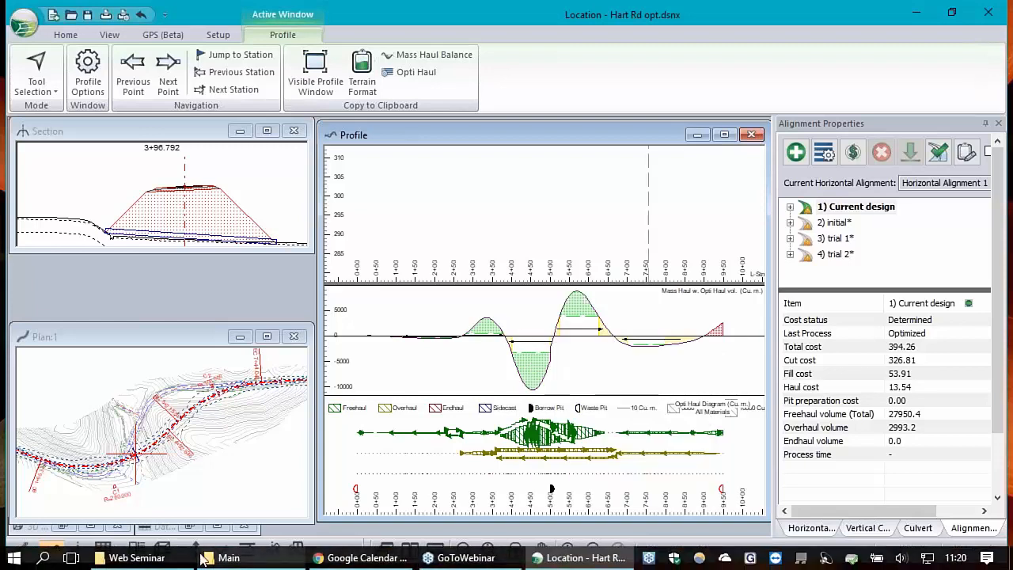
pyautogui.click(242, 558)
pyautogui.click(918, 132)
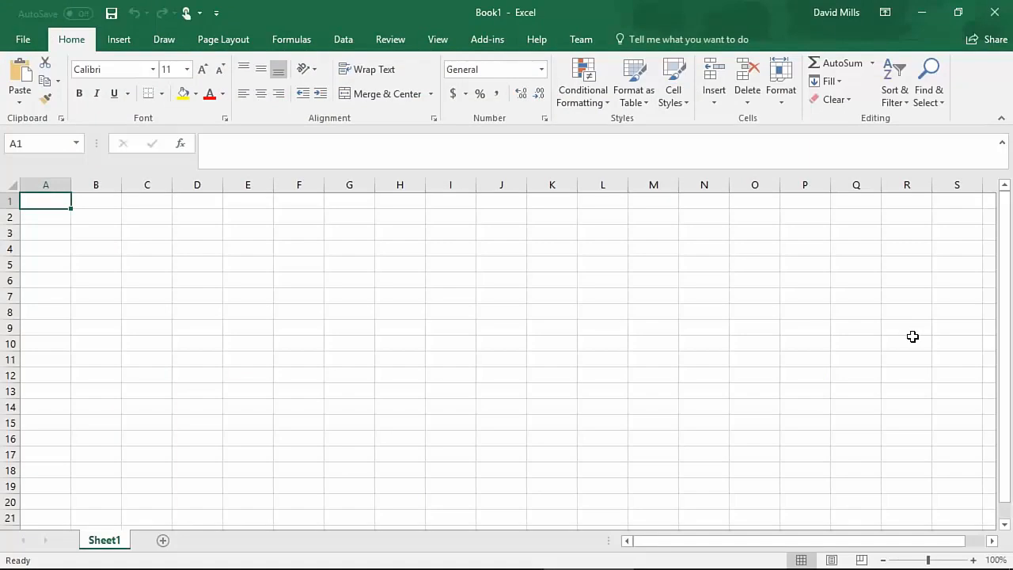
pyautogui.hotkey('ctrl', 'v')
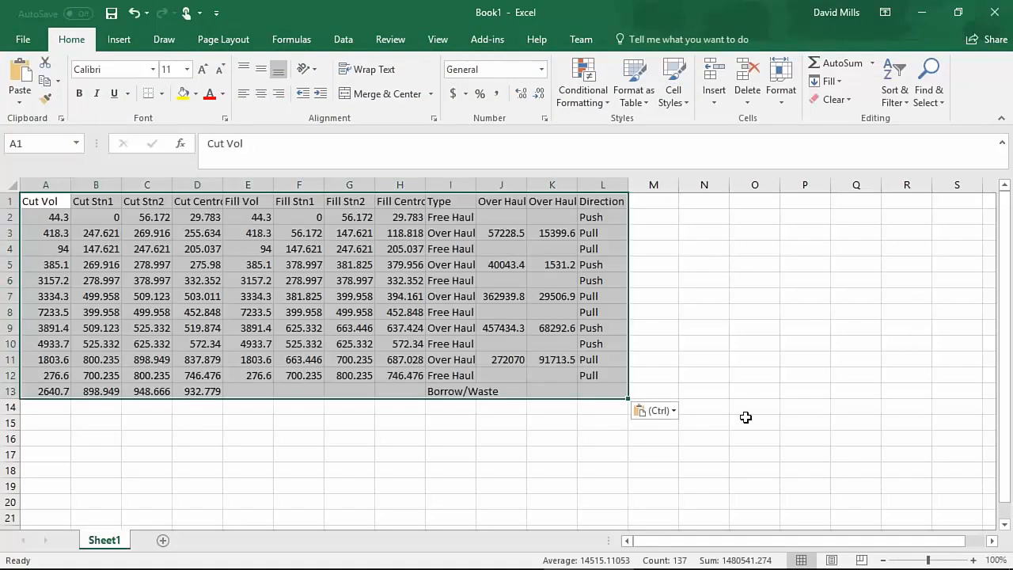
# - Examine the cut and fill station ranges and haul types in the pasted mass haul table
pyautogui.click(46, 441)
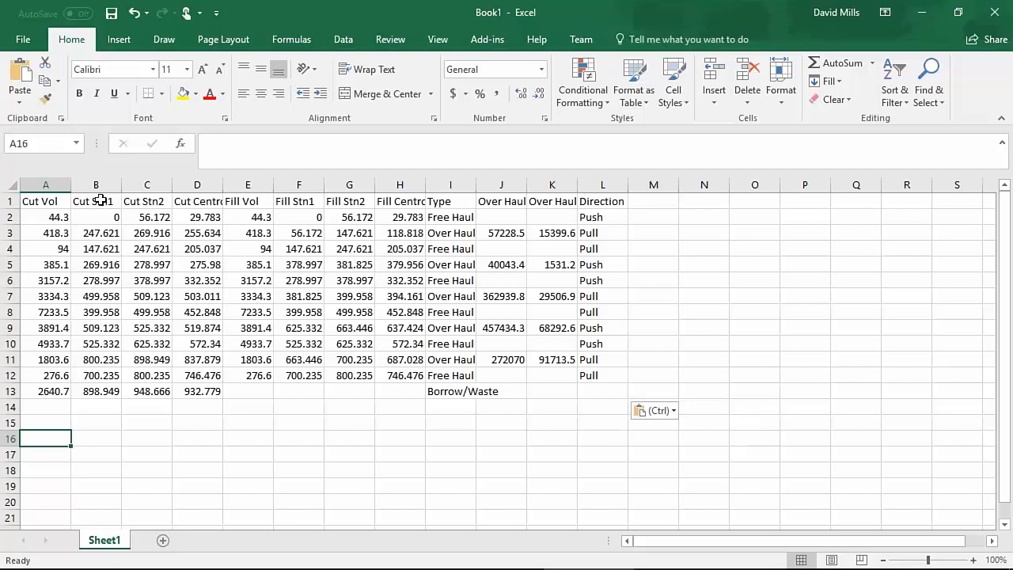
pyautogui.moveTo(97, 201); pyautogui.dragTo(135, 235)
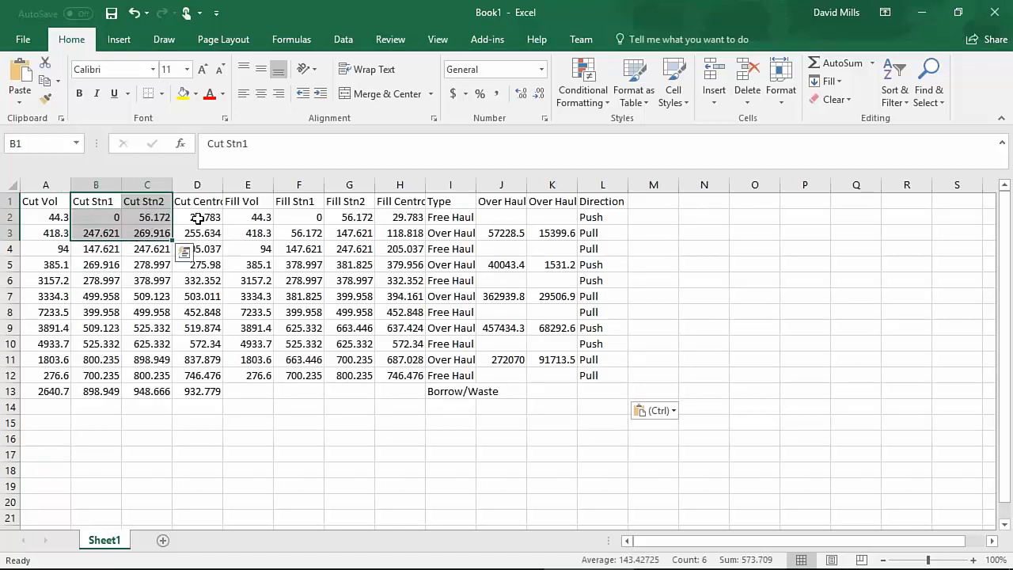
pyautogui.moveTo(396, 216); pyautogui.dragTo(454, 217)
pyautogui.moveTo(303, 216); pyautogui.dragTo(360, 217)
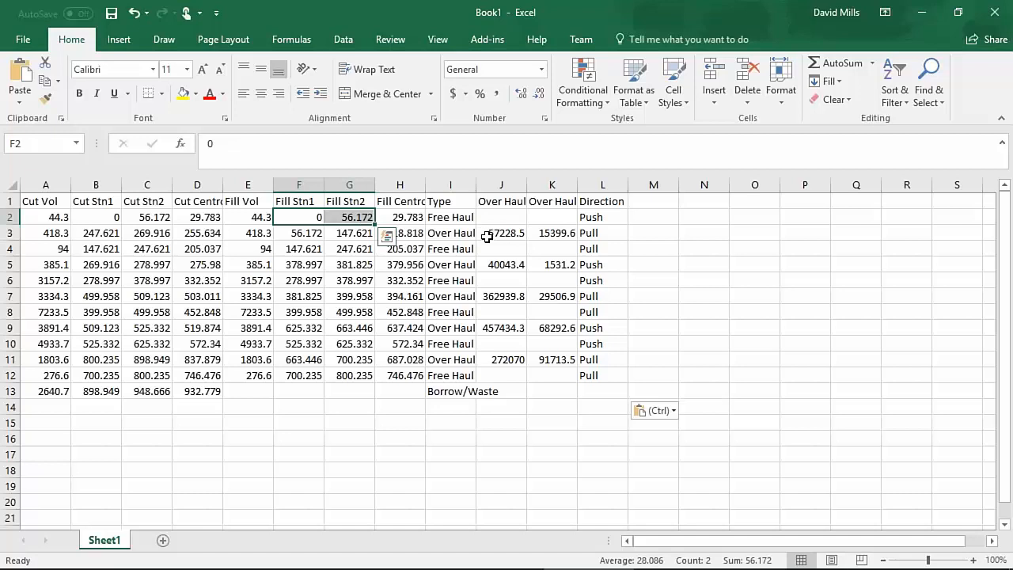
# - Copy the optimized haul from the Location profile with only the haul summary included, and paste it into the Excel sheet at A15
pyautogui.click(922, 16)
pyautogui.click(190, 19)
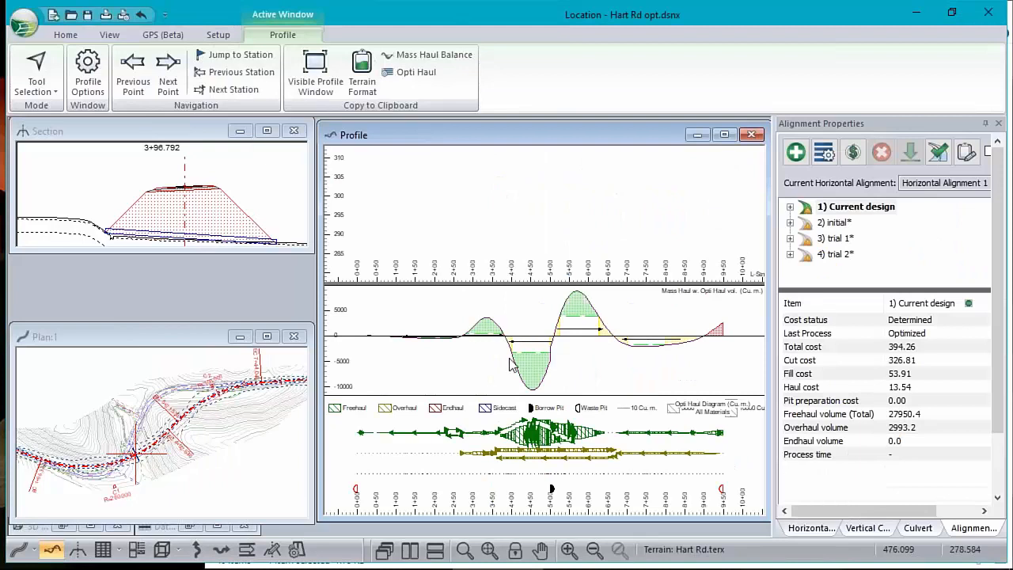
pyautogui.moveTo(718, 321)
pyautogui.rightClick(528, 437)
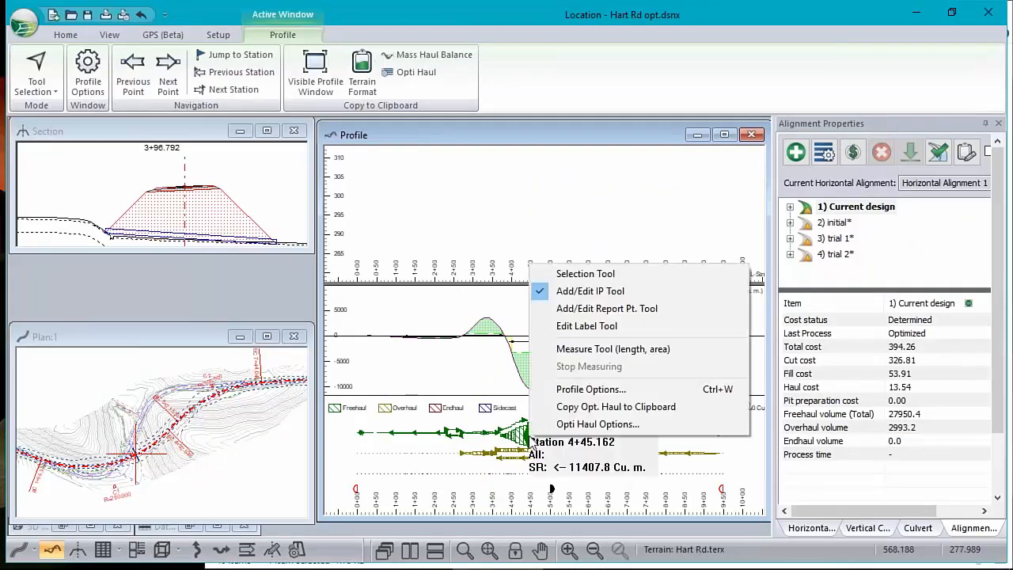
pyautogui.click(627, 407)
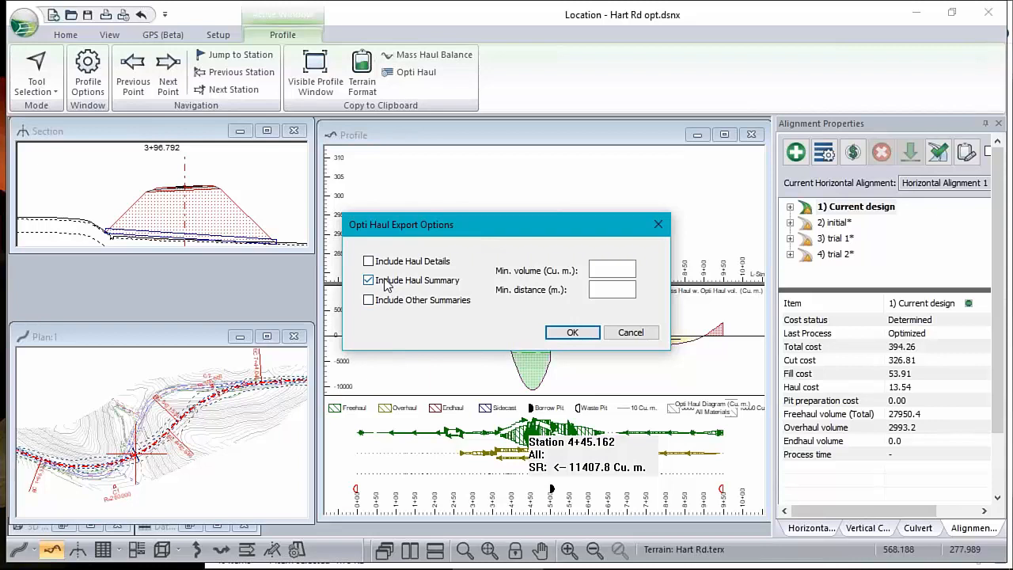
pyautogui.click(597, 335)
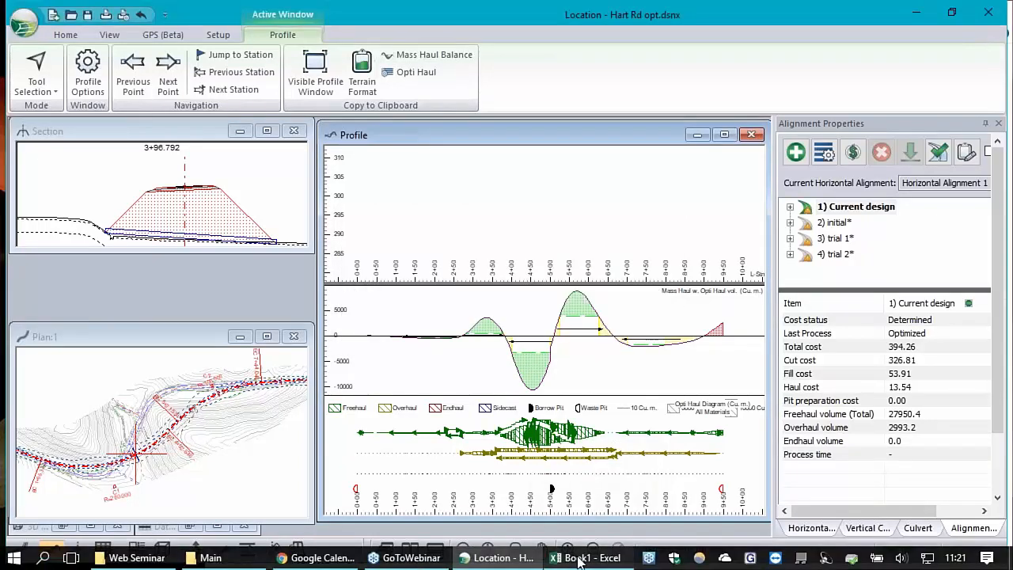
pyautogui.click(578, 558)
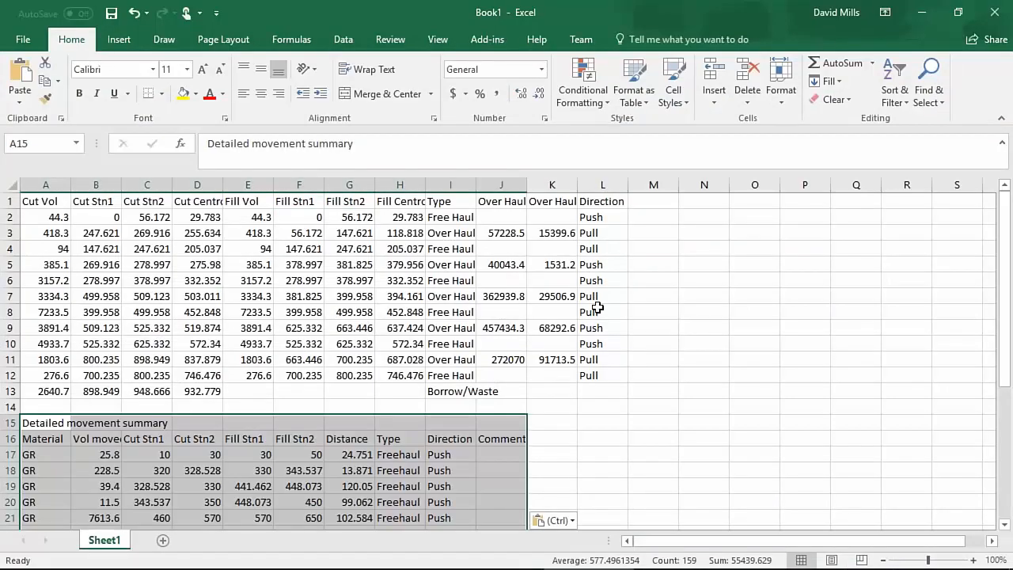
# - Collapse the Excel ribbon to make more room for the mass haul table and the detailed movement summary
pyautogui.scroll(-4, 324, 348)
pyautogui.scroll(-1, 324, 348)
pyautogui.scroll(-2, 329, 346)
pyautogui.scroll(1, 333, 342)
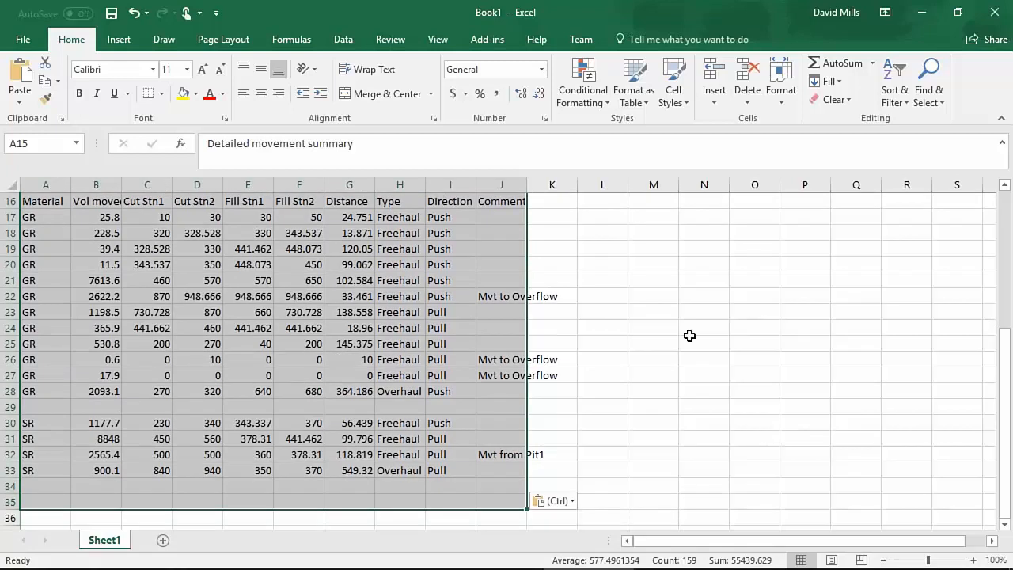
pyautogui.scroll(3, 633, 316)
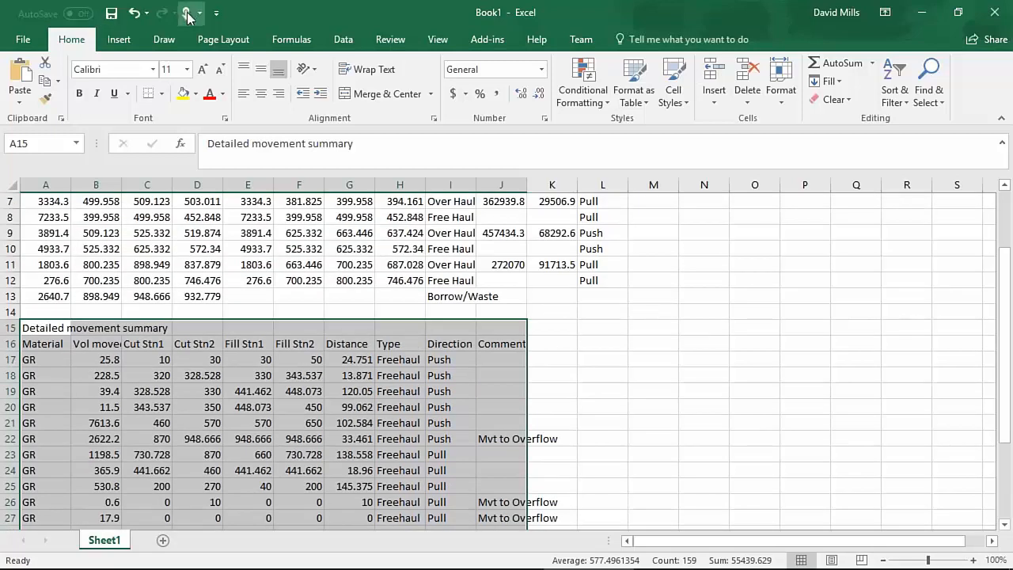
pyautogui.rightClick(130, 89)
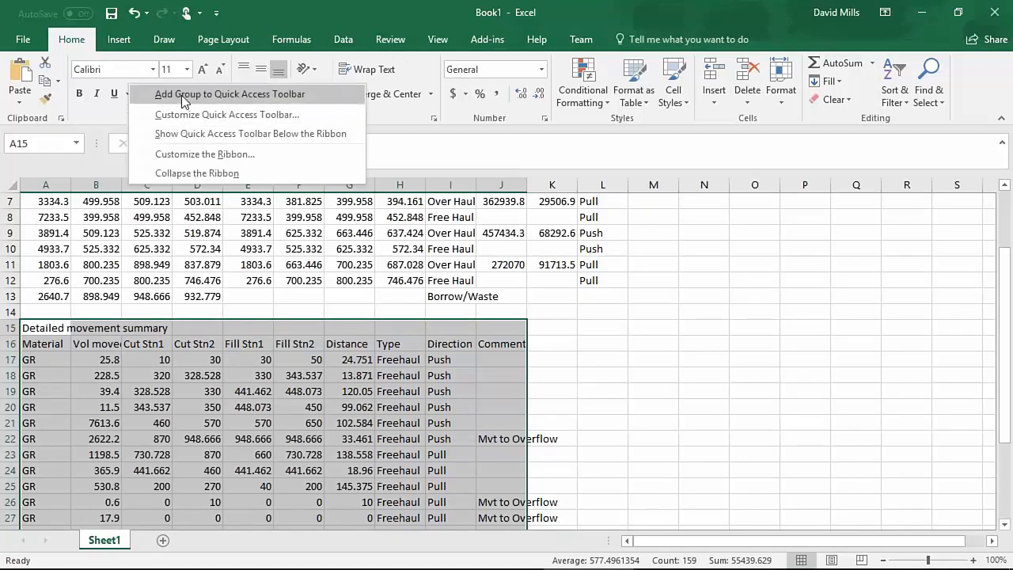
pyautogui.click(377, 166)
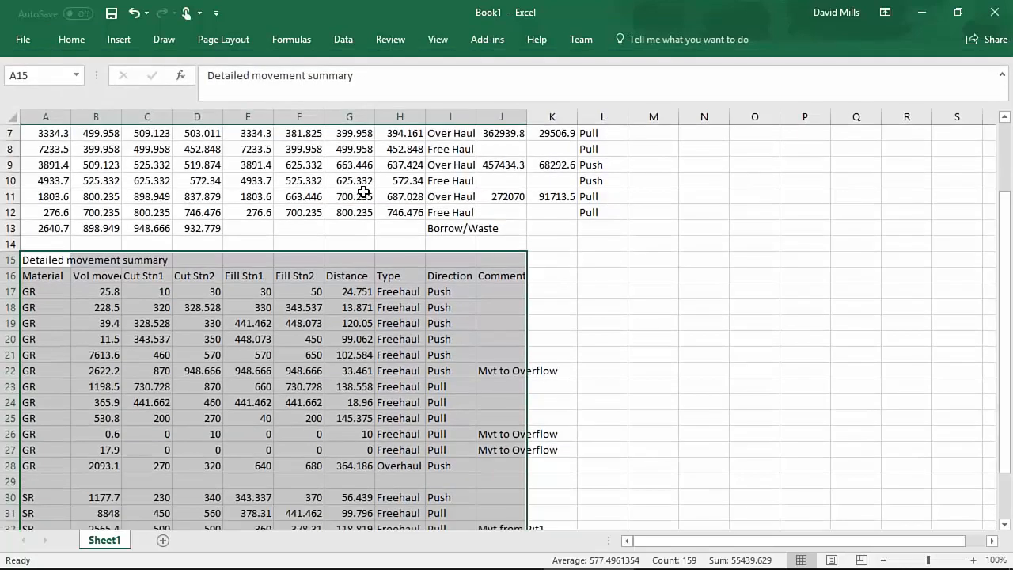
pyautogui.scroll(2, 368, 182)
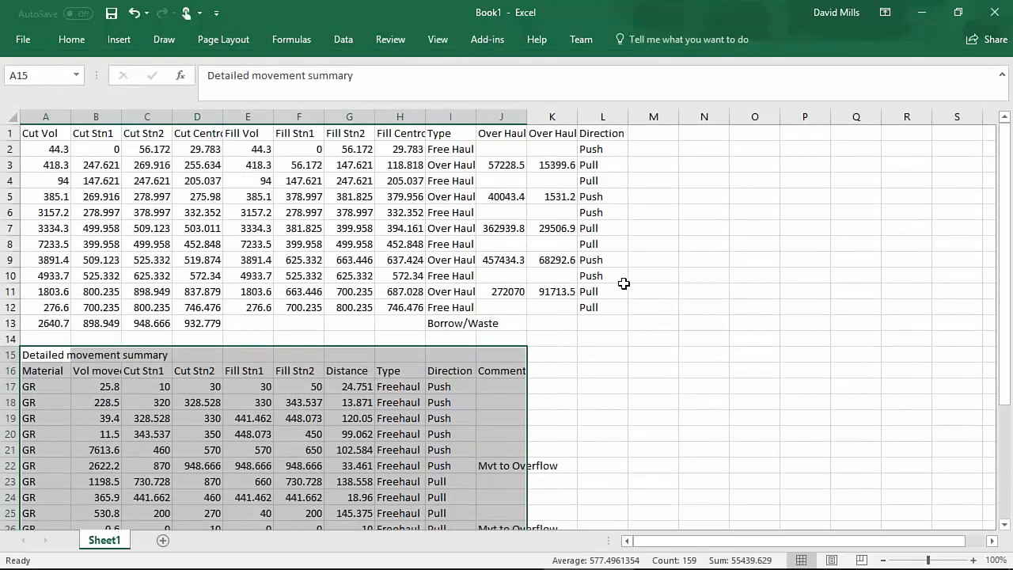
# - Examine the volume moved, the cut and fill stations and the haul distance in the first row of the detailed movement summary
pyautogui.click(748, 400)
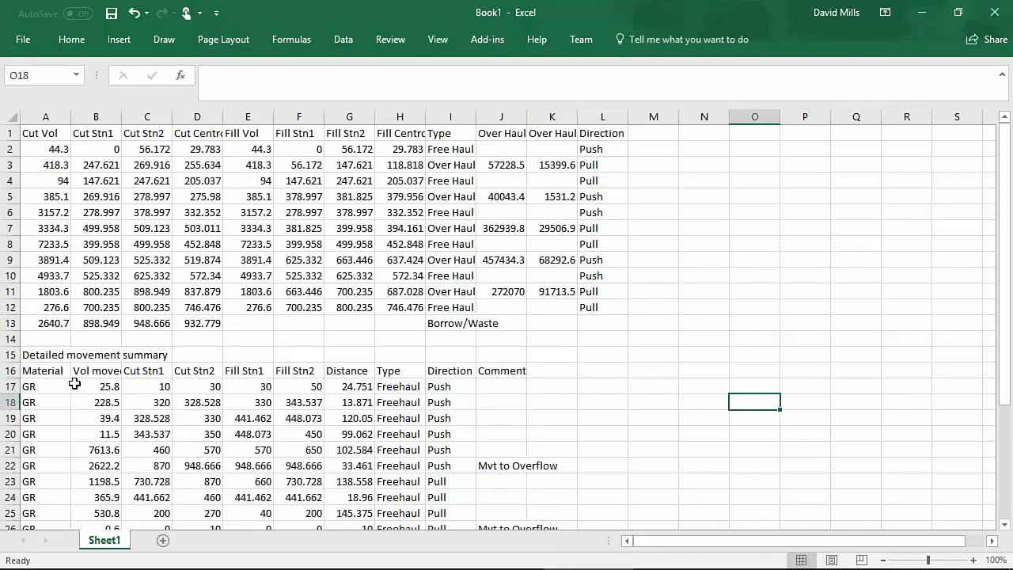
pyautogui.click(106, 387)
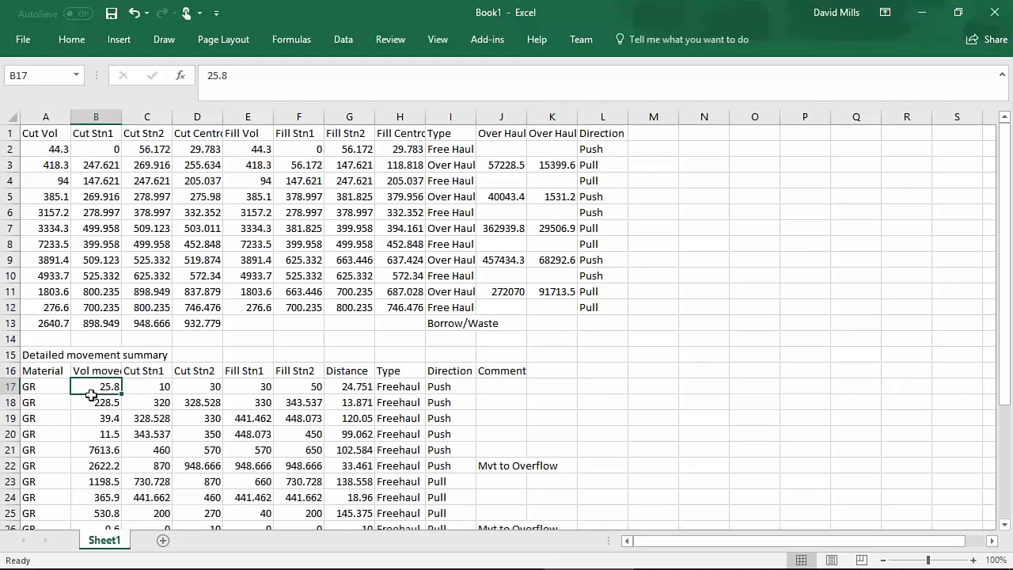
pyautogui.moveTo(162, 391); pyautogui.dragTo(317, 386)
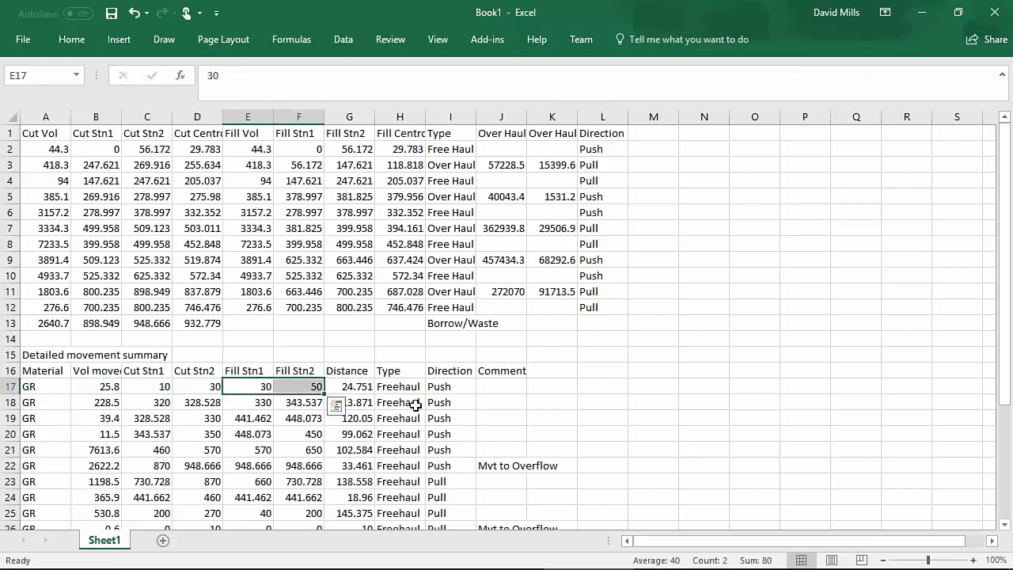
pyautogui.click(351, 387)
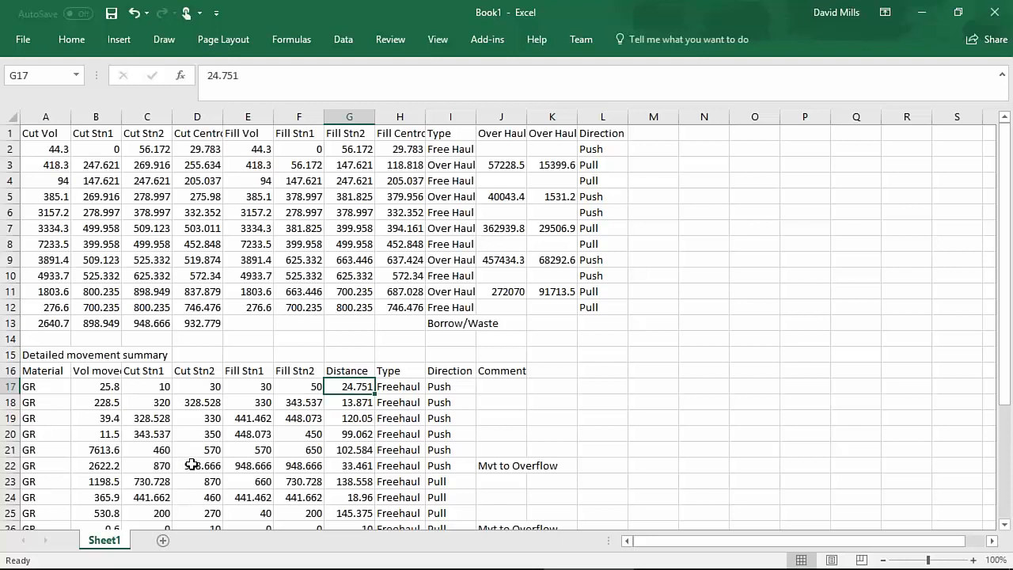
pyautogui.scroll(-2, 196, 467)
# - Switch to Location and inspect the opti haul diagram around the borrow pit up close, ending with the full profile in view
pyautogui.moveTo(490, 557)
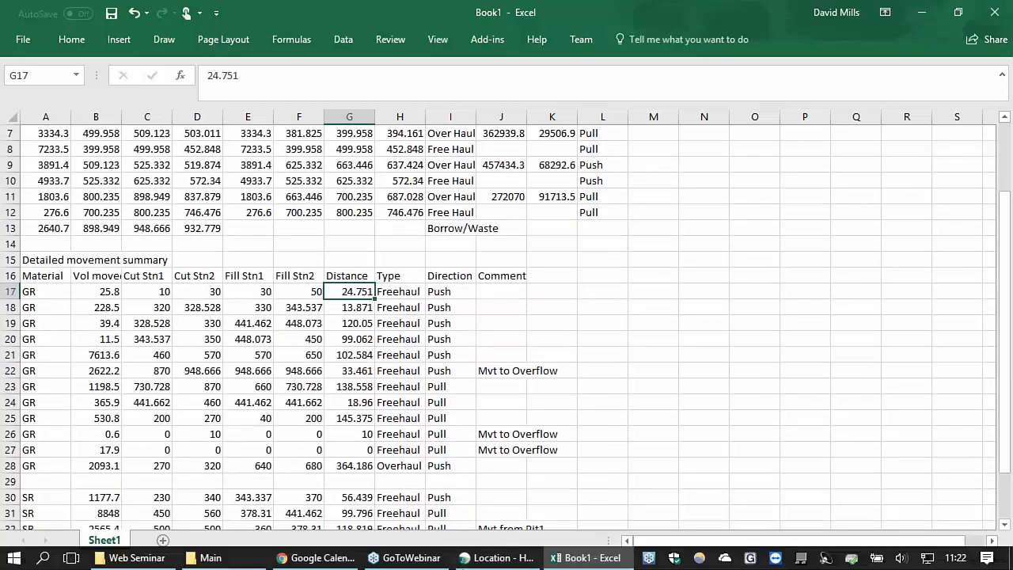
pyautogui.click(485, 557)
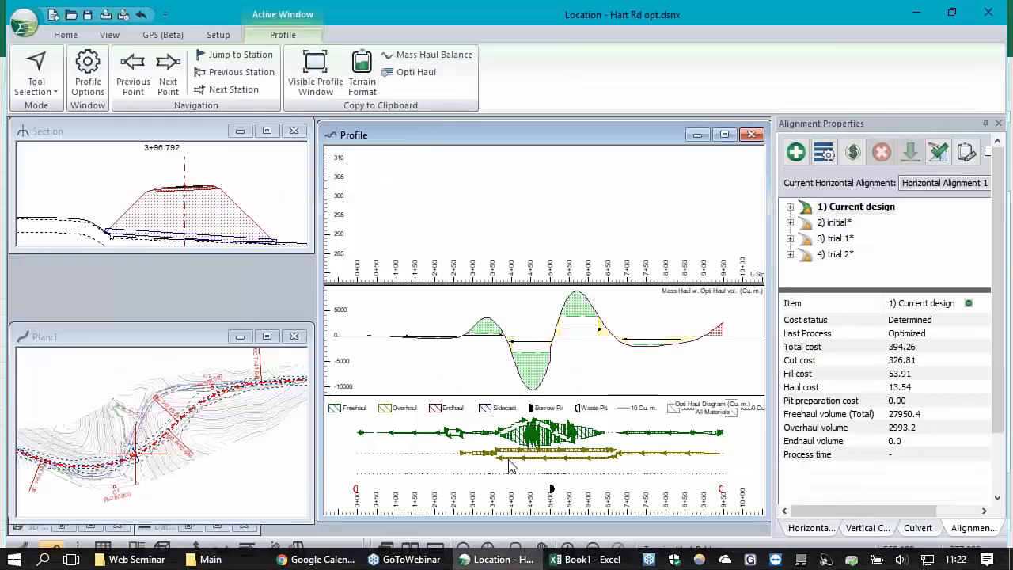
pyautogui.scroll(4, 531, 433)
pyautogui.scroll(-1, 531, 434)
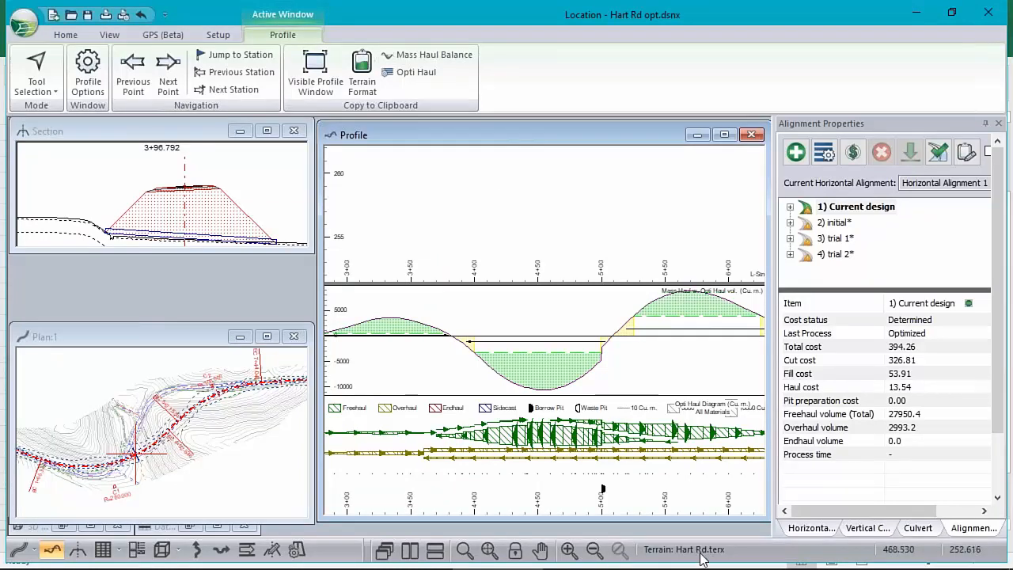
pyautogui.click(489, 549)
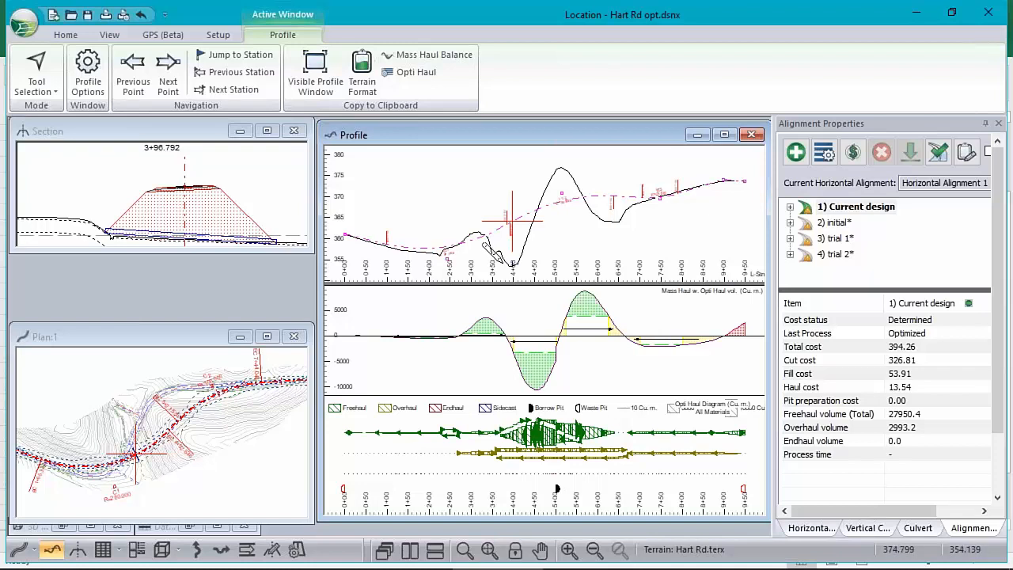
# - Return to the Excel workbook and examine the moved volumes of the GR and SR materials in the detailed movement summary
pyautogui.moveTo(460, 563)
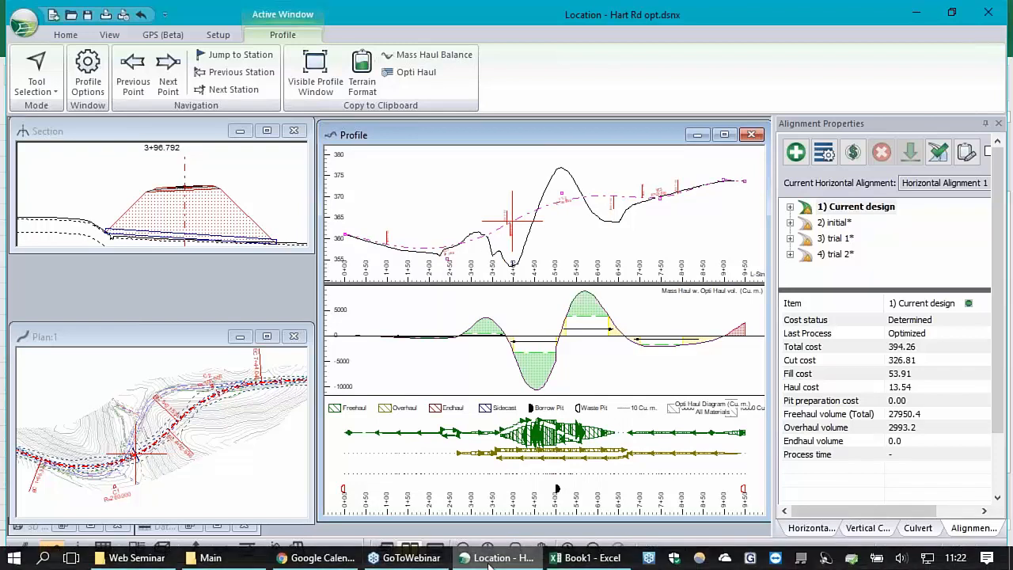
pyautogui.click(584, 558)
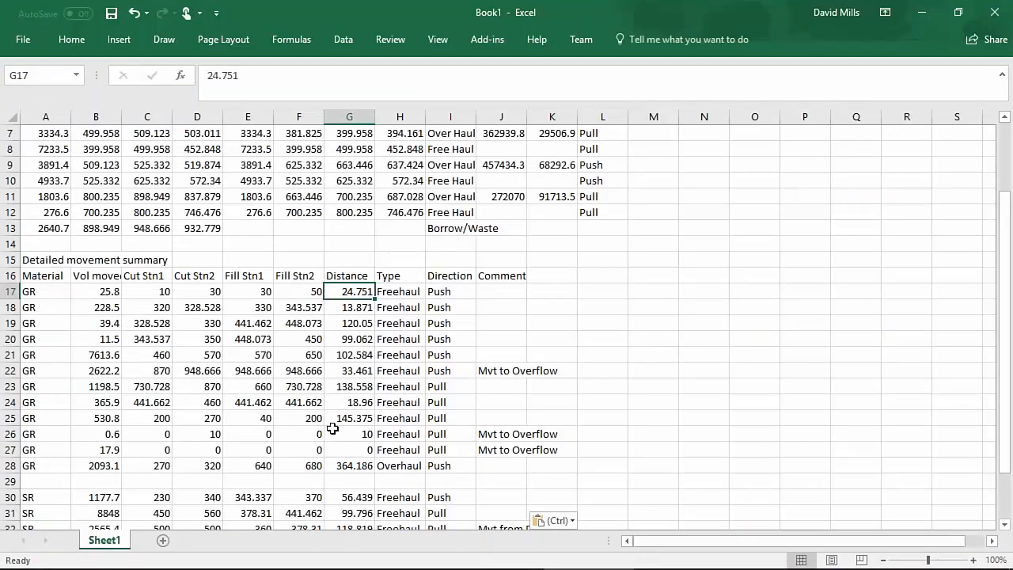
pyautogui.scroll(-3, 333, 428)
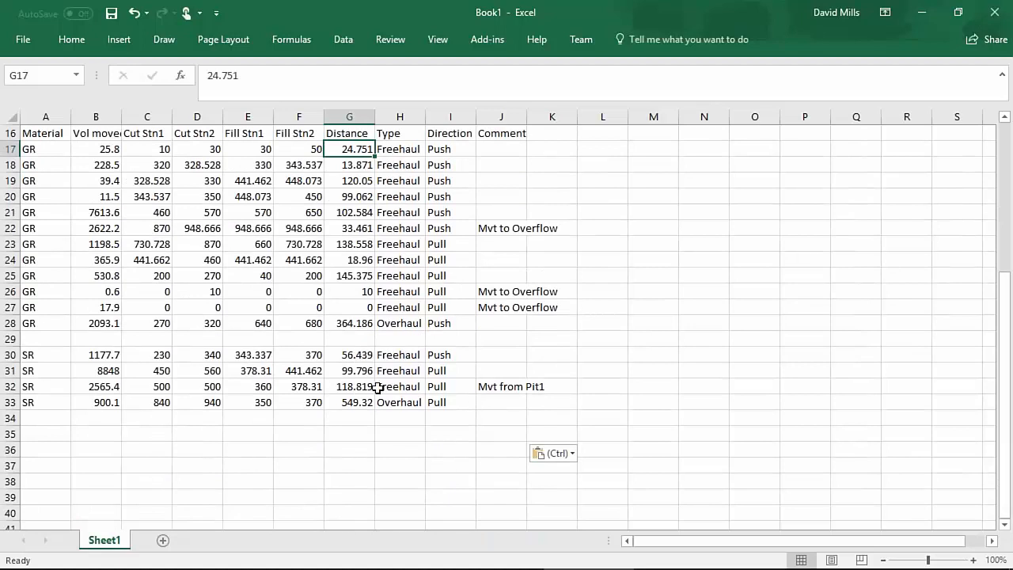
pyautogui.click(106, 196)
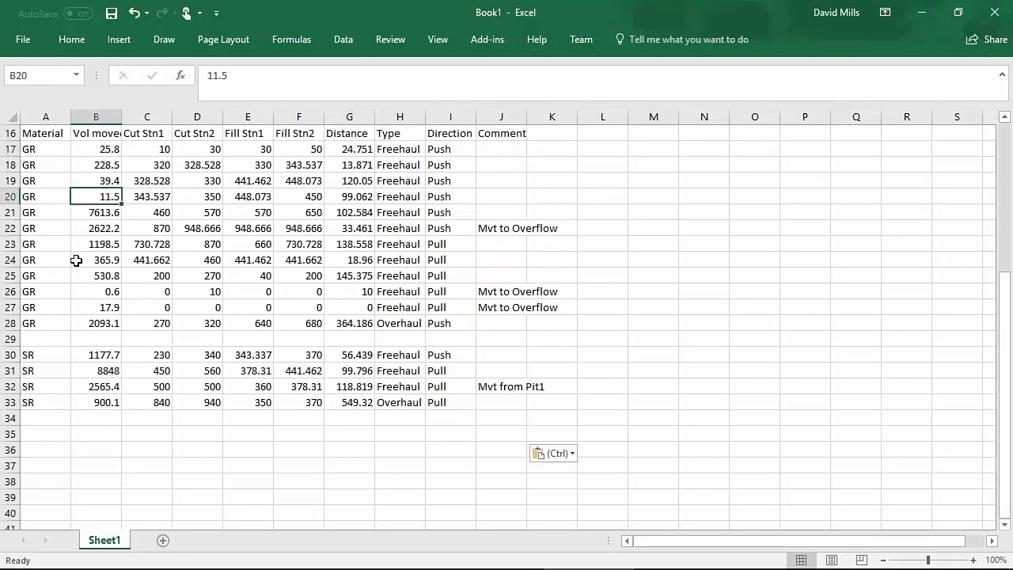
pyautogui.moveTo(100, 354); pyautogui.dragTo(97, 402)
pyautogui.click(195, 420)
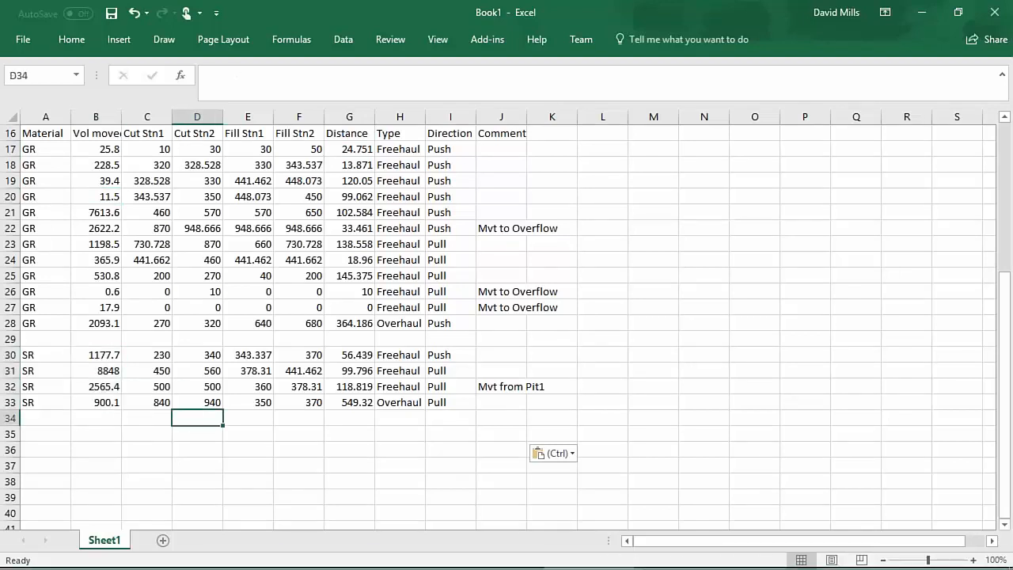
# - In Location, review the minimum volume and minimum distance filters in the opti haul export options without exporting
pyautogui.click(494, 557)
pyautogui.rightClick(507, 271)
pyautogui.click(586, 414)
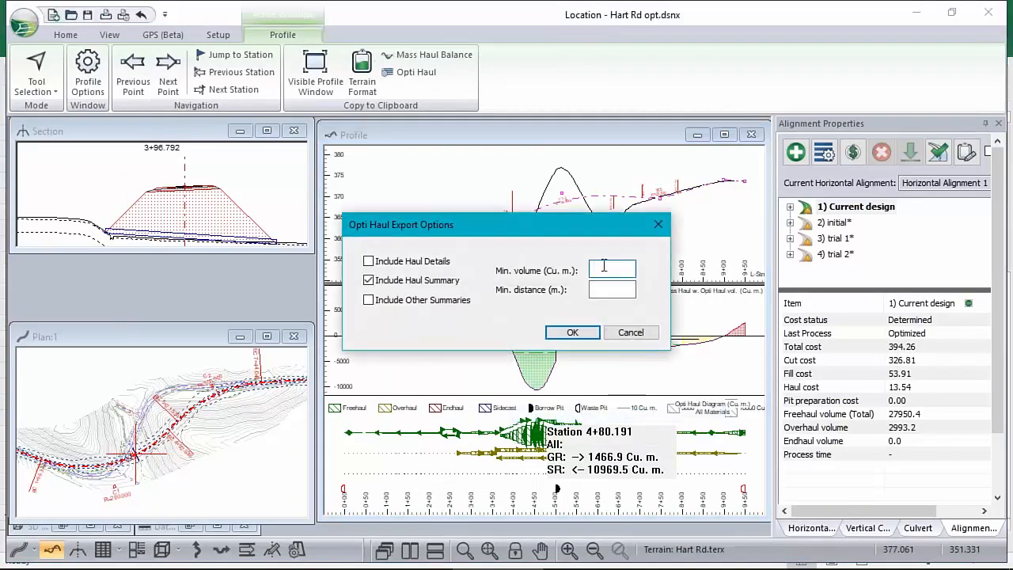
pyautogui.click(604, 266)
pyautogui.click(616, 291)
pyautogui.click(653, 332)
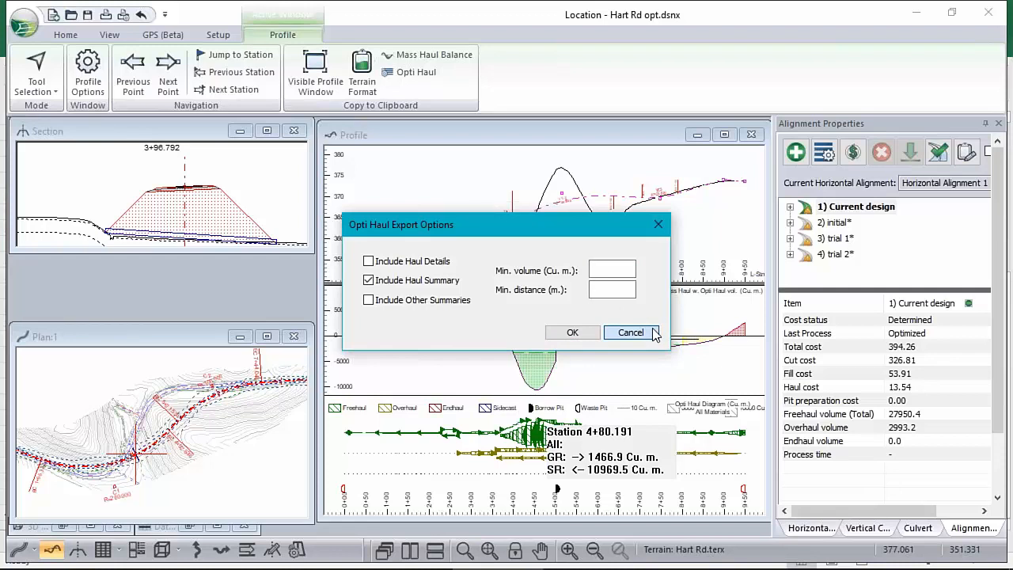
# - Back in Excel, examine the comment, haul distance and fill stations of the movement from Pit1 in row 32
pyautogui.click(585, 557)
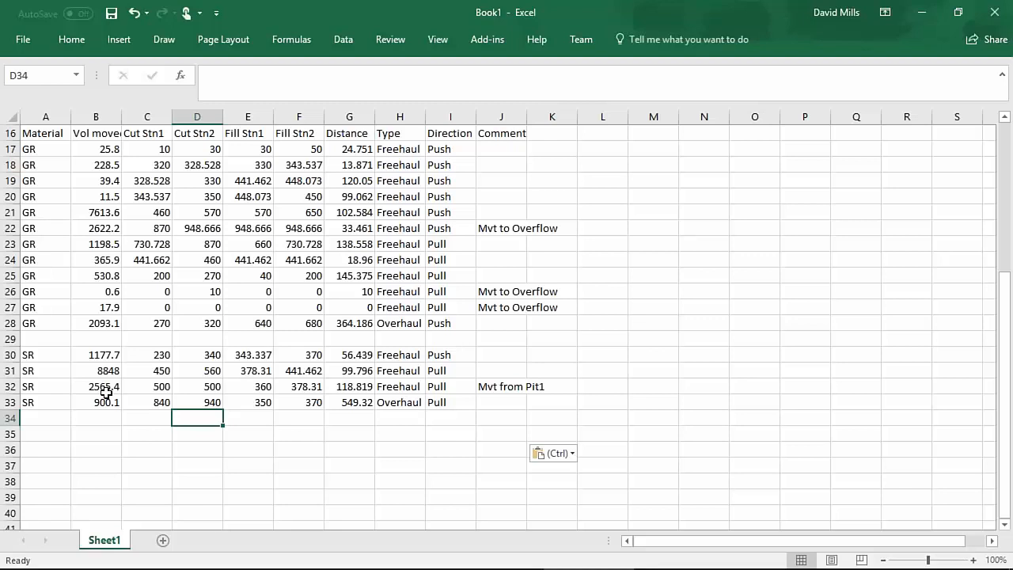
pyautogui.click(524, 385)
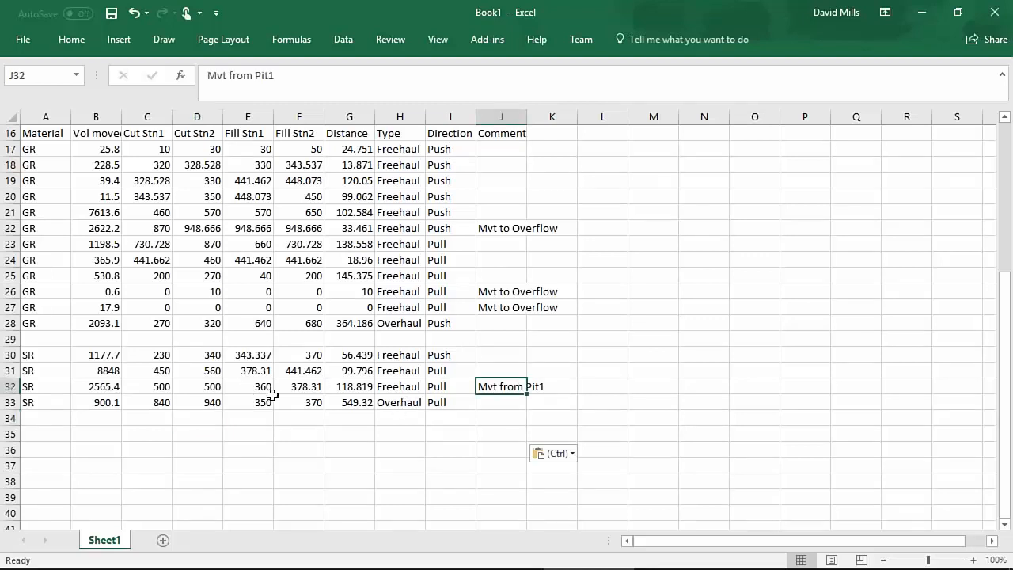
pyautogui.click(353, 387)
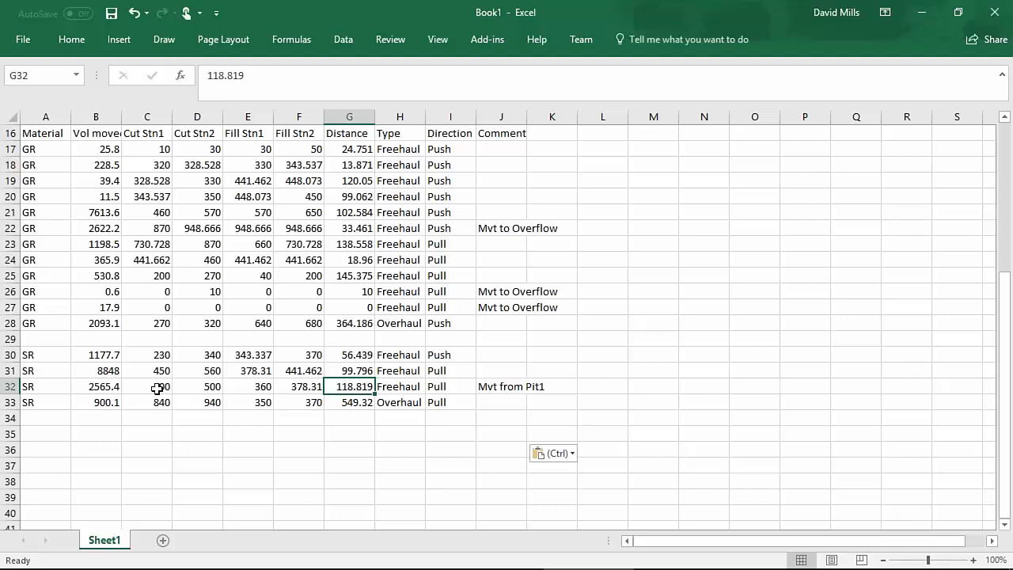
pyautogui.moveTo(248, 386); pyautogui.dragTo(297, 386)
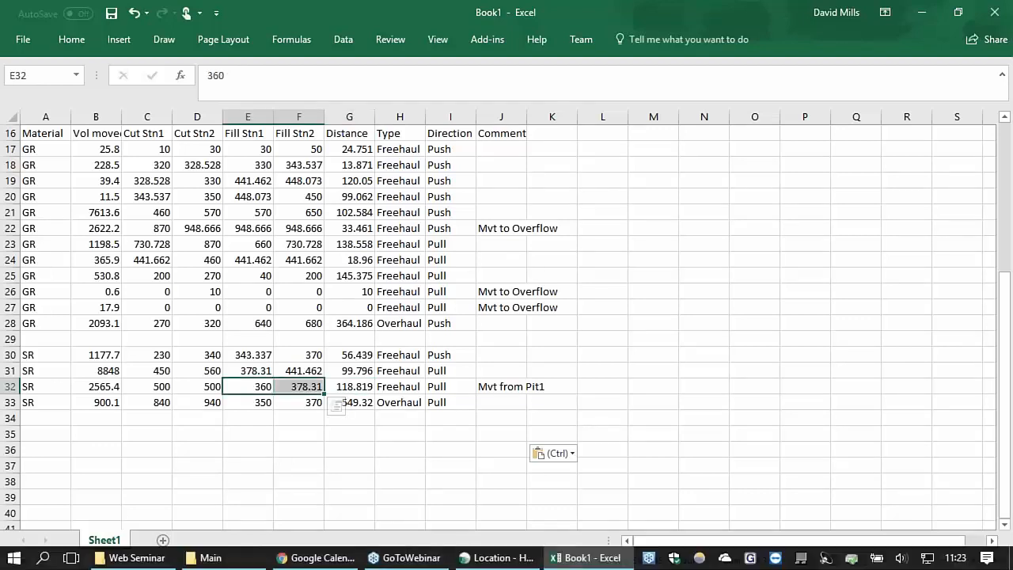
pyautogui.moveTo(407, 556)
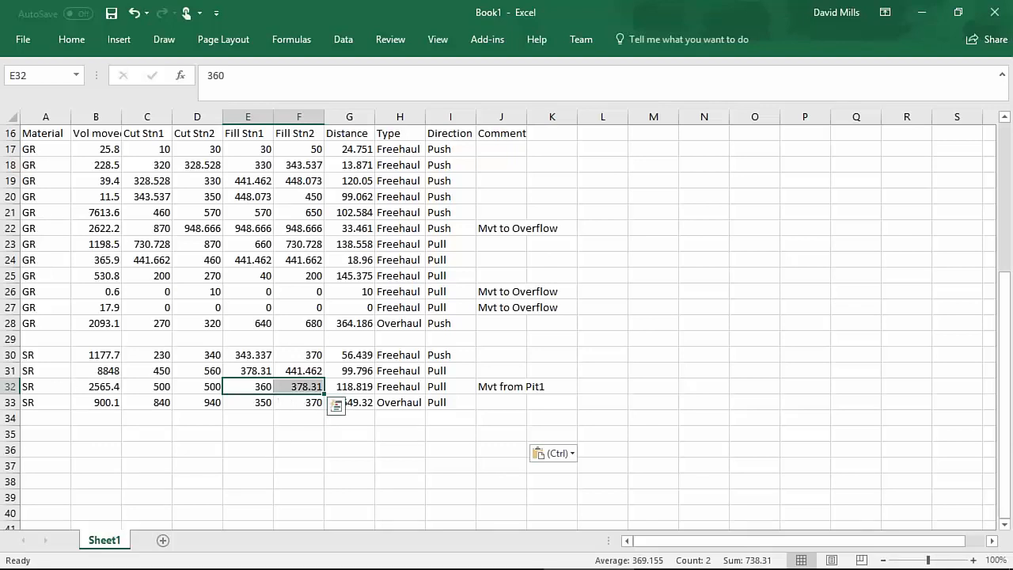
# - Switch from the Excel workbook back to the Hart Rd opt design in Location
pyautogui.click(930, 16)
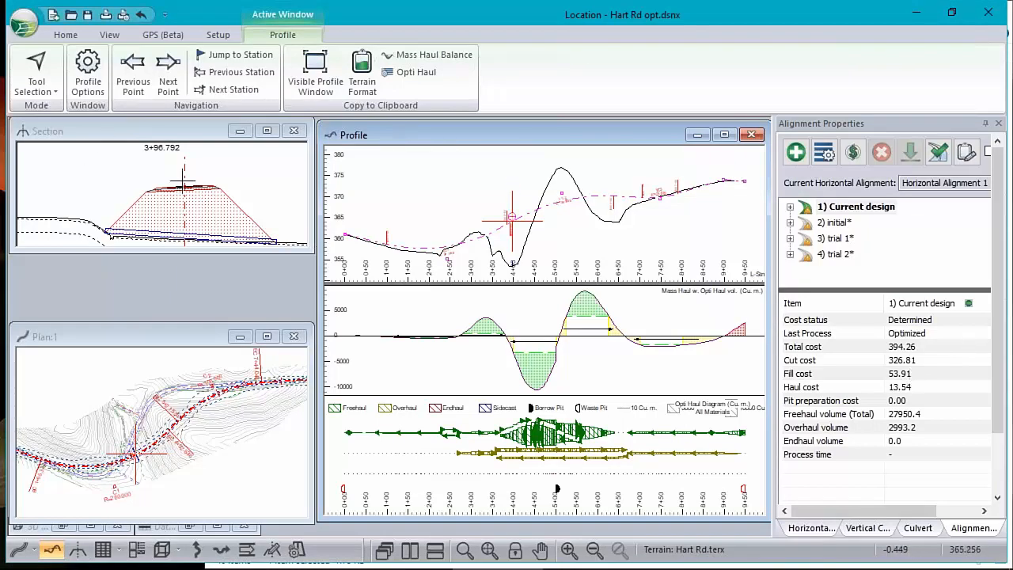
pyautogui.click(25, 25)
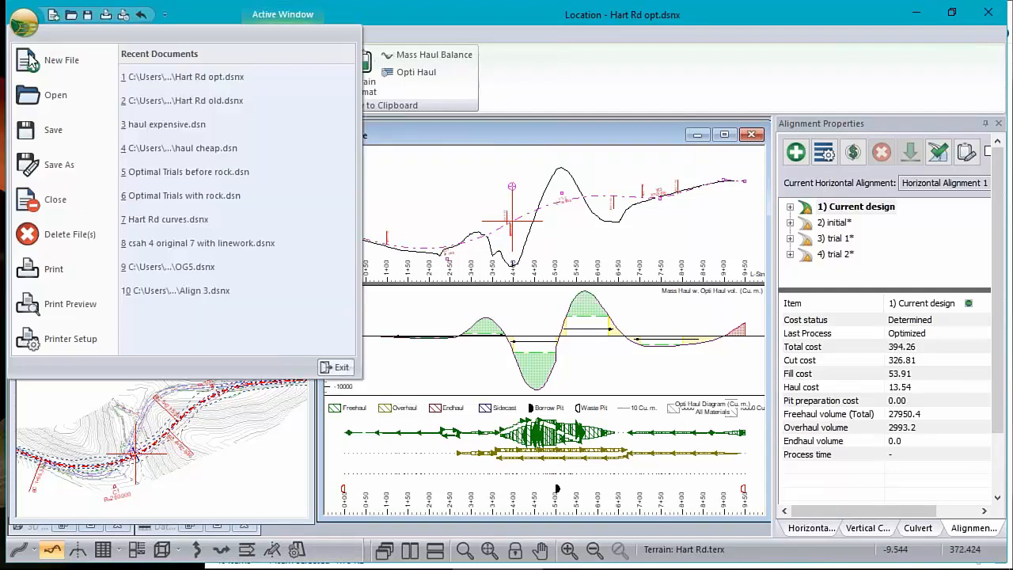
pyautogui.click(40, 96)
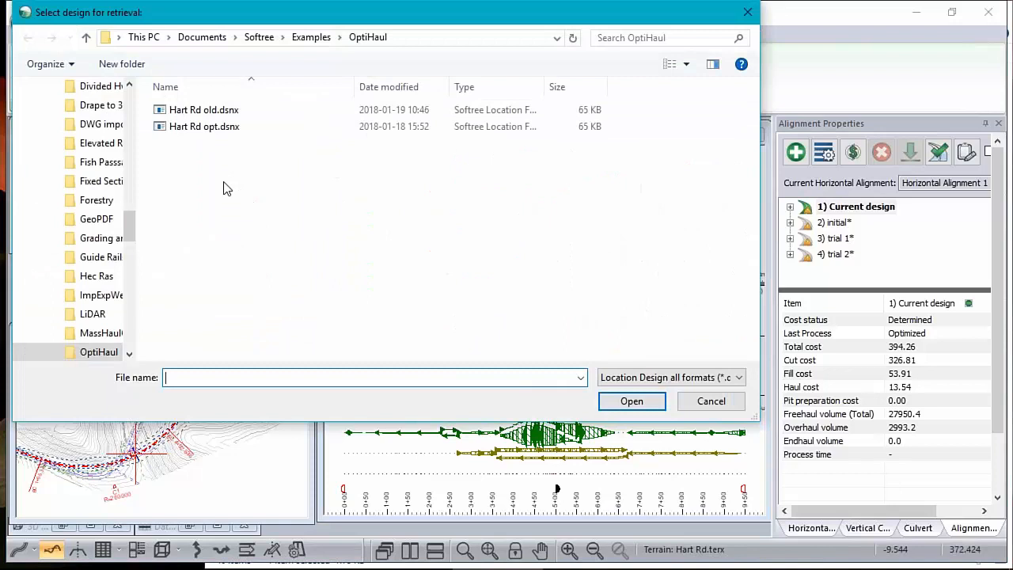
pyautogui.click(710, 401)
# - Open the recent design Optimal Trials before rock.dsn, saving the changes to the current design and dismissing the section point warnings
pyautogui.click(23, 22)
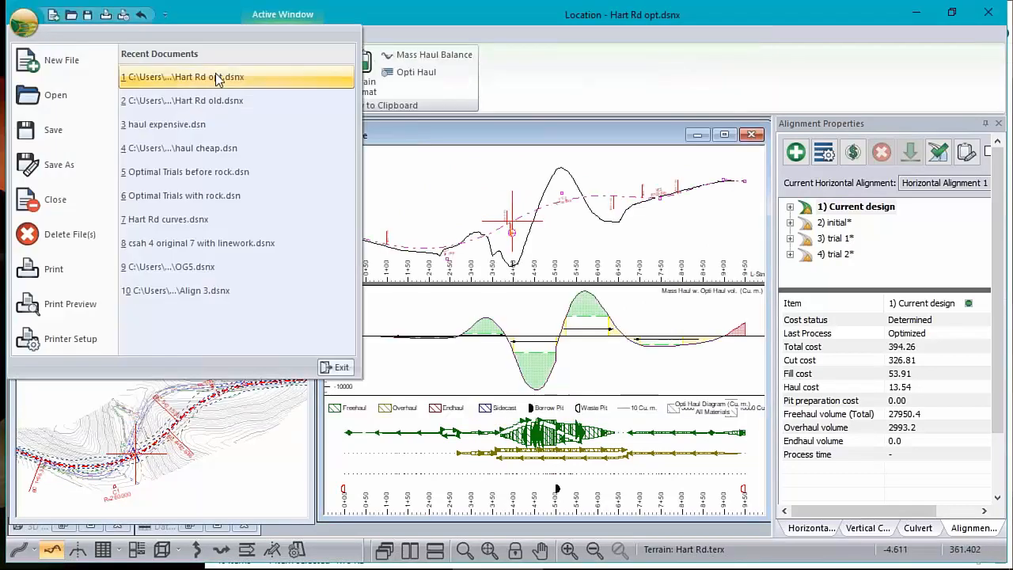
pyautogui.click(207, 174)
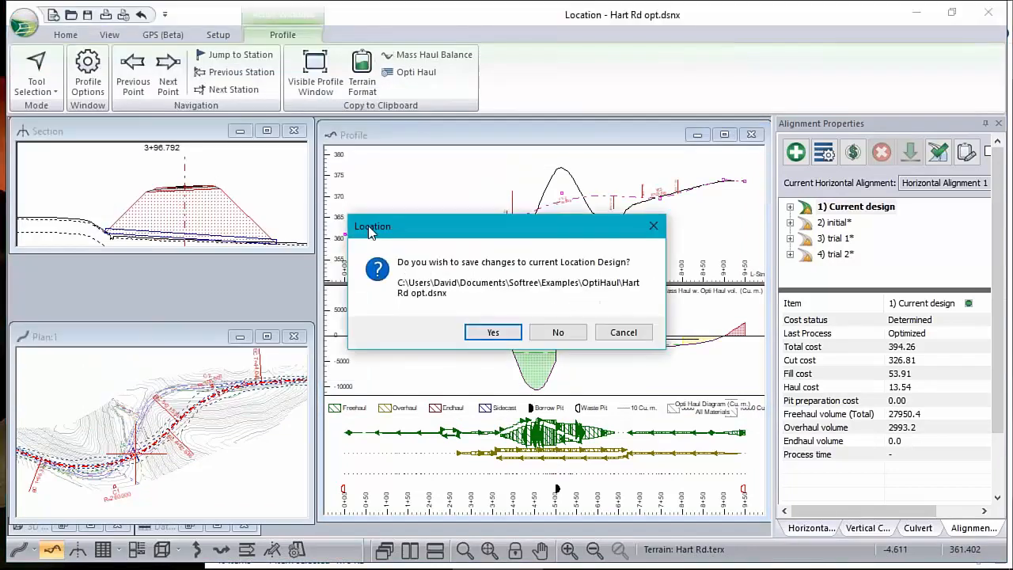
pyautogui.click(492, 333)
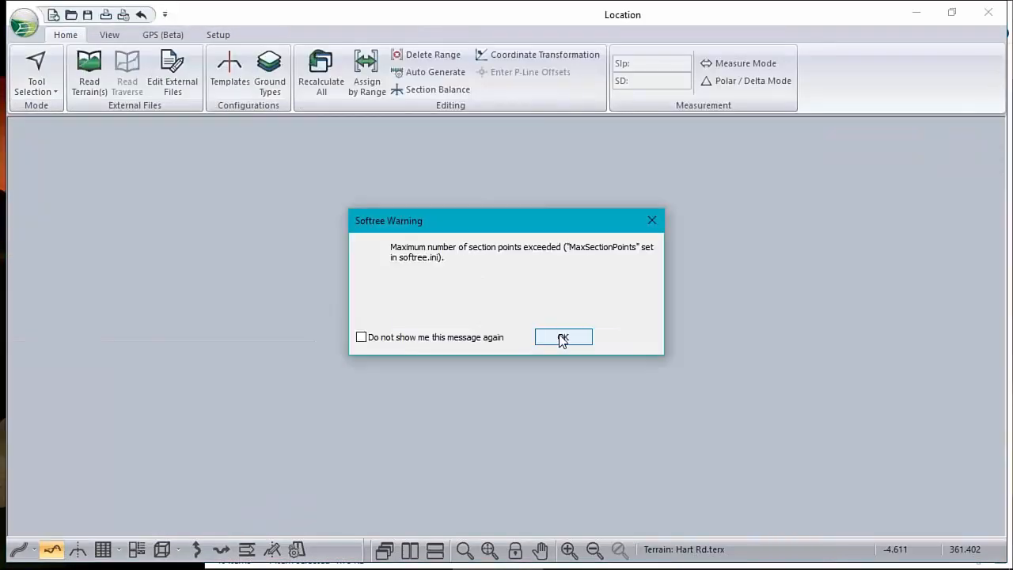
pyautogui.click(560, 335)
pyautogui.click(398, 339)
pyautogui.click(563, 339)
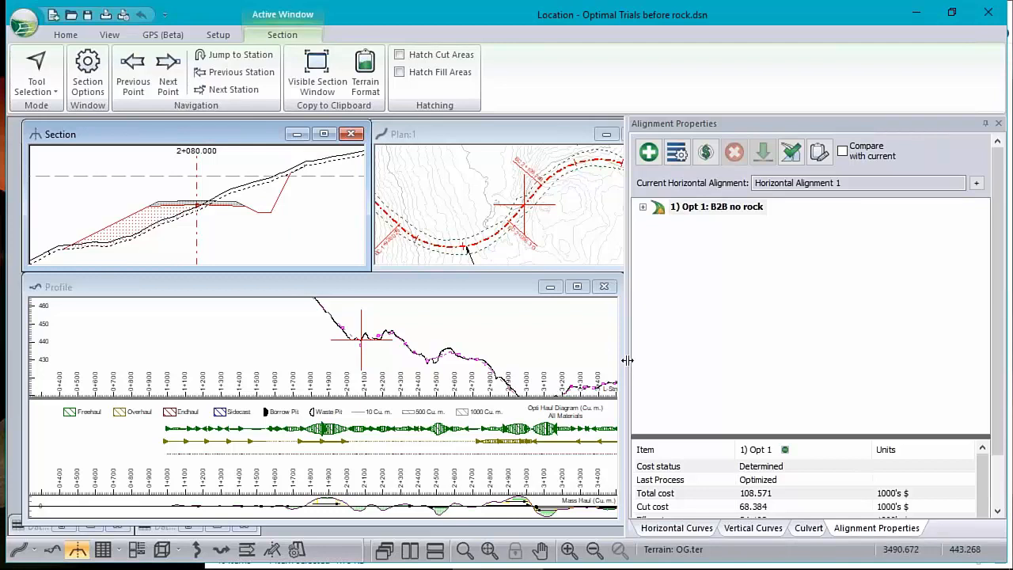
# - Highlight the total cost of Opt 1 and maximize the Profile window to view the complete alignment with its haul diagrams
pyautogui.moveTo(414, 354); pyautogui.dragTo(306, 356, button='middle')
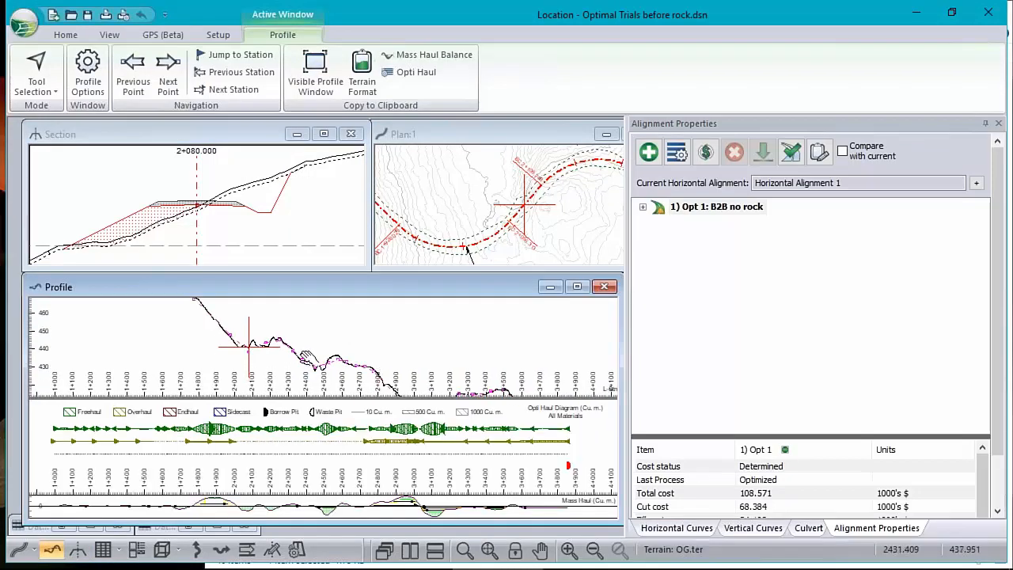
pyautogui.moveTo(339, 356)
pyautogui.click(760, 496)
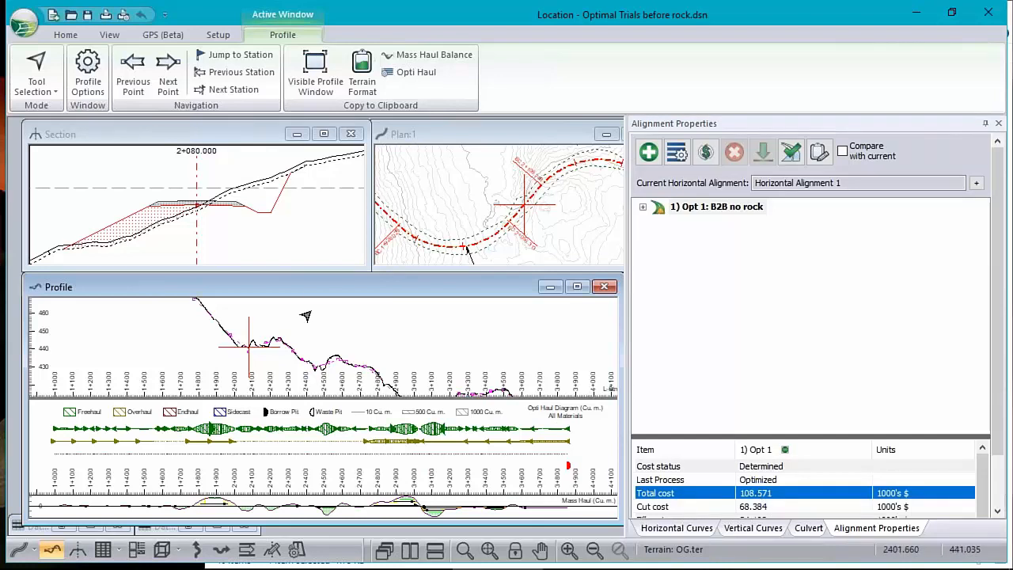
pyautogui.doubleClick(310, 286)
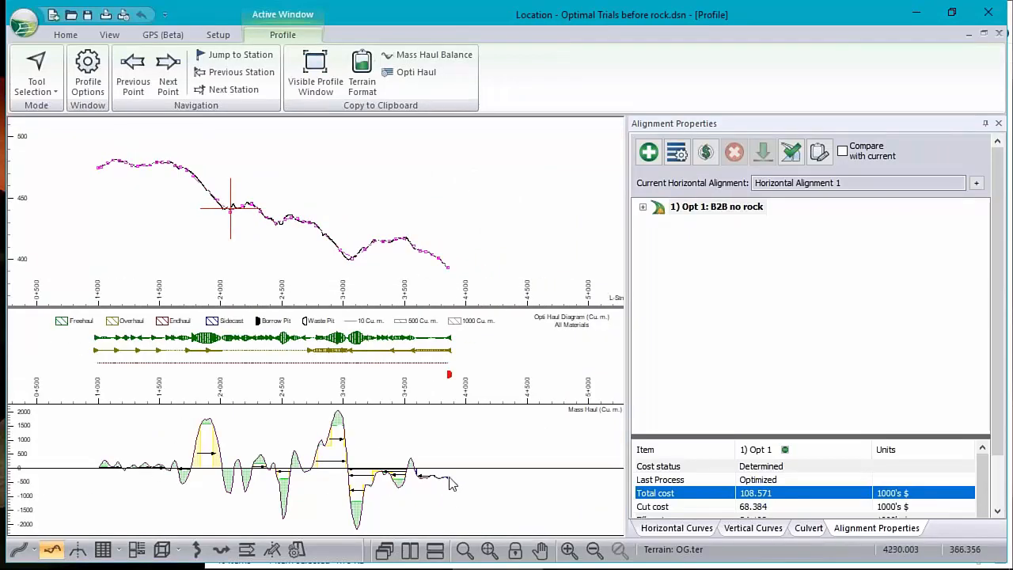
# - Turn on Use OptiHaul volumes in the mass haul graphic options of the profile
pyautogui.rightClick(395, 420)
pyautogui.click(472, 407)
pyautogui.click(422, 357)
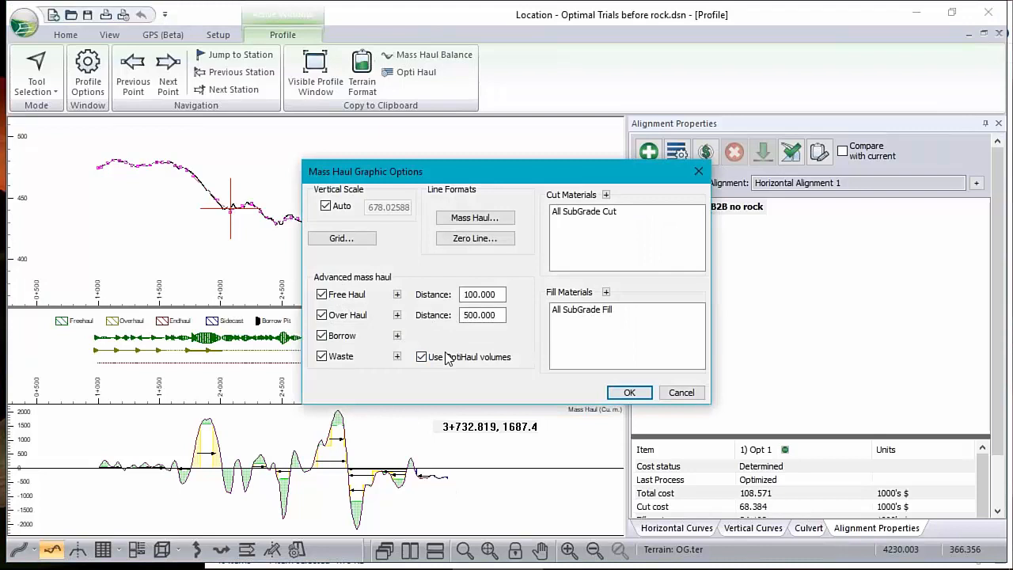
pyautogui.click(629, 392)
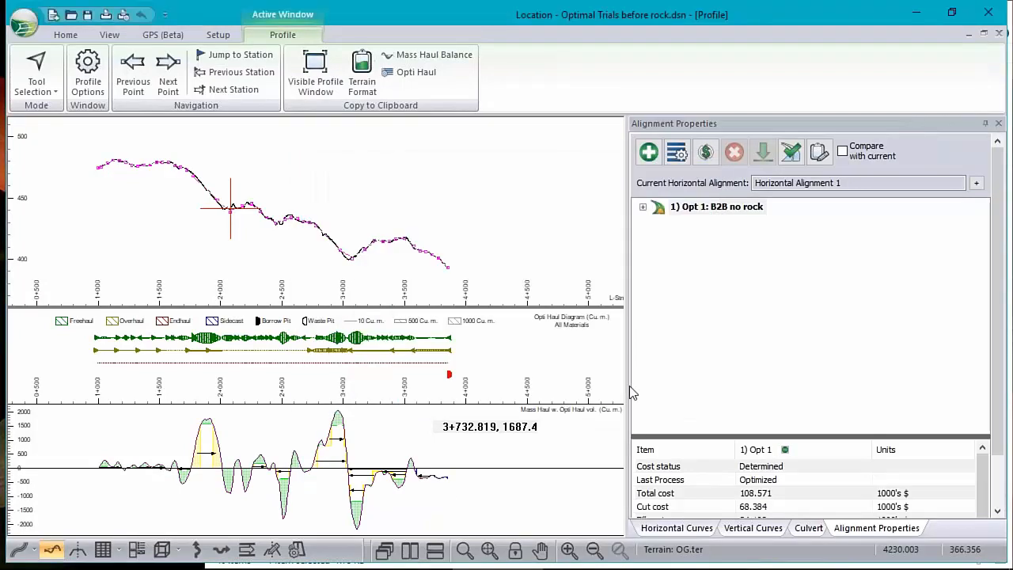
# - Calculate the costs and haul of the Opt 1 alignment and enlarge the cost item list to show all its components
pyautogui.click(705, 152)
pyautogui.click(609, 339)
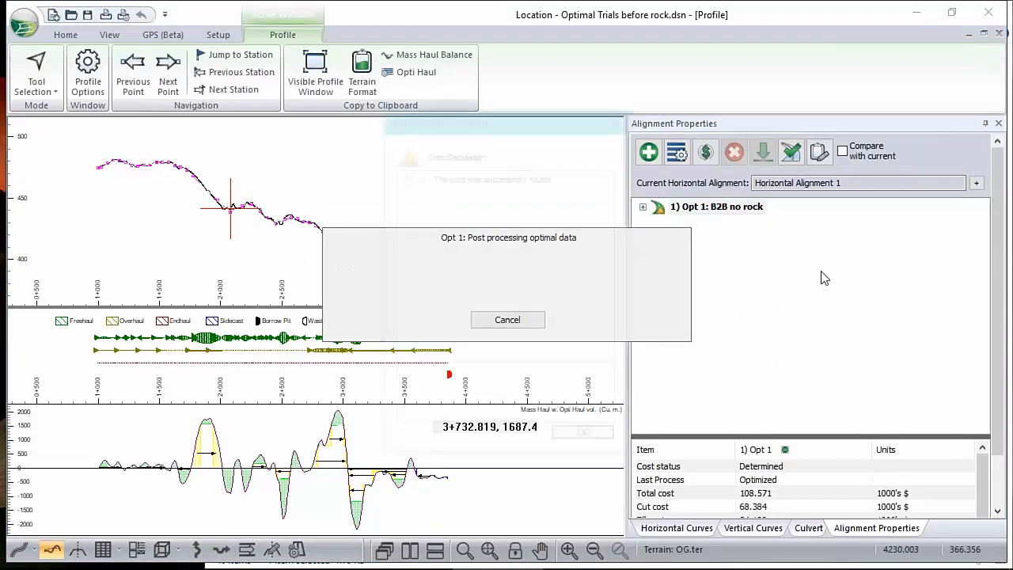
pyautogui.click(583, 440)
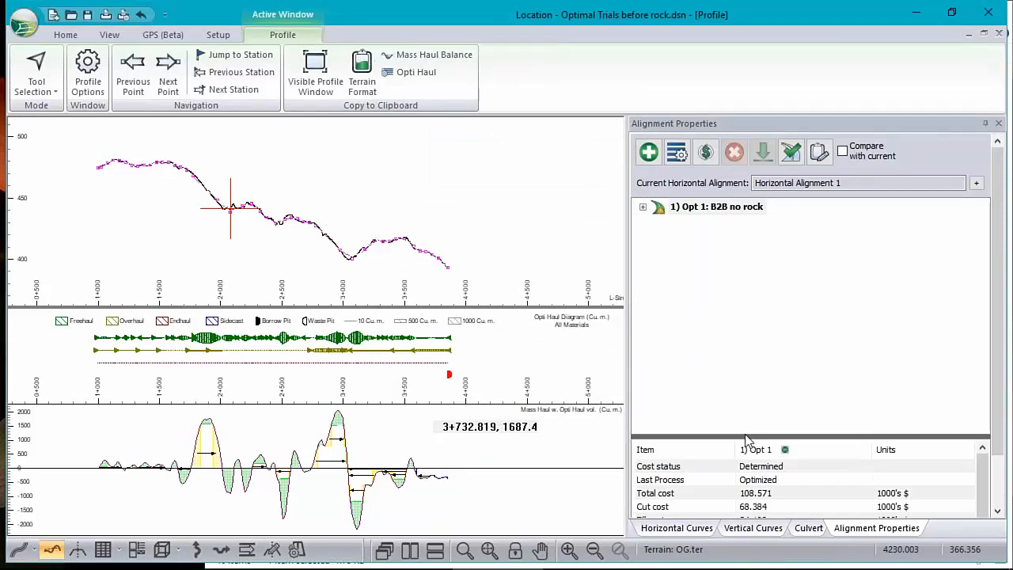
pyautogui.moveTo(745, 434); pyautogui.dragTo(734, 336)
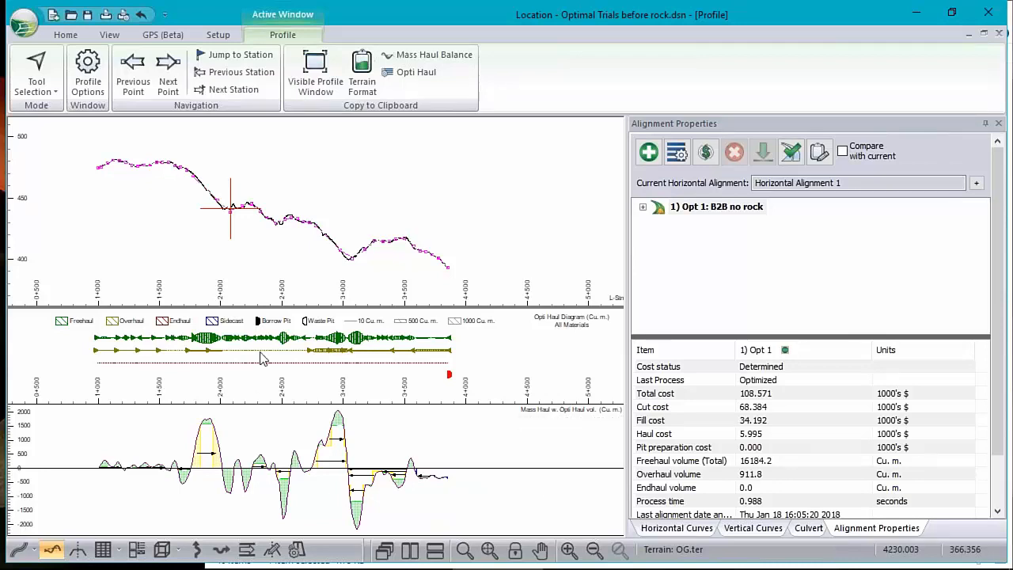
# - Change the sub horizon ground layers from station 2000 to 2700 to OB/0.30/GT/0.30/SR and apply the range assignment
pyautogui.click(219, 34)
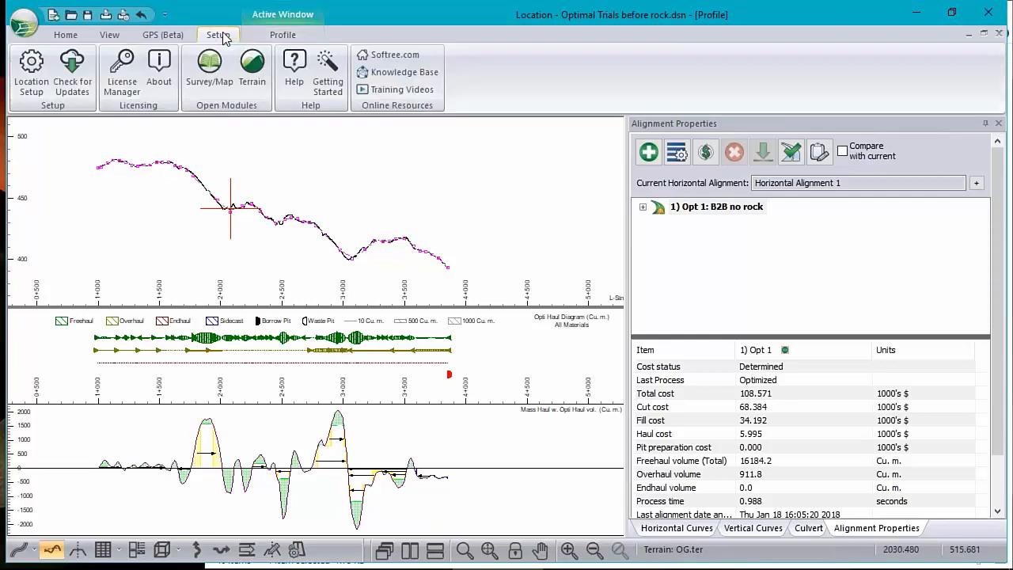
pyautogui.click(62, 37)
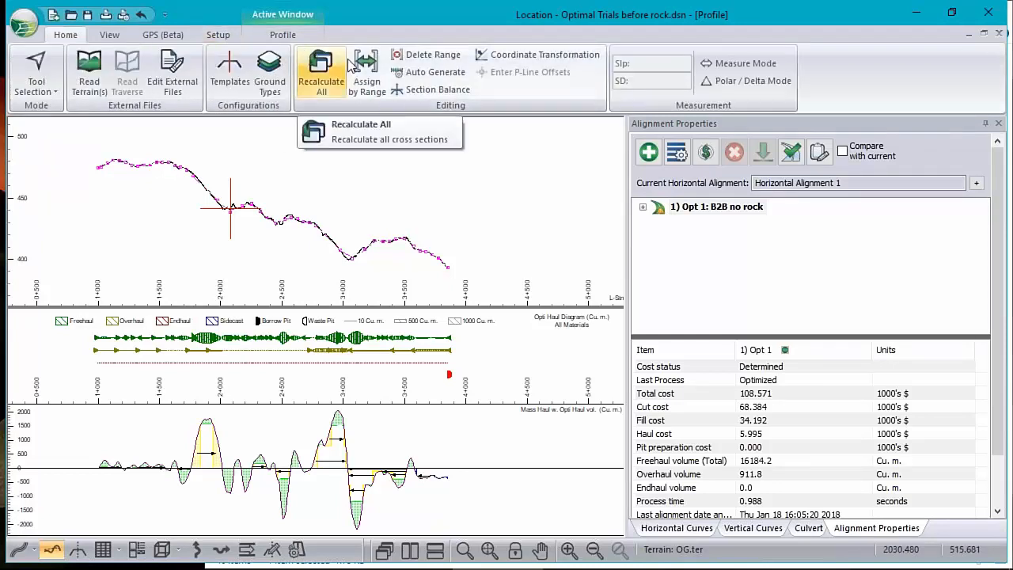
pyautogui.click(369, 78)
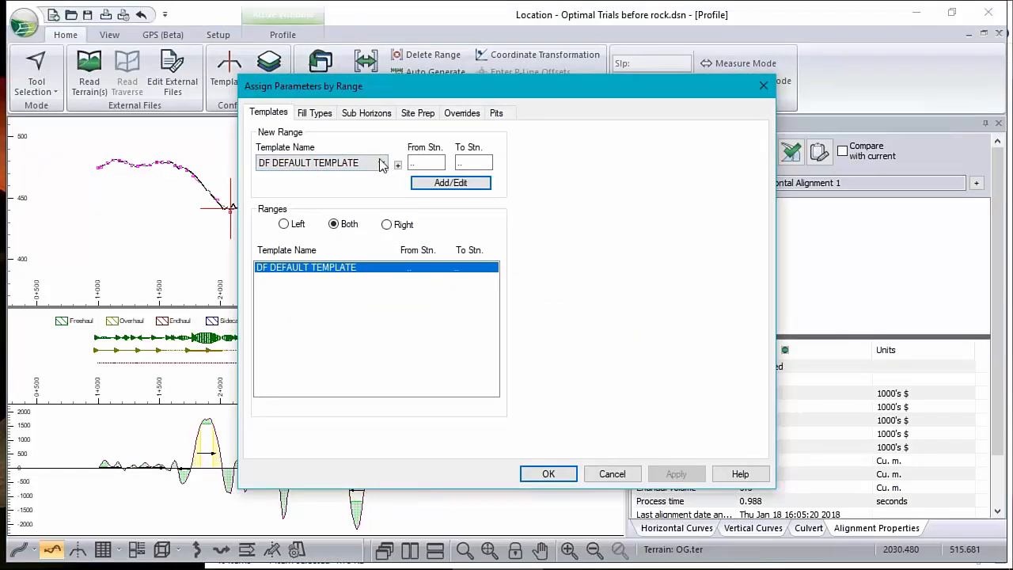
pyautogui.click(365, 113)
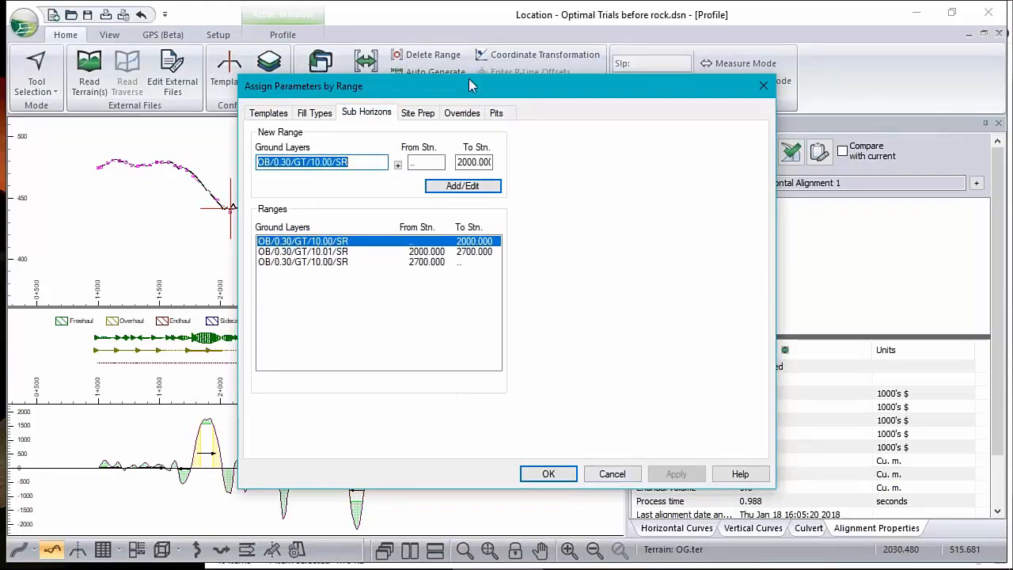
pyautogui.moveTo(463, 99); pyautogui.dragTo(851, 96)
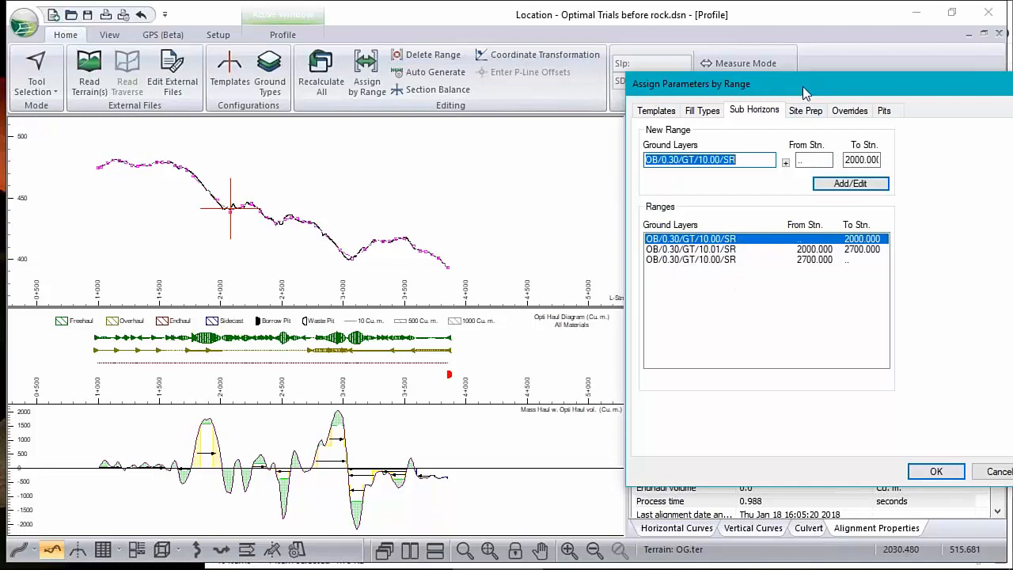
pyautogui.moveTo(803, 84); pyautogui.dragTo(371, 102)
pyautogui.click(262, 269)
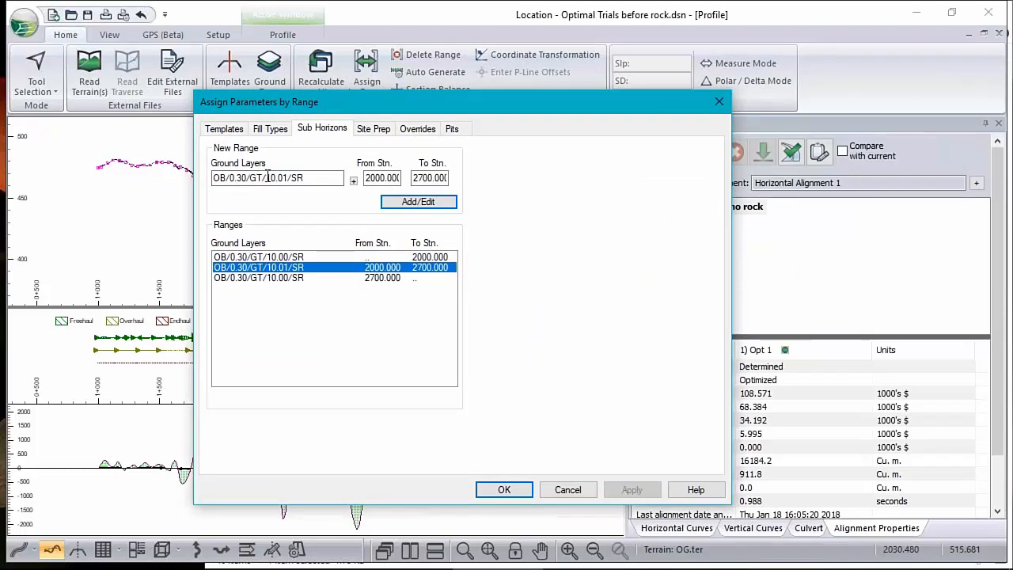
pyautogui.moveTo(265, 177); pyautogui.dragTo(287, 169)
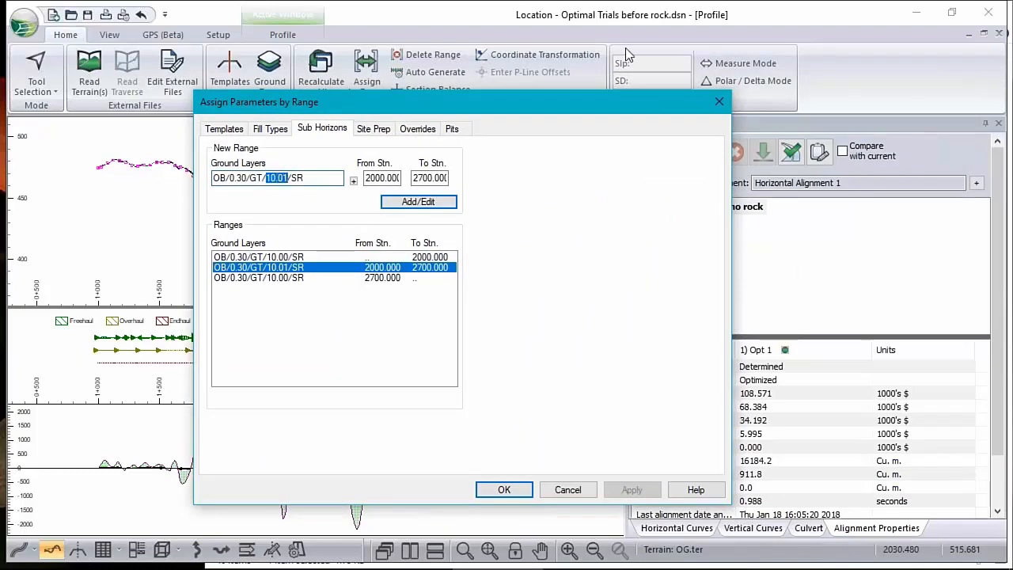
pyautogui.write('.3')
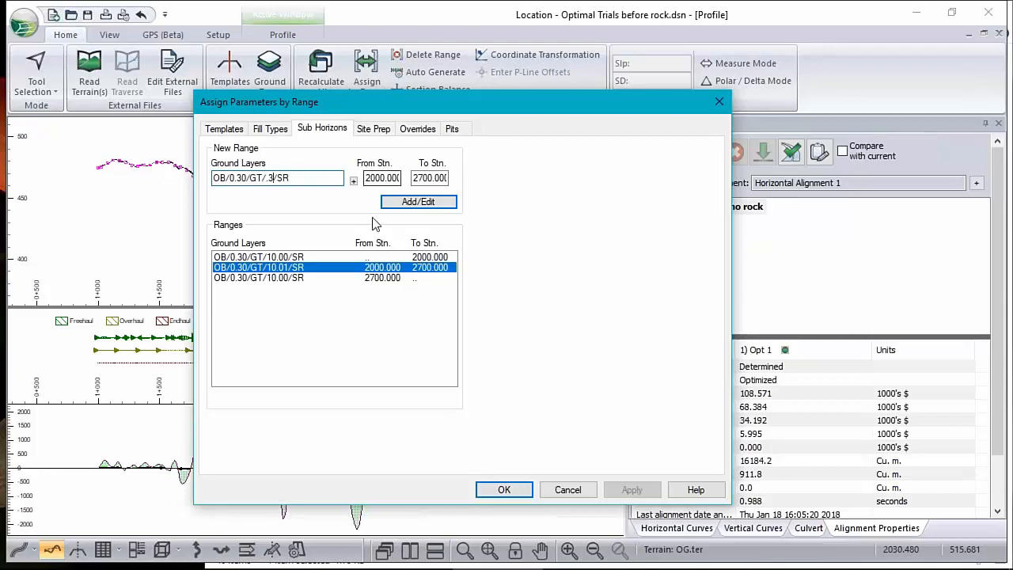
pyautogui.click(419, 200)
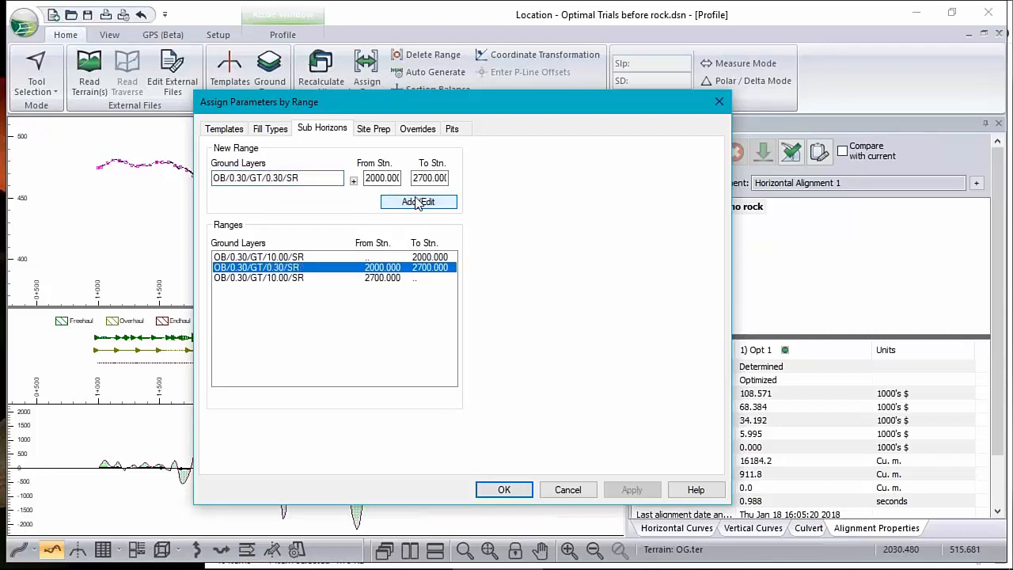
pyautogui.click(506, 489)
pyautogui.click(515, 332)
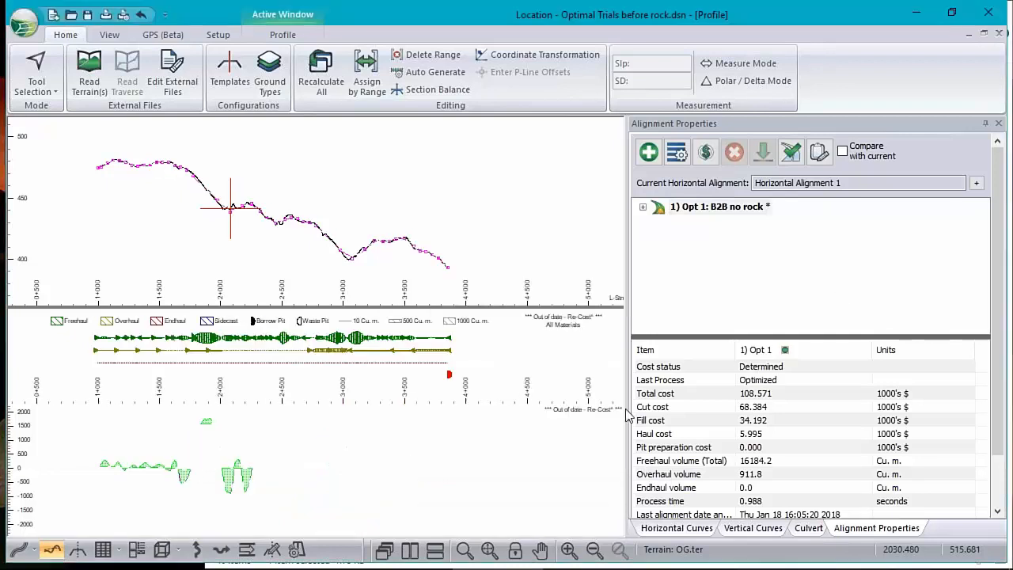
# - Re-cost Opt 1 with the shallower rock layer and examine the updated mass haul curve and pits in the profile
pyautogui.click(705, 152)
pyautogui.click(613, 339)
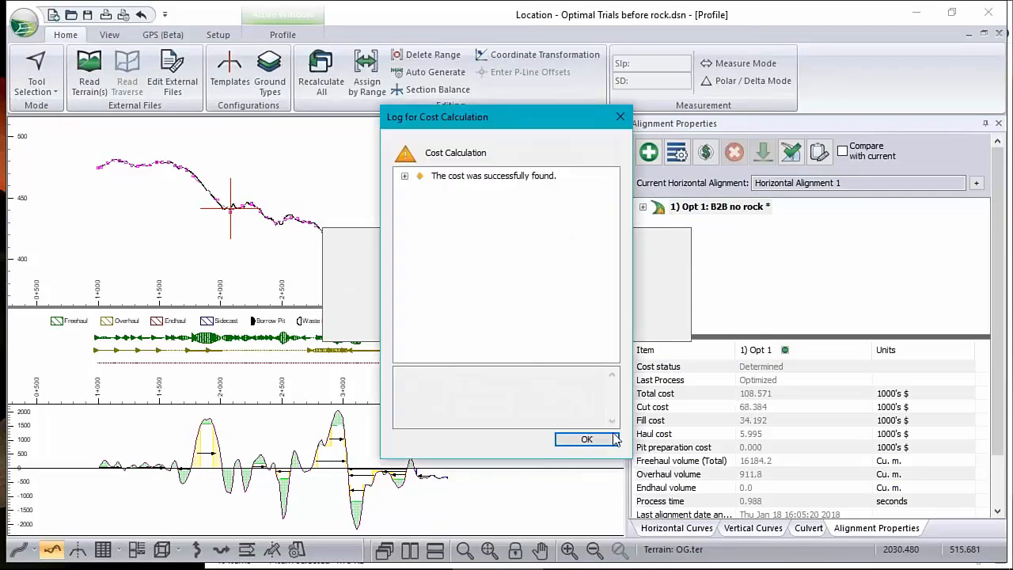
pyautogui.click(586, 440)
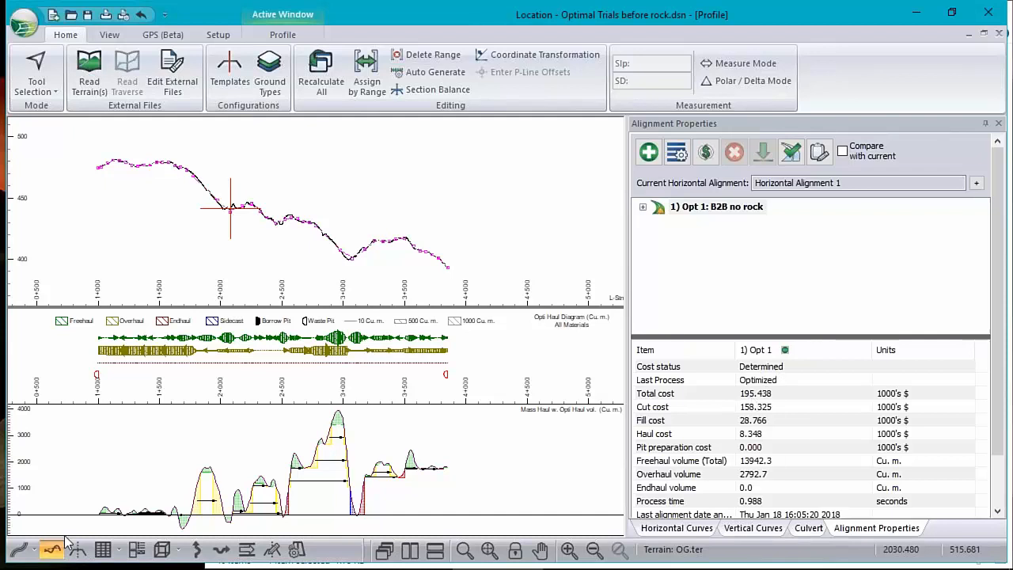
pyautogui.moveTo(457, 479)
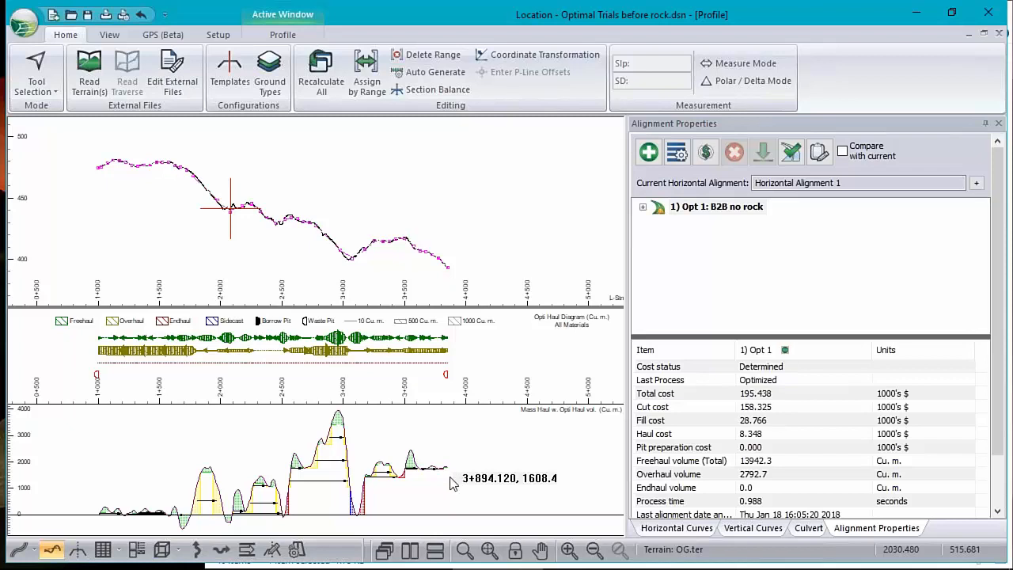
pyautogui.moveTo(99, 382)
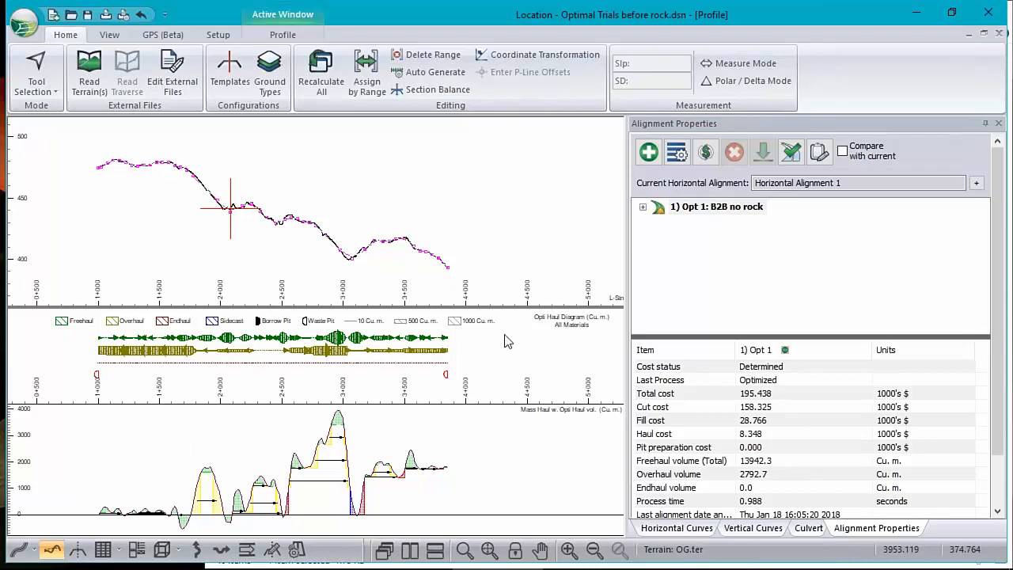
pyautogui.moveTo(123, 357)
# - Open the design Optimal Trials with rock.dsn without saving the changes to the current design
pyautogui.click(29, 12)
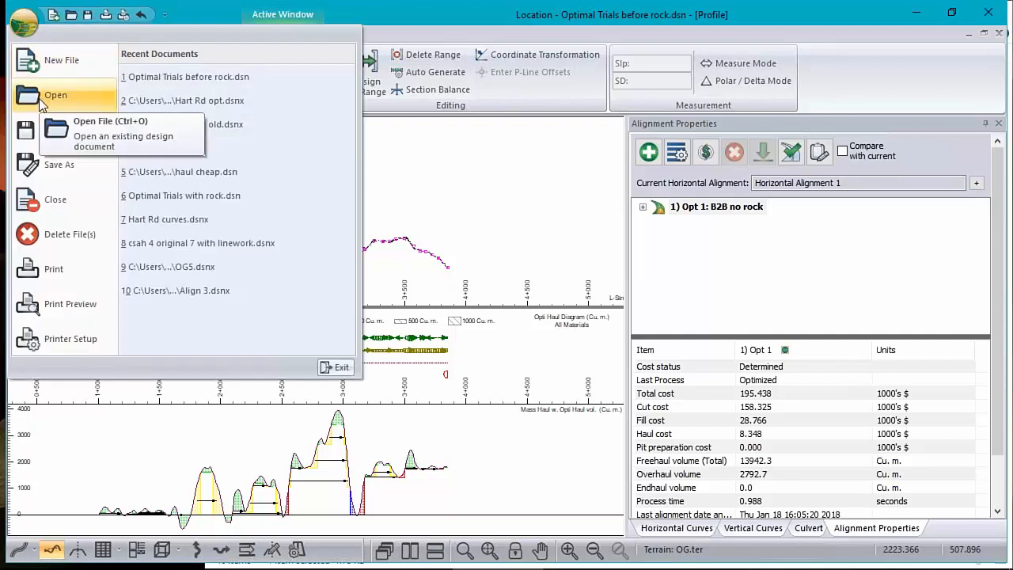
pyautogui.click(47, 95)
pyautogui.click(234, 127)
pyautogui.click(632, 401)
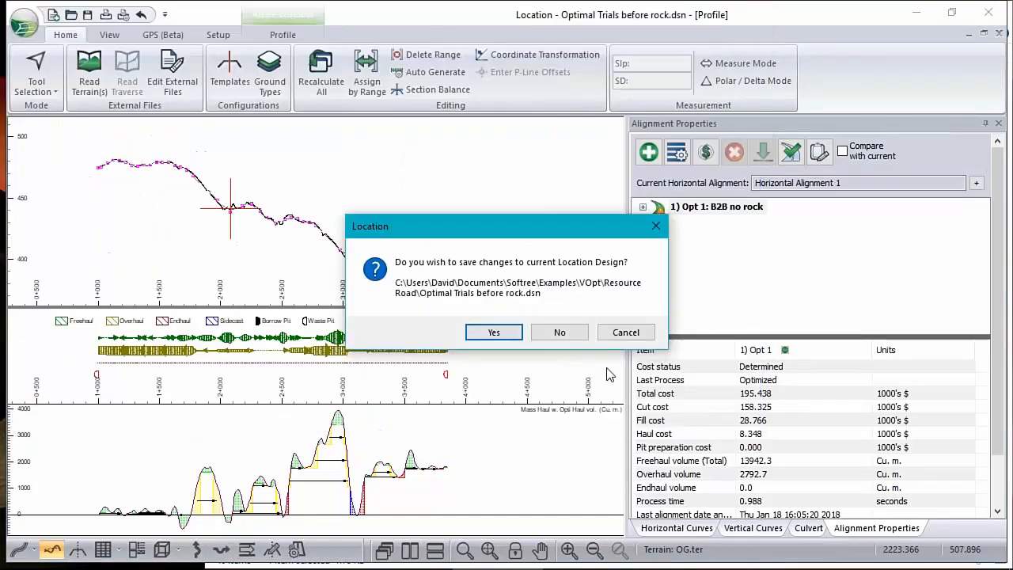
pyautogui.click(559, 334)
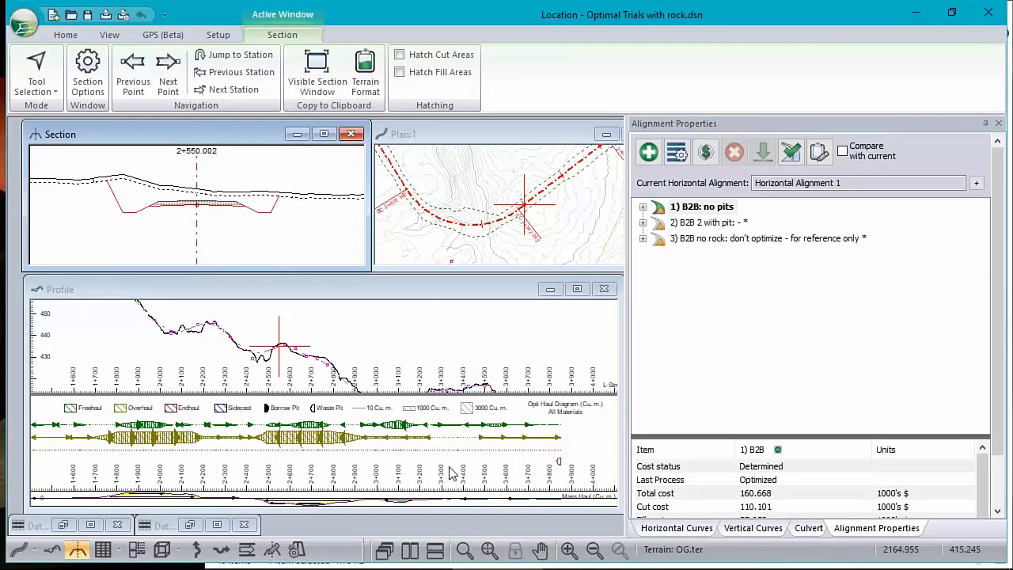
pyautogui.moveTo(450, 473)
pyautogui.click(706, 155)
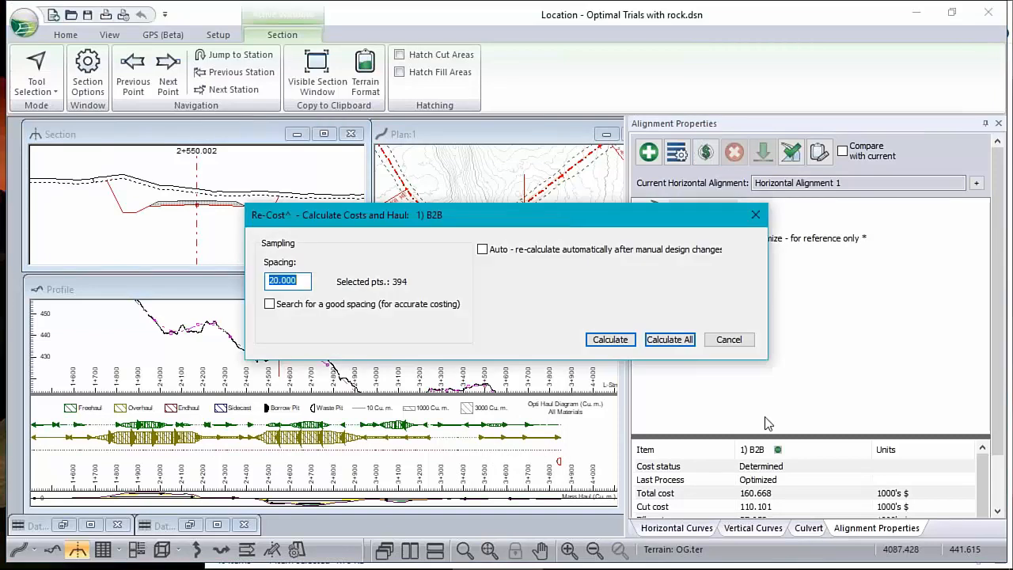
pyautogui.click(728, 339)
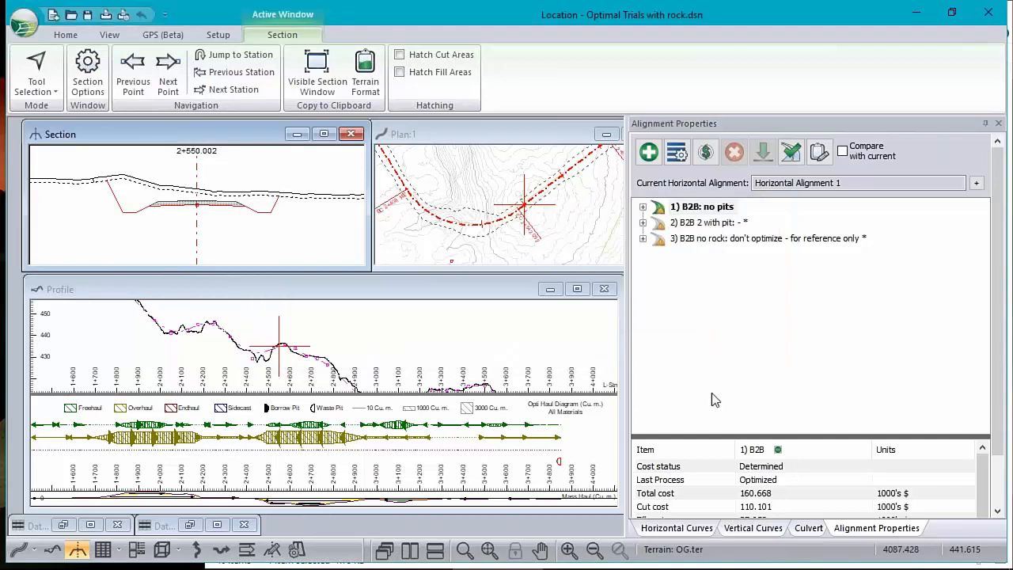
# - Maximize the Profile window, show the haul diagrams from the alignment's start, and highlight the total cost of B2B no pits
pyautogui.click(357, 293)
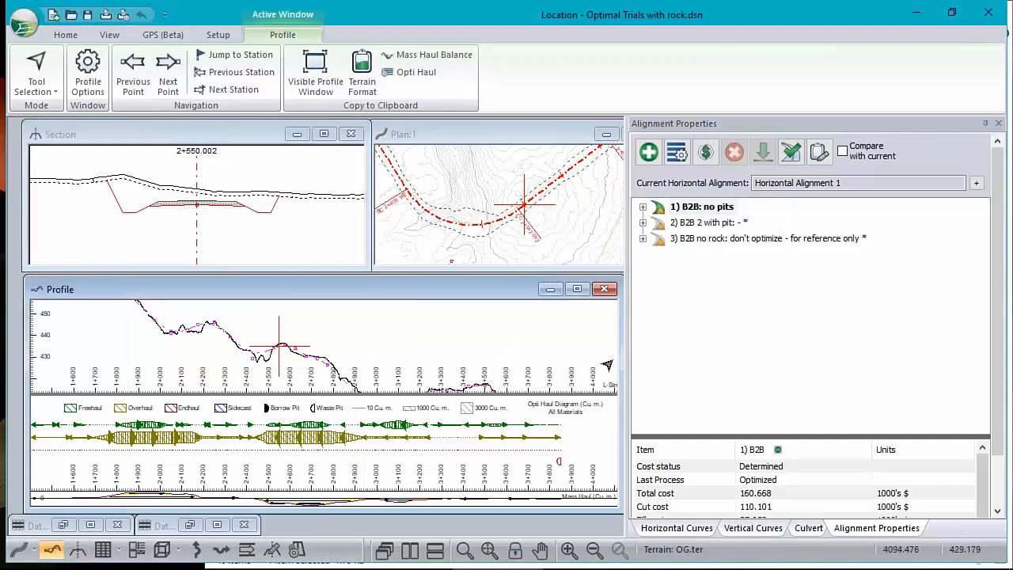
pyautogui.doubleClick(364, 291)
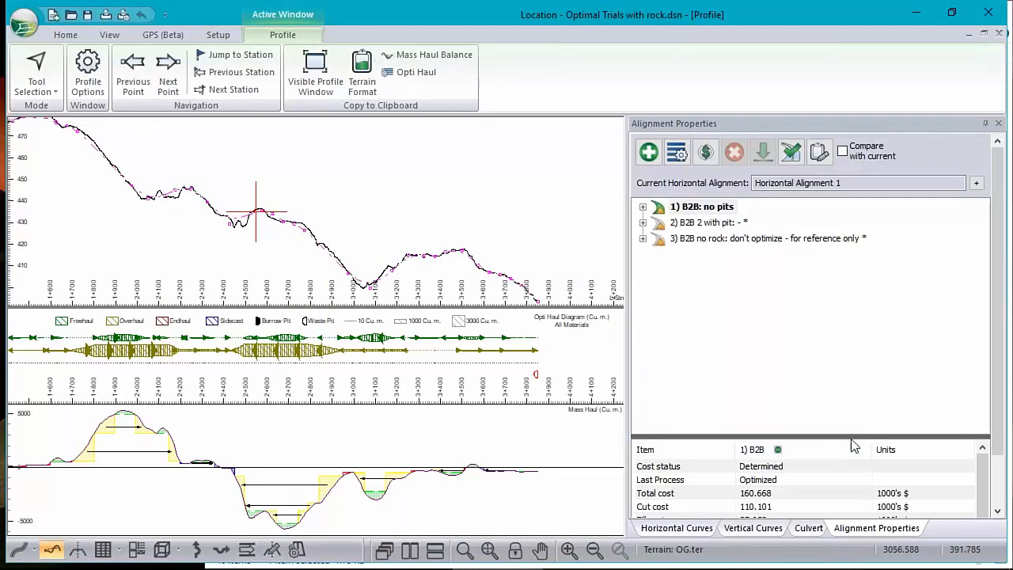
pyautogui.moveTo(211, 225); pyautogui.dragTo(340, 209, button='middle')
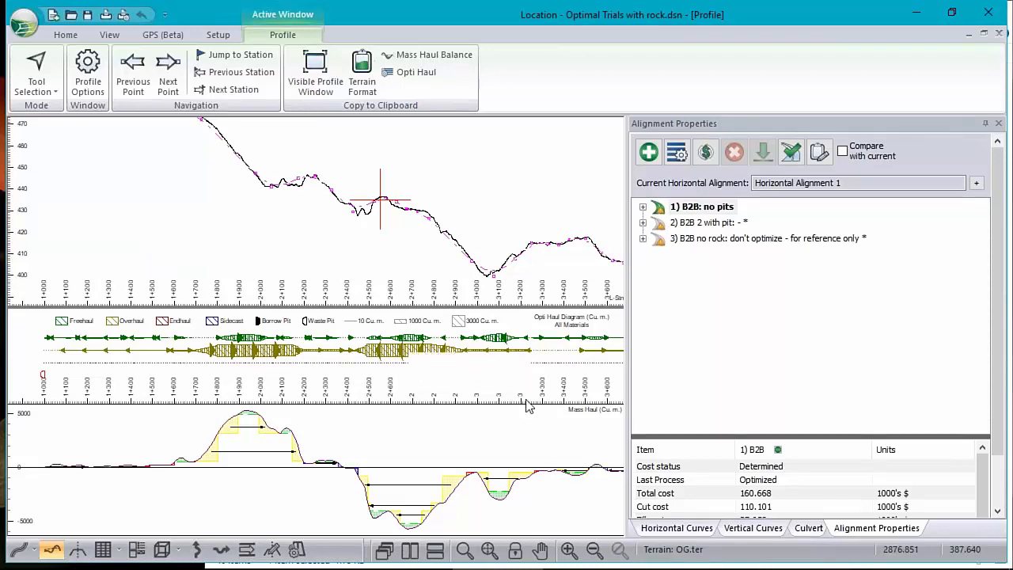
pyautogui.click(761, 496)
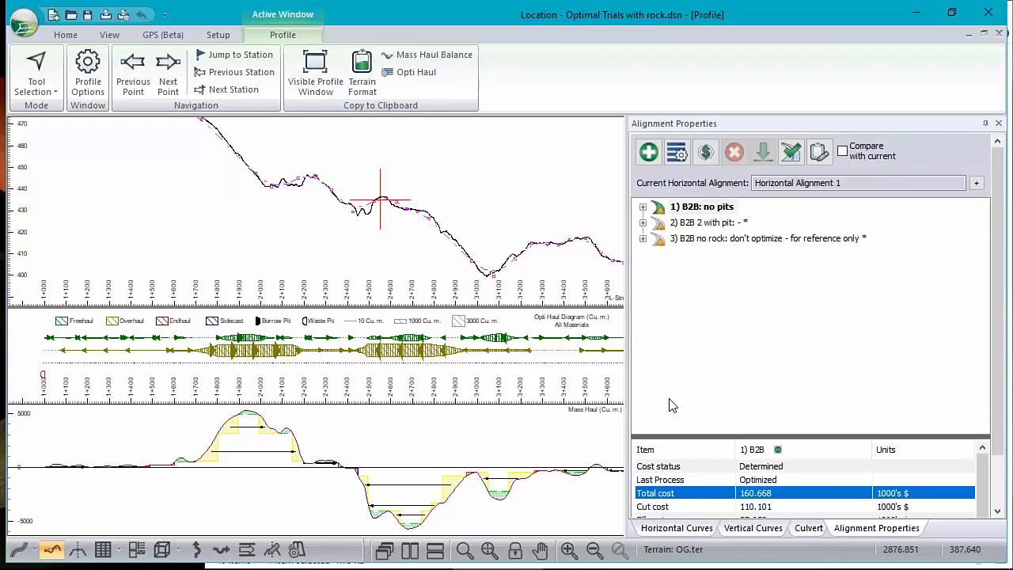
# - Review the subgrade materials and template layers available for mass haul cut, leaving the mass haul graphic options unchanged
pyautogui.moveTo(417, 429)
pyautogui.moveTo(384, 429)
pyautogui.rightClick(334, 438)
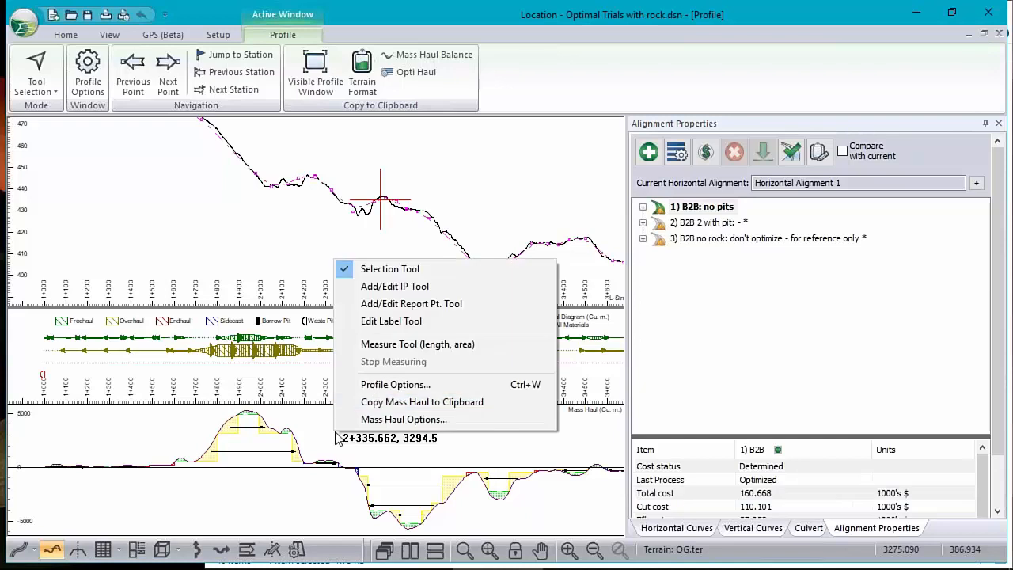
pyautogui.click(404, 420)
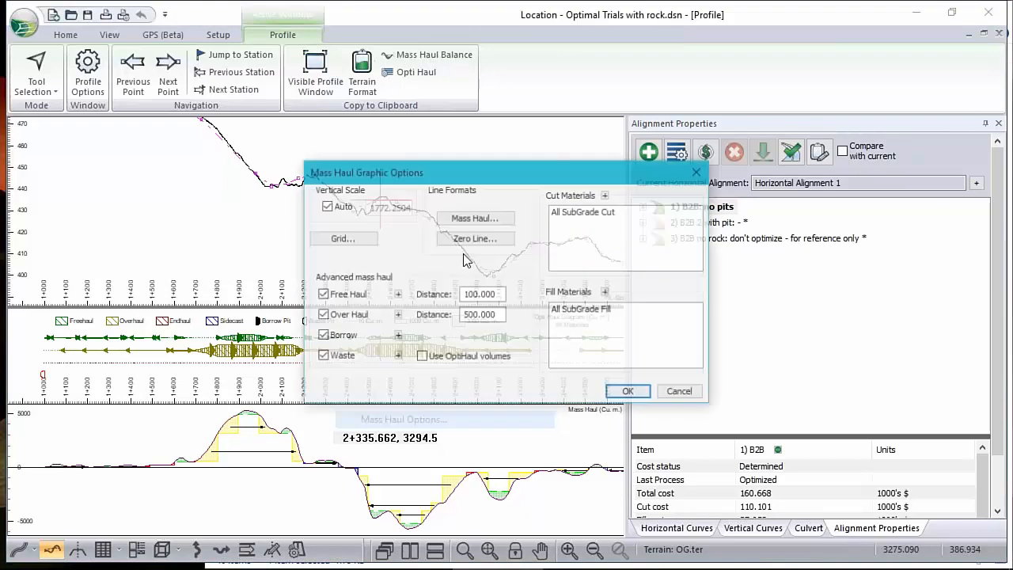
pyautogui.click(607, 194)
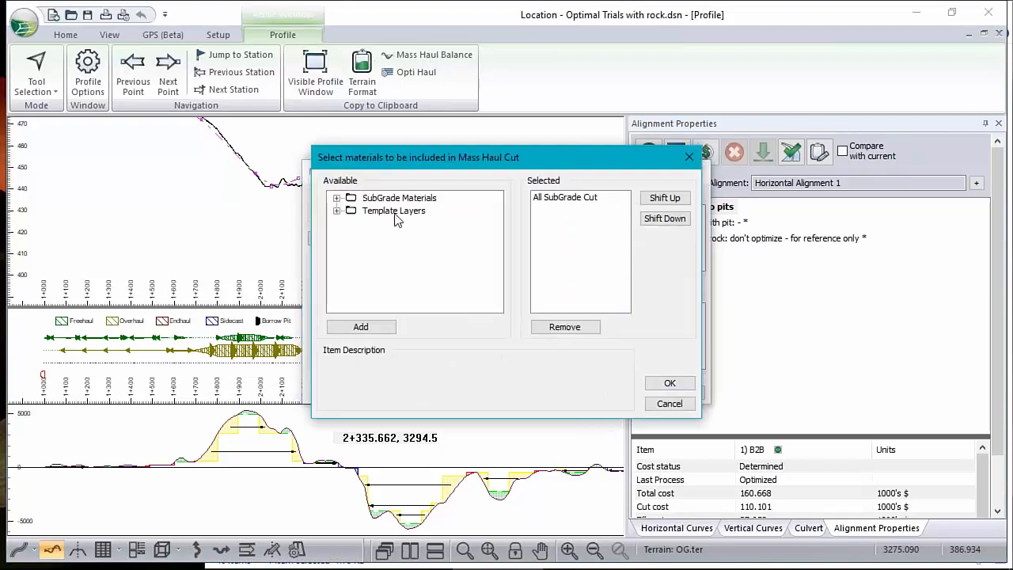
pyautogui.click(336, 198)
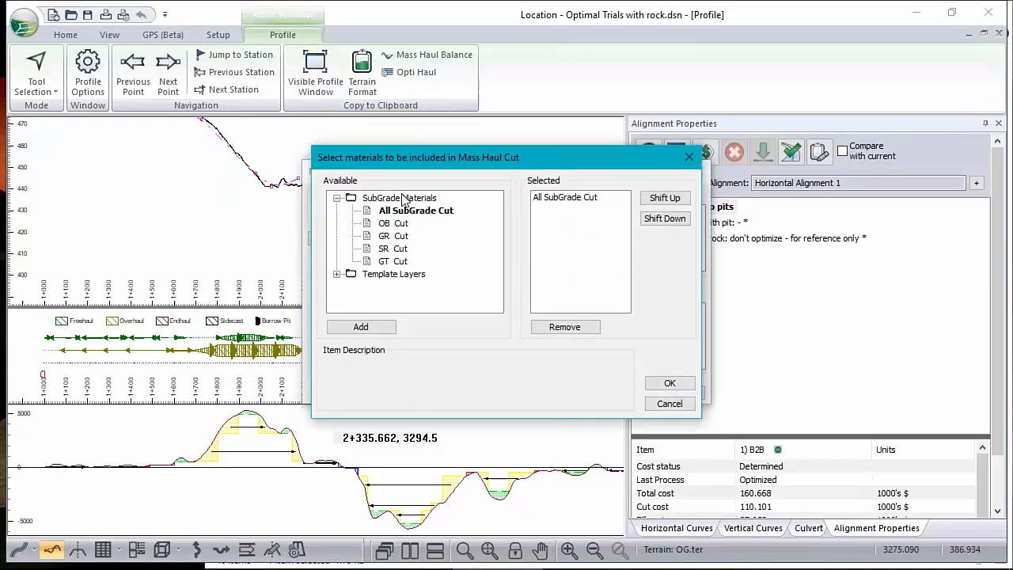
pyautogui.click(337, 273)
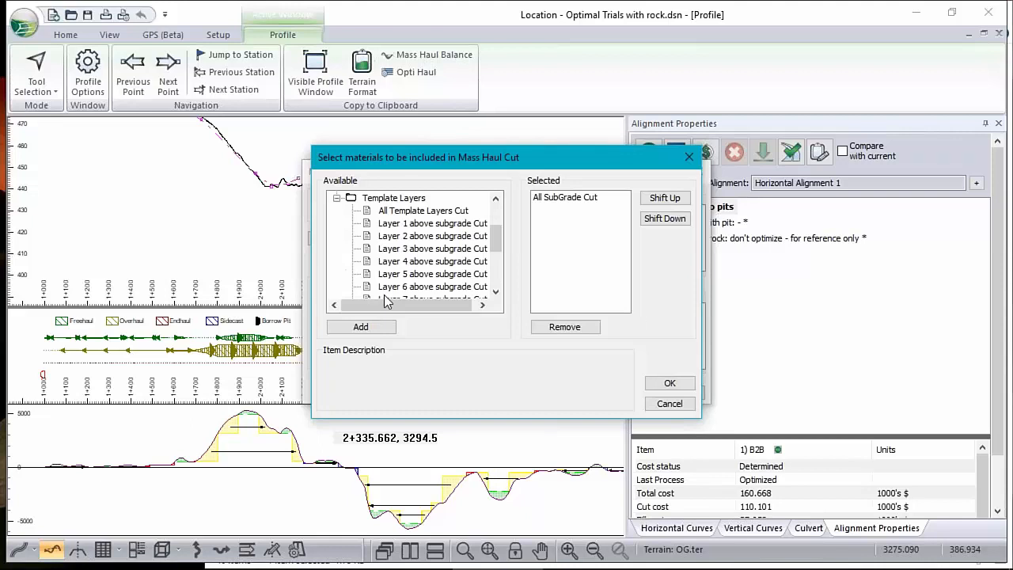
pyautogui.click(669, 403)
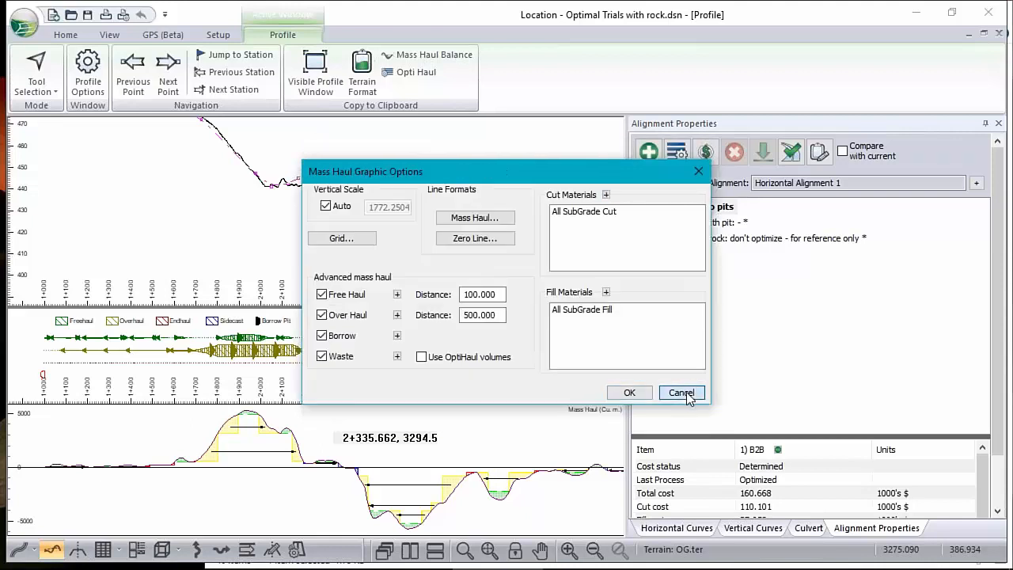
pyautogui.click(682, 394)
# - Show the cross section at station 2+550 and examine the surfacing layer above the subgrade
pyautogui.moveTo(363, 453)
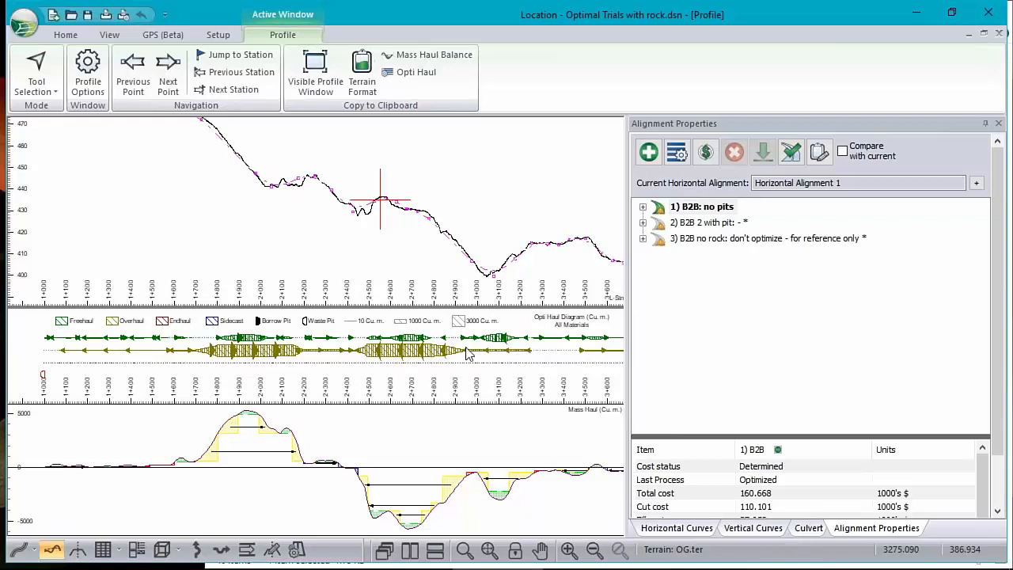
pyautogui.moveTo(466, 353)
pyautogui.moveTo(292, 206)
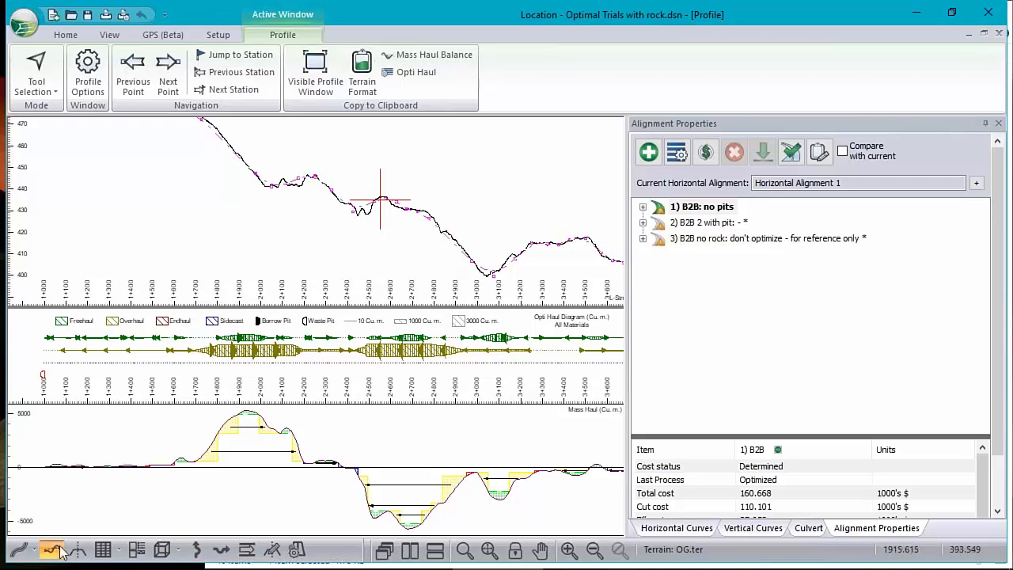
pyautogui.click(82, 554)
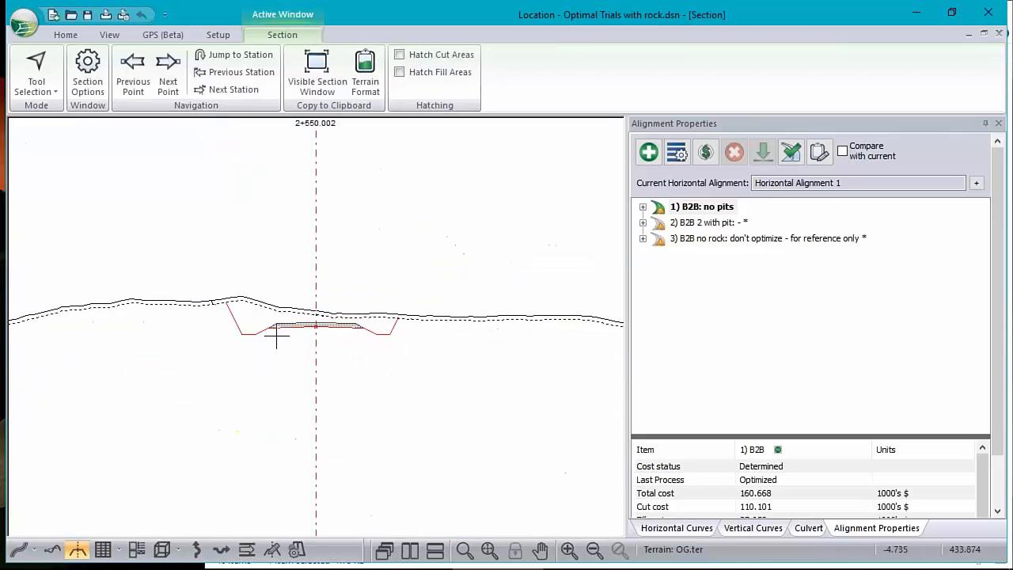
pyautogui.scroll(1, 296, 327)
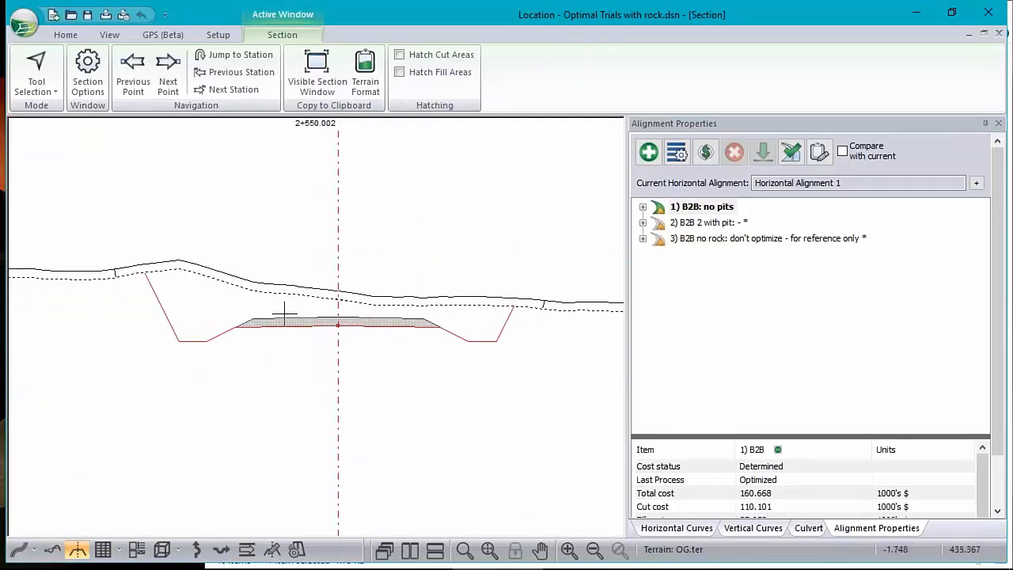
pyautogui.moveTo(281, 323)
# - Review the fill ground types assignable to Layer 1 above subgrade in the template materials, discarding any changes
pyautogui.rightClick(339, 320)
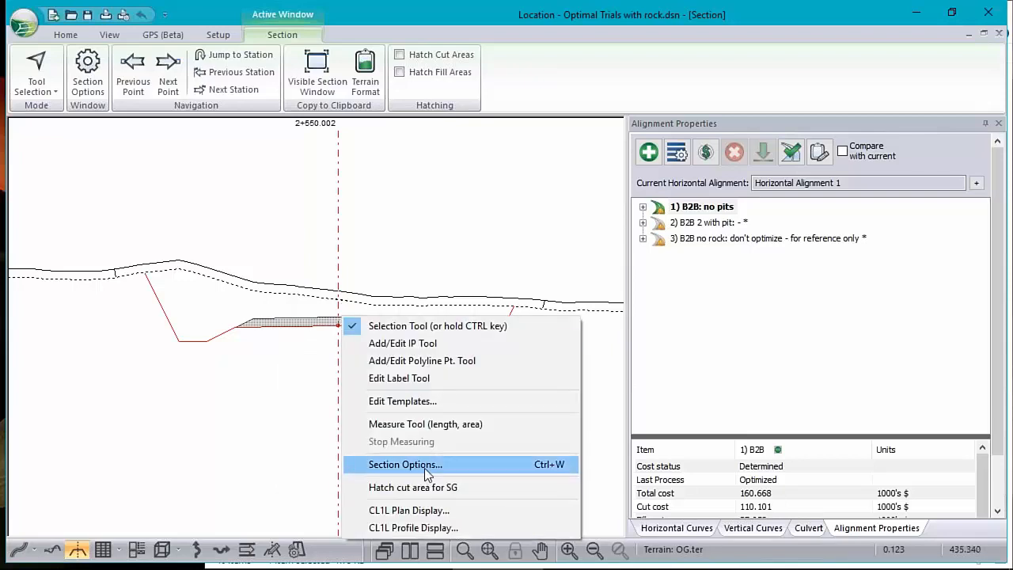
pyautogui.click(416, 401)
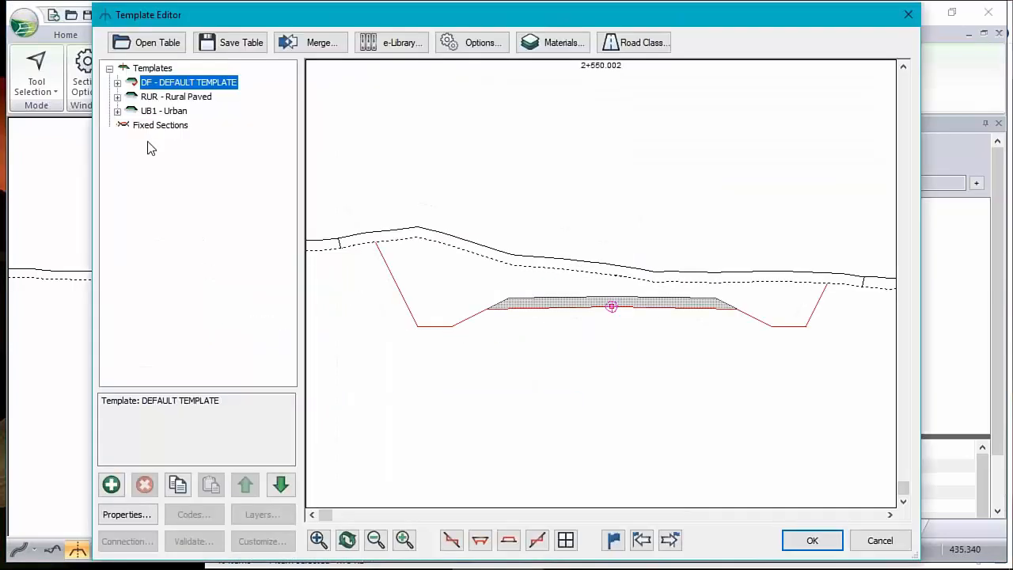
pyautogui.click(558, 42)
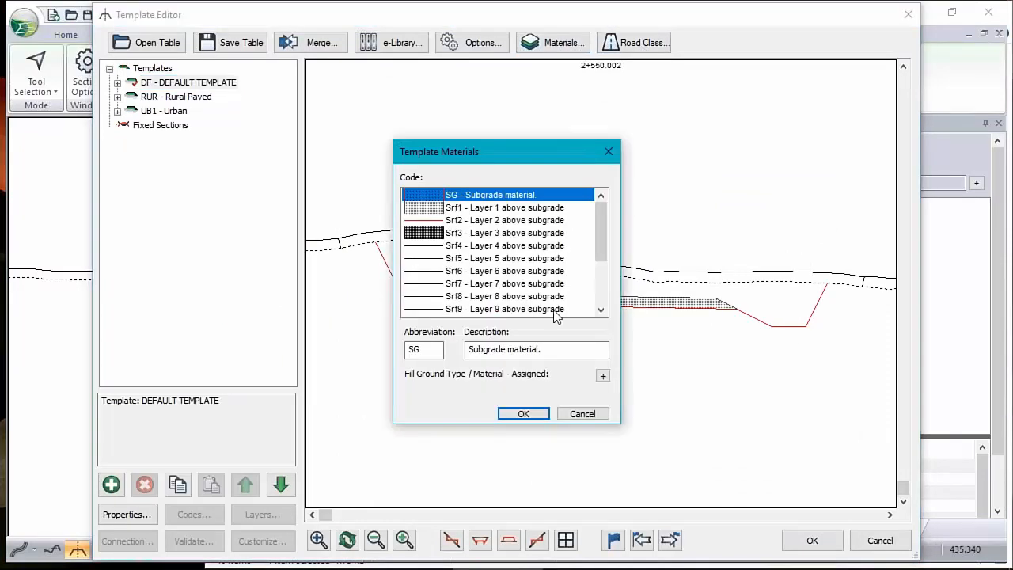
pyautogui.click(472, 209)
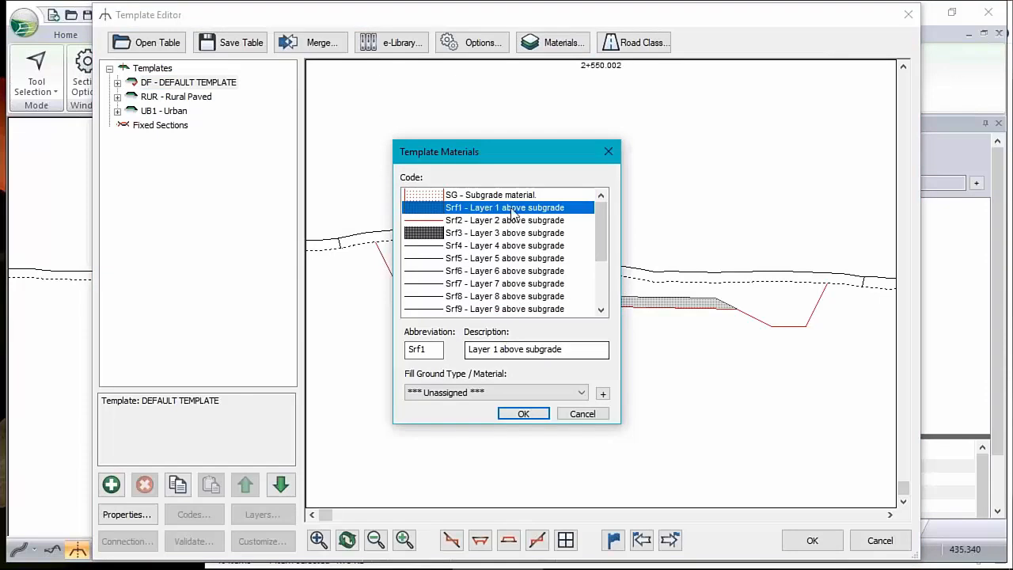
pyautogui.click(582, 394)
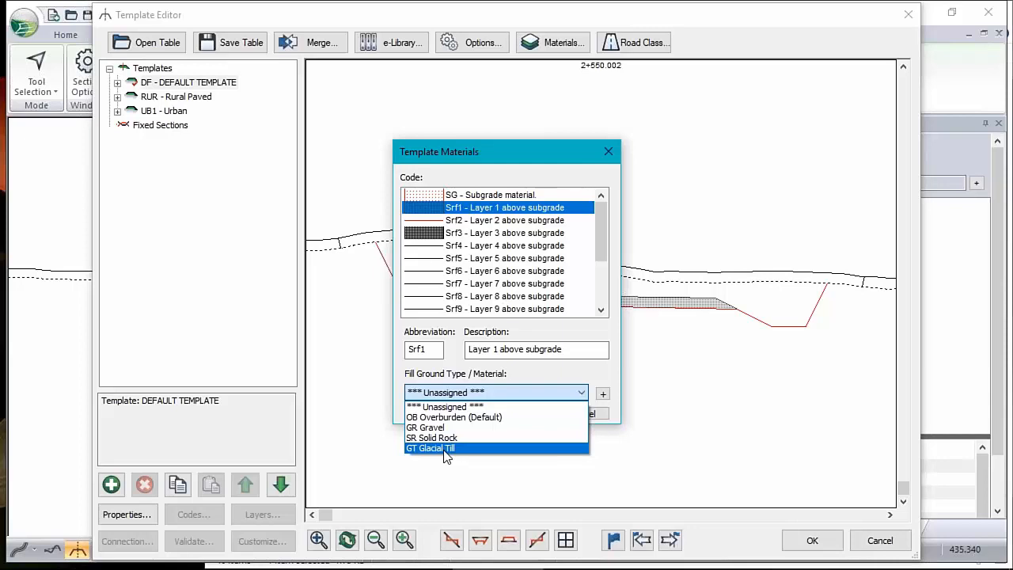
pyautogui.click(604, 409)
pyautogui.click(878, 539)
pyautogui.click(584, 417)
pyautogui.click(879, 540)
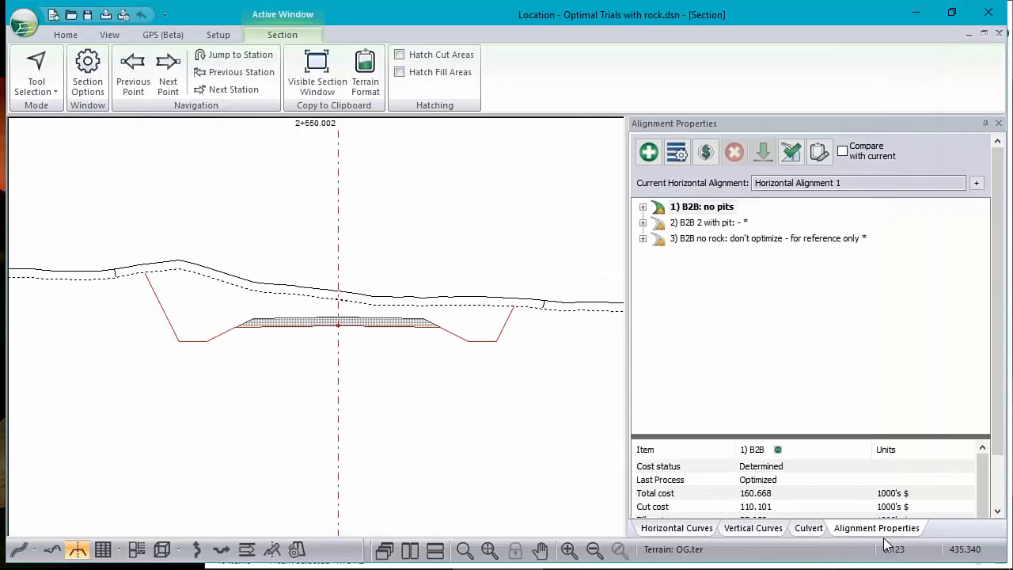
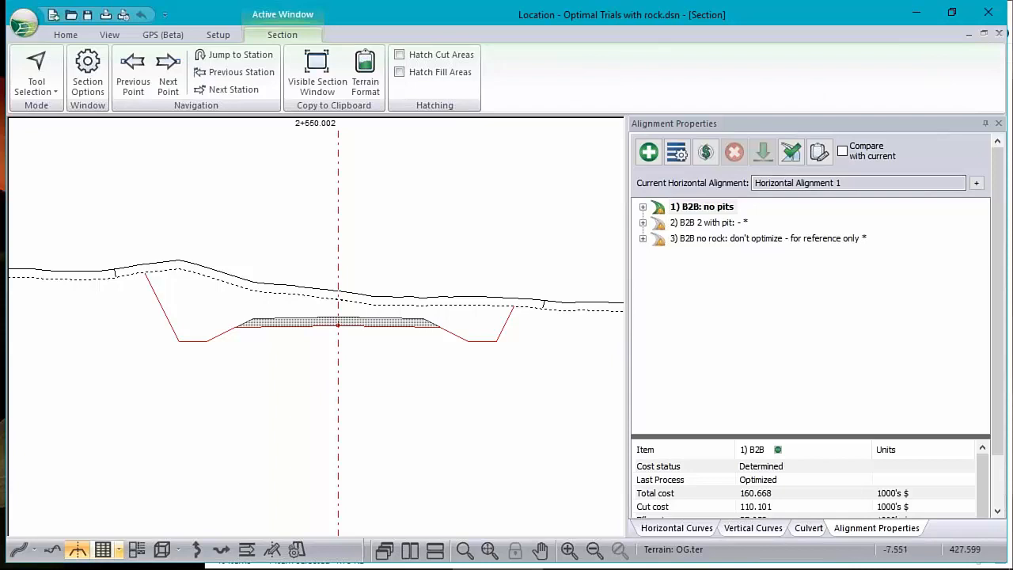
# - Show the whole alignment in the profile and inspect the artificial waste pits at both ends of the Opti Haul diagram
pyautogui.click(52, 549)
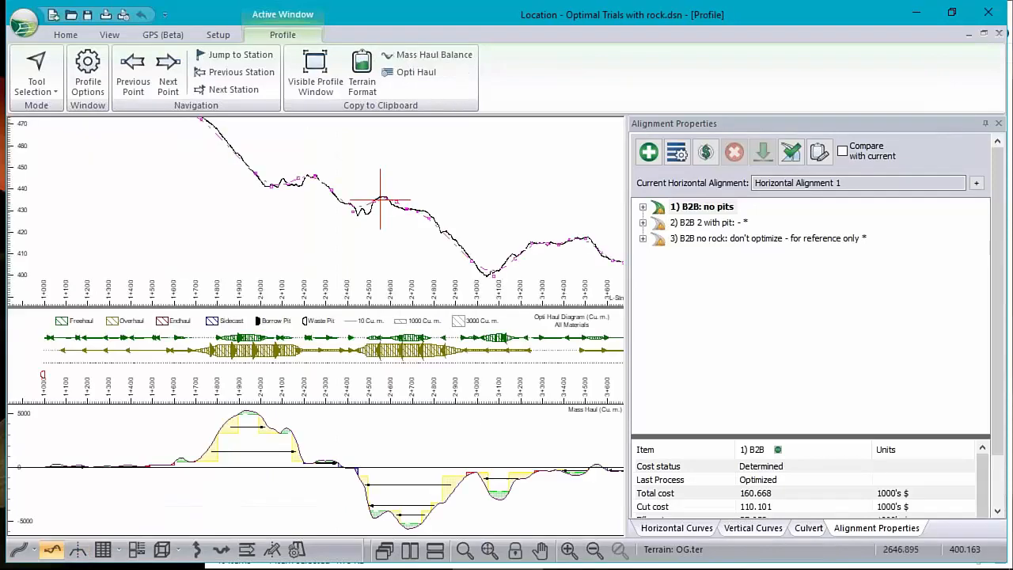
pyautogui.scroll(-5, 355, 242)
pyautogui.moveTo(388, 229); pyautogui.dragTo(367, 201, button='middle')
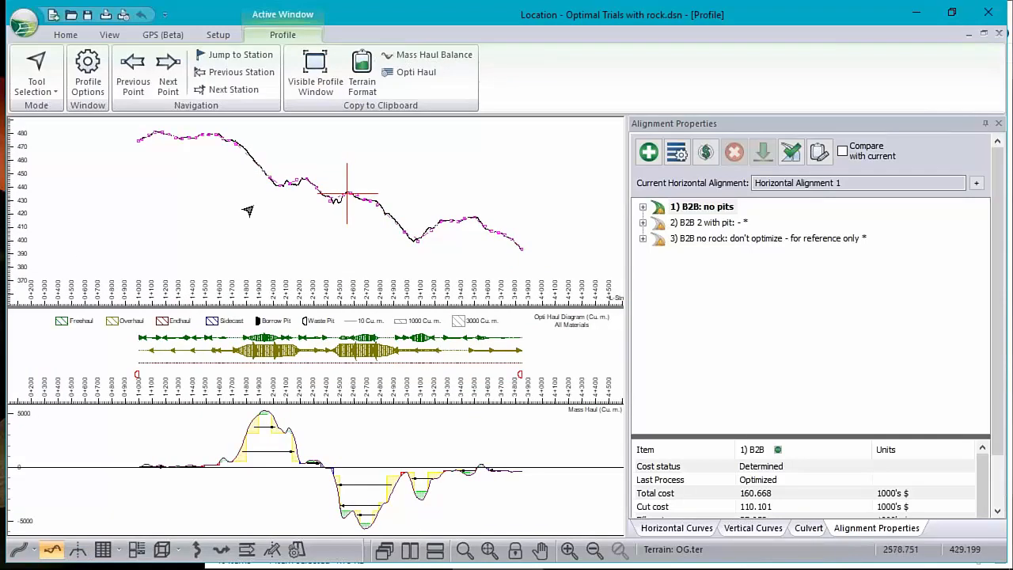
pyautogui.moveTo(522, 250)
pyautogui.moveTo(352, 202)
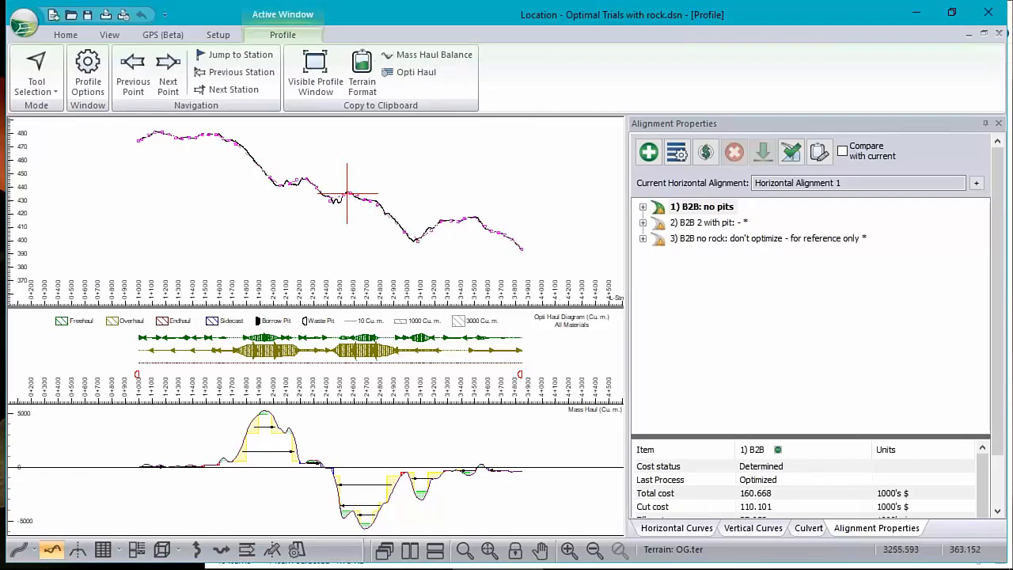
pyautogui.moveTo(522, 382)
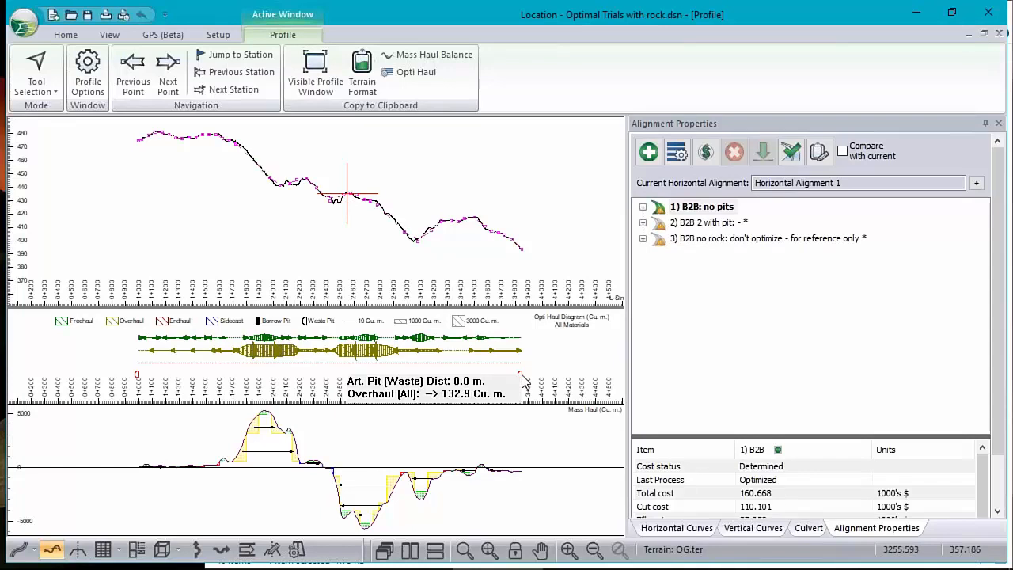
pyautogui.moveTo(156, 374)
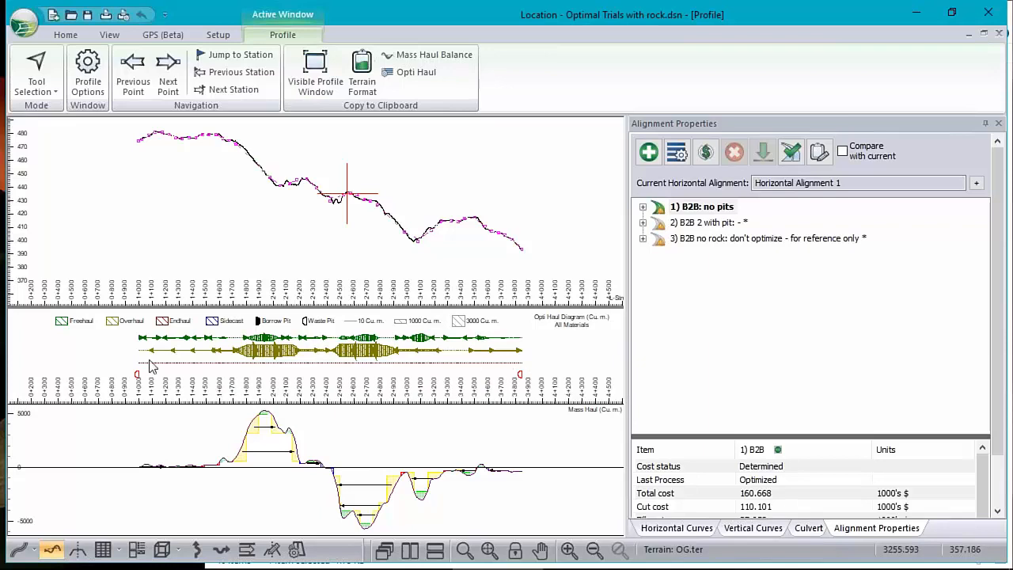
pyautogui.moveTo(448, 367)
# - Activate the sidecast constraint for B2B with a linear sidecast of 5 Cu. m./m. over the full station range
pyautogui.click(678, 154)
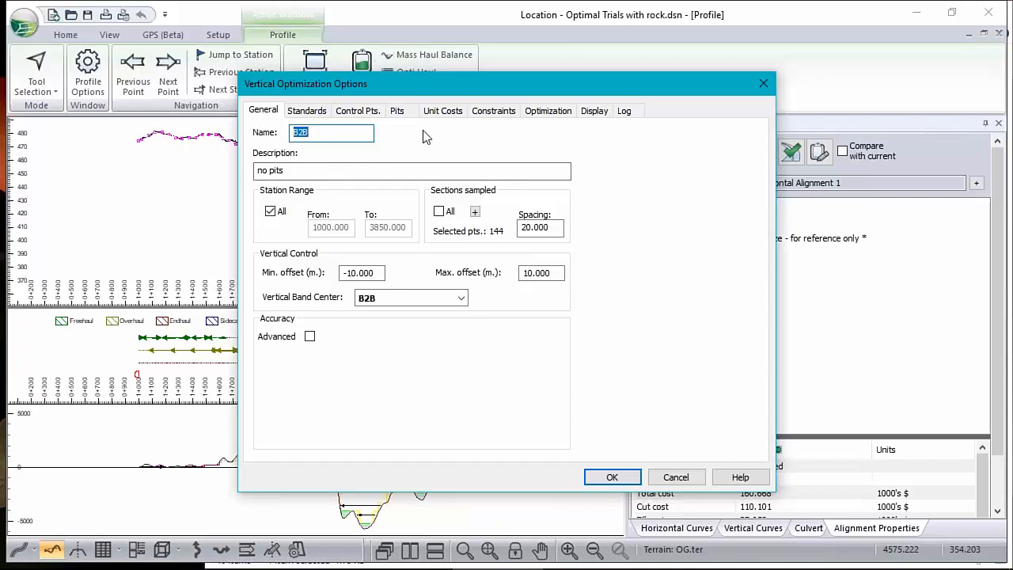
pyautogui.click(503, 113)
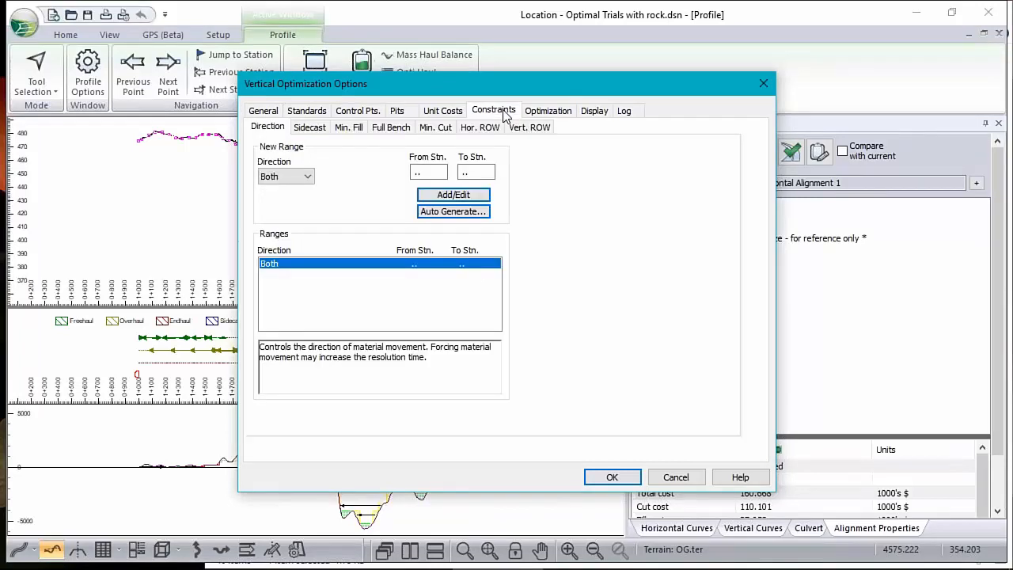
pyautogui.moveTo(518, 83); pyautogui.dragTo(403, 238)
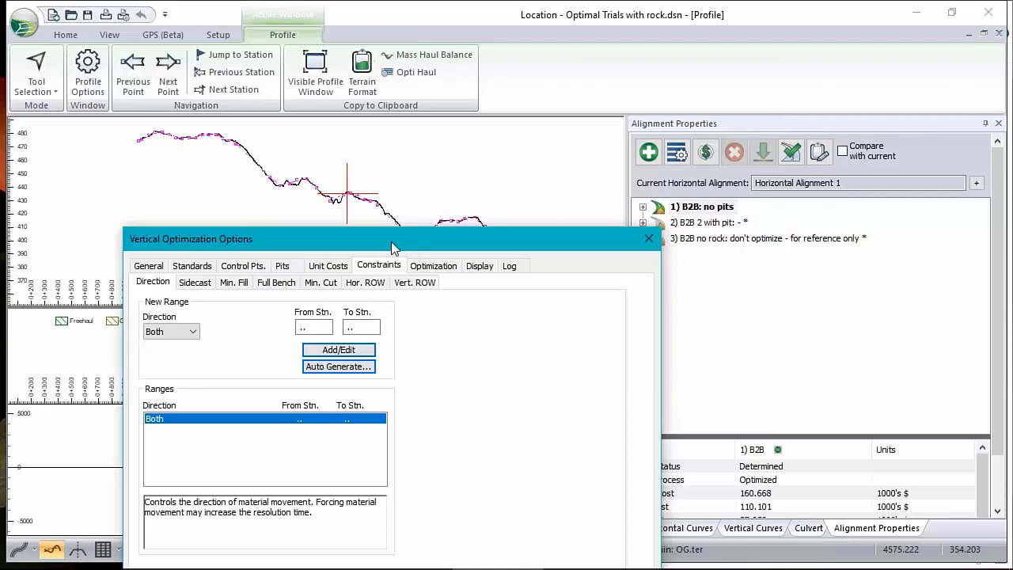
pyautogui.moveTo(405, 235); pyautogui.dragTo(652, 139)
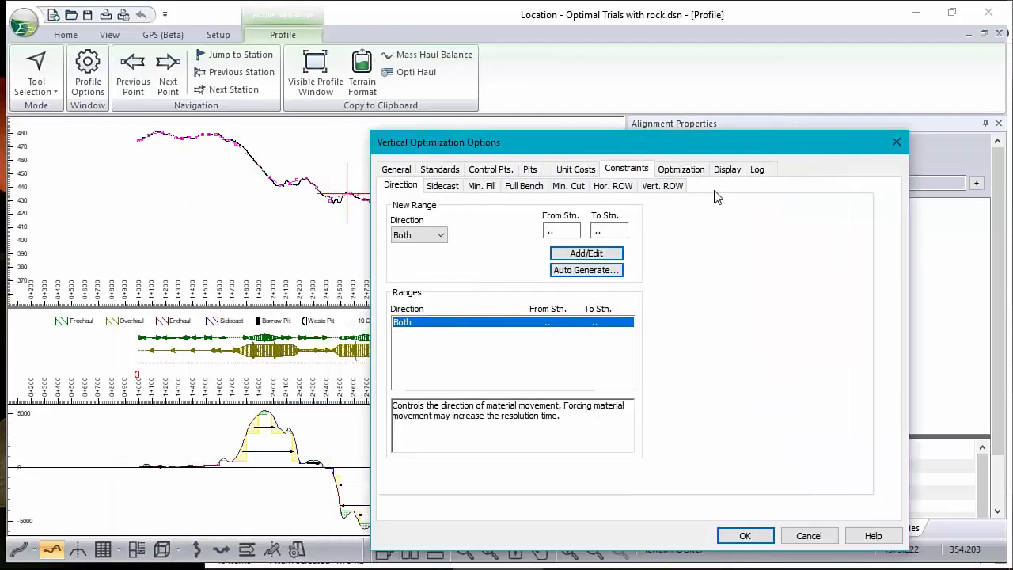
pyautogui.click(446, 186)
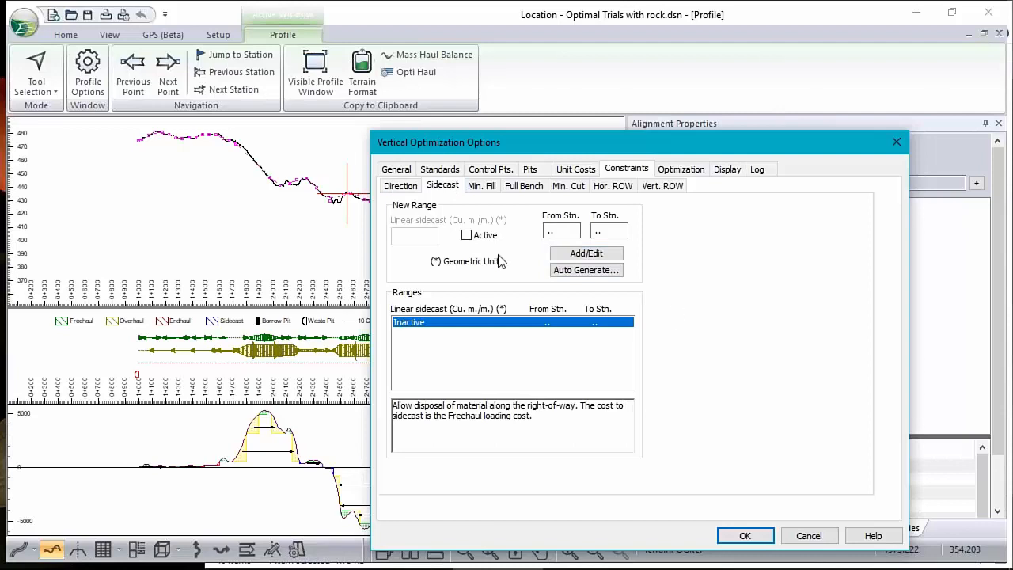
pyautogui.click(466, 235)
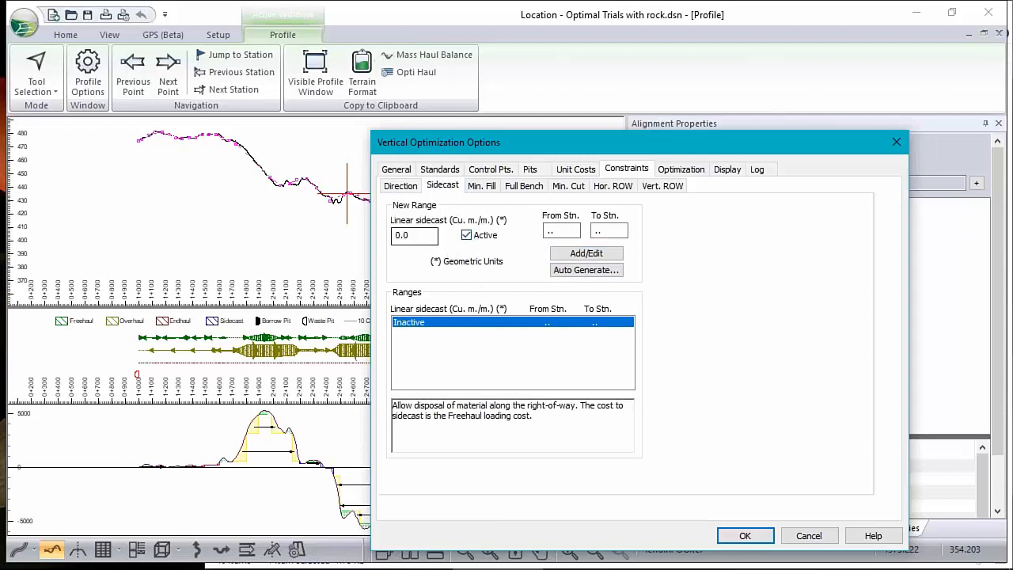
pyautogui.moveTo(420, 235); pyautogui.dragTo(294, 238)
pyautogui.write('5')
pyautogui.click(613, 254)
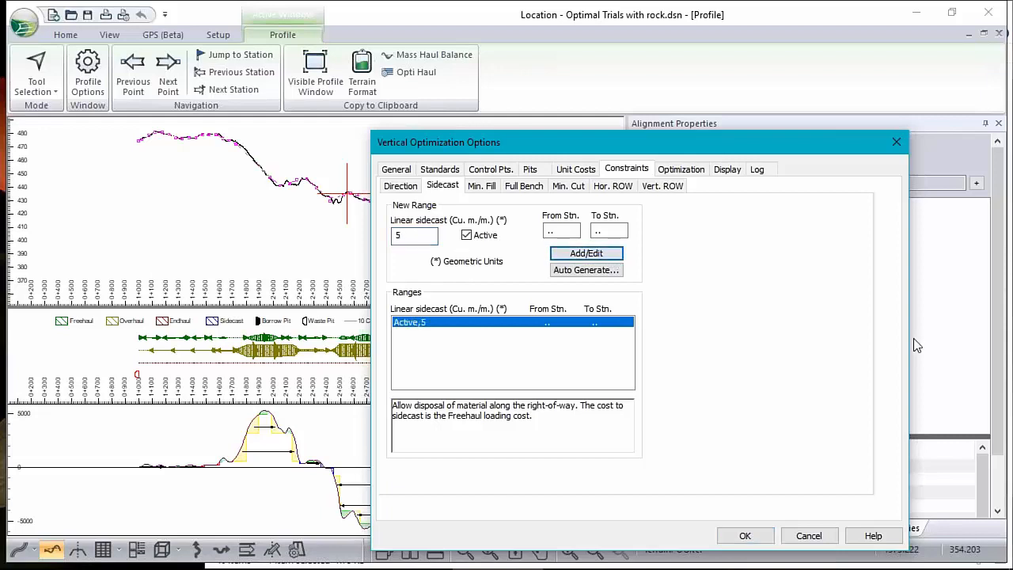
# - Auto-generate the sidecast station ranges with a 55% maximum side slope and an assigned value of 5 Cu. m./m., then review each range
pyautogui.click(594, 276)
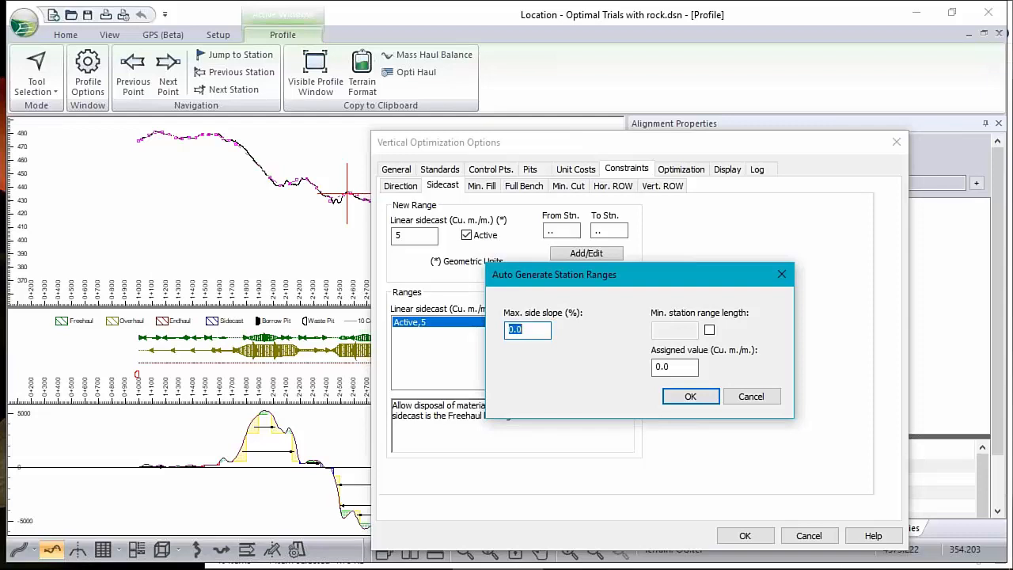
pyautogui.write('65')
pyautogui.moveTo(522, 330); pyautogui.dragTo(468, 334)
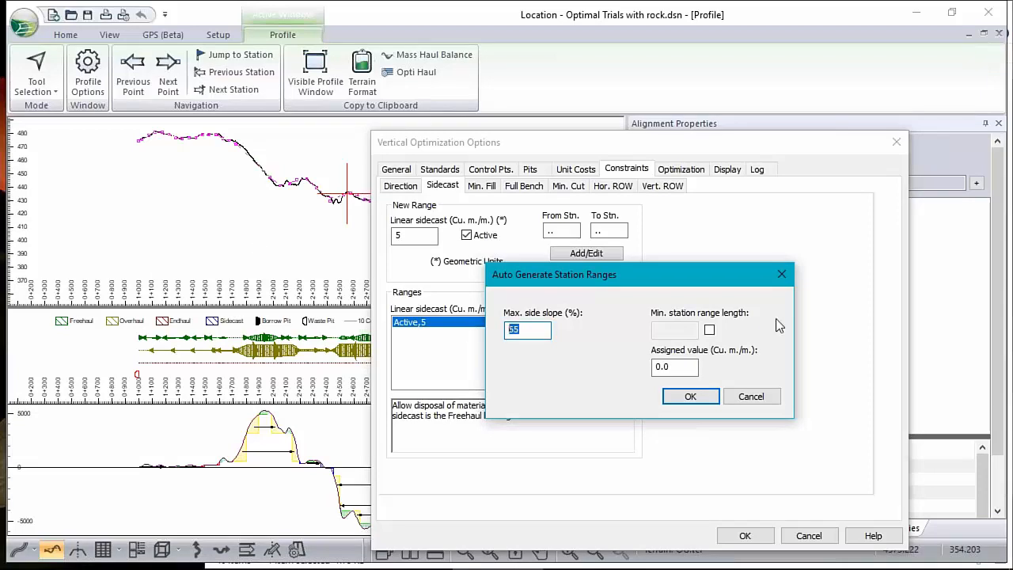
pyautogui.write('5')
pyautogui.click(692, 399)
pyautogui.write('5')
pyautogui.click(699, 402)
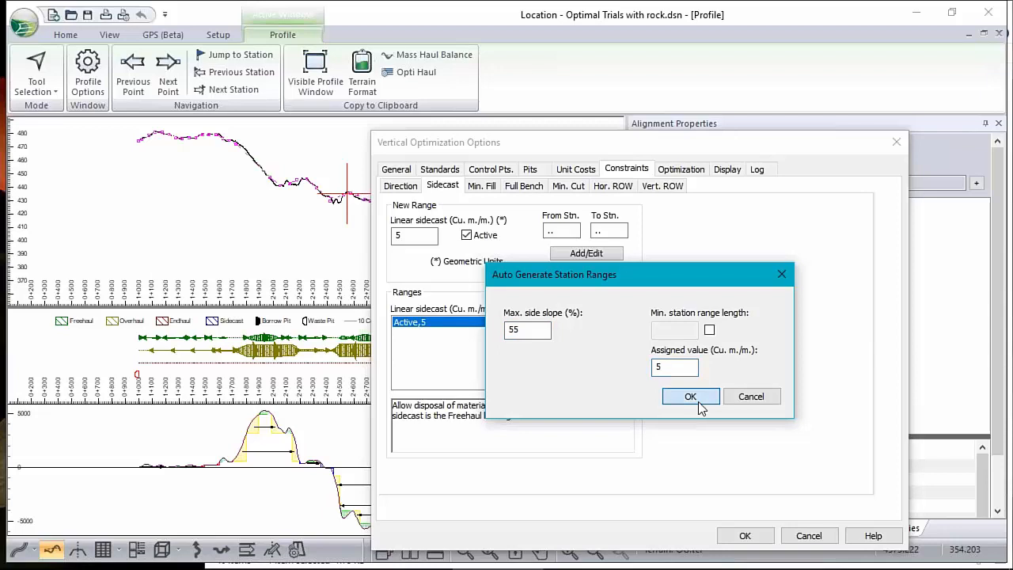
pyautogui.click(474, 332)
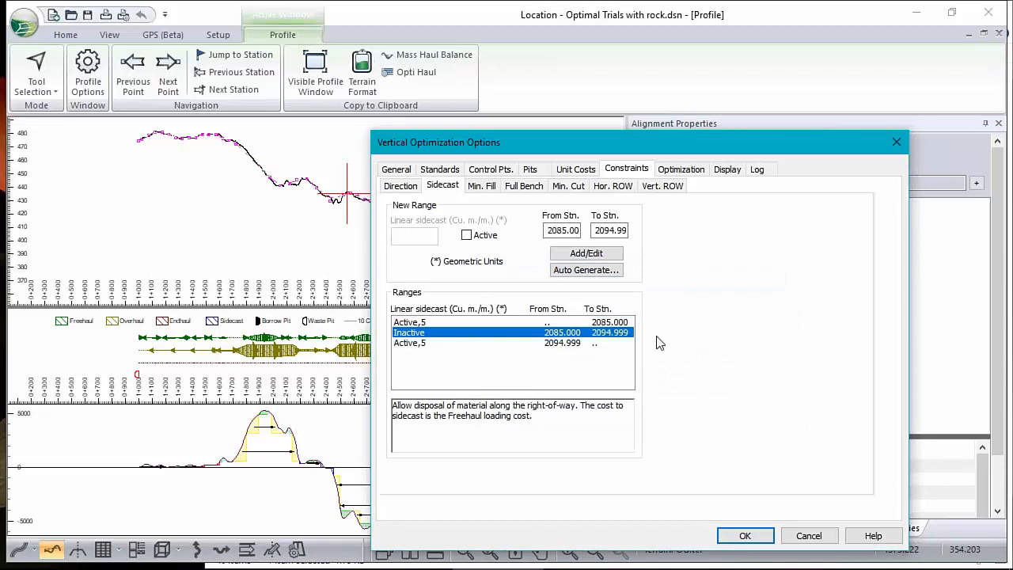
pyautogui.click(407, 320)
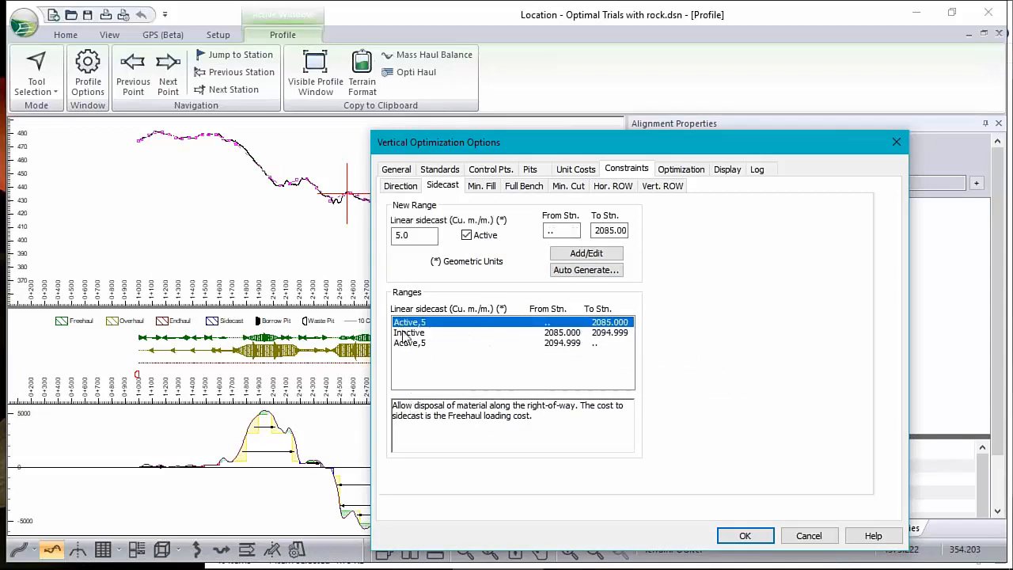
pyautogui.click(407, 344)
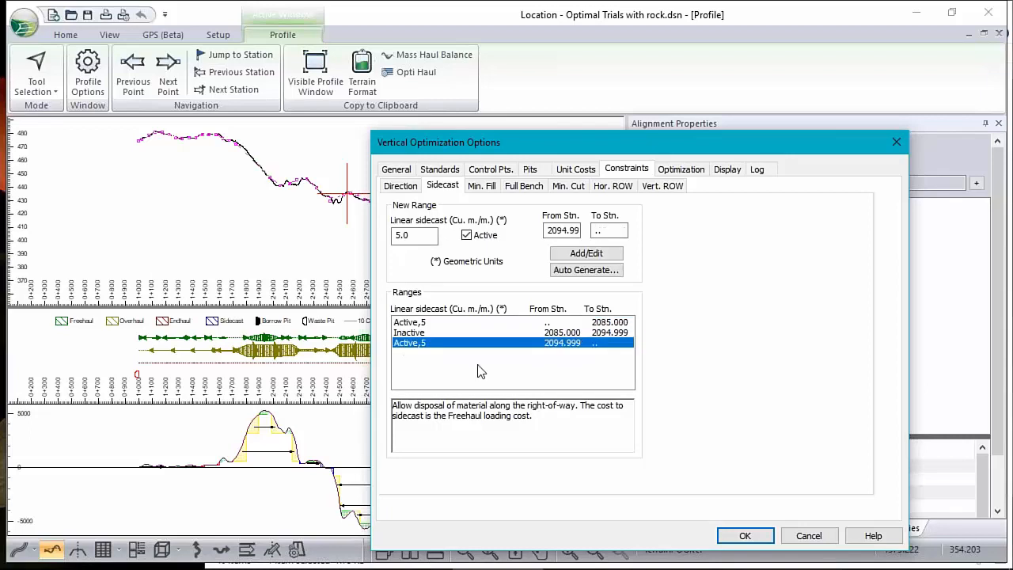
# - Apply the sidecast ranges and recalculate the haul and costs of alignment B2B
pyautogui.click(761, 538)
pyautogui.click(678, 152)
pyautogui.click(617, 337)
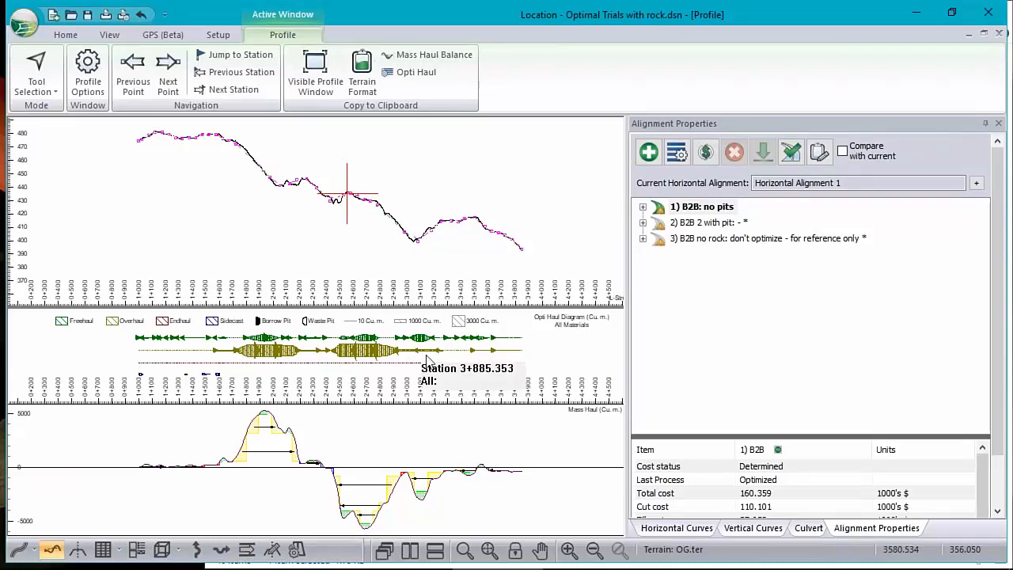
# - Examine the sidecast locations along the alignment in the Opti Haul diagram
pyautogui.scroll(2, 139, 393)
pyautogui.moveTo(159, 381)
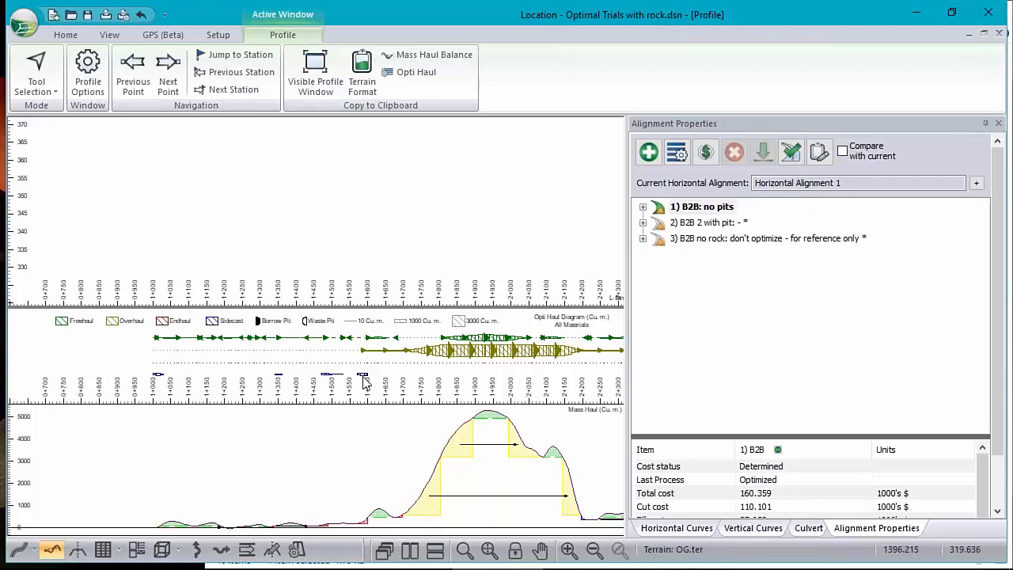
pyautogui.scroll(-3, 353, 258)
pyautogui.scroll(-1, 354, 258)
pyautogui.moveTo(387, 192); pyautogui.dragTo(301, 204, button='middle')
pyautogui.scroll(1, 253, 385)
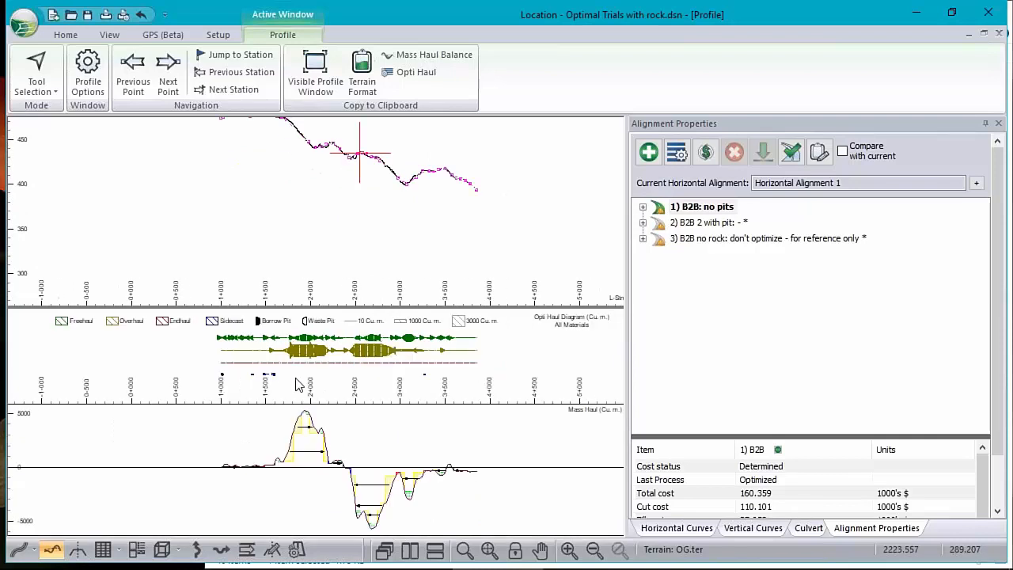
# - Jump to station 1+500 with a report point added and examine its cross section
pyautogui.click(77, 549)
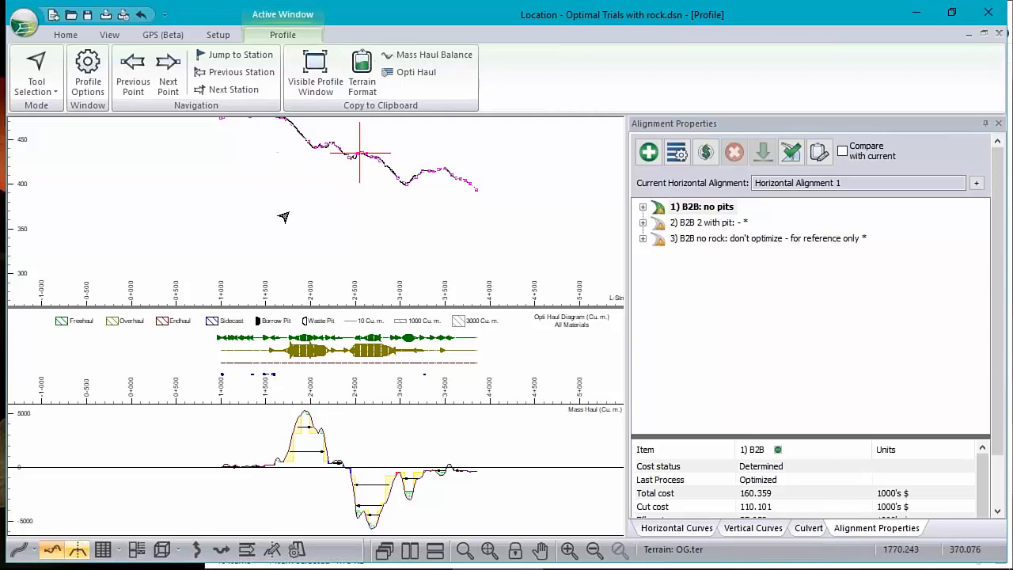
pyautogui.press('j')
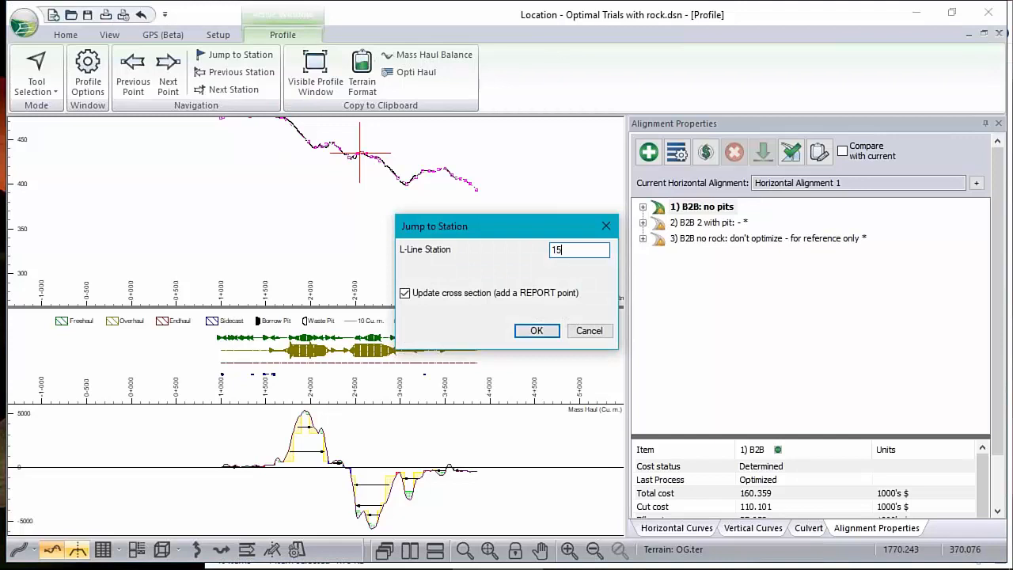
pyautogui.click(537, 330)
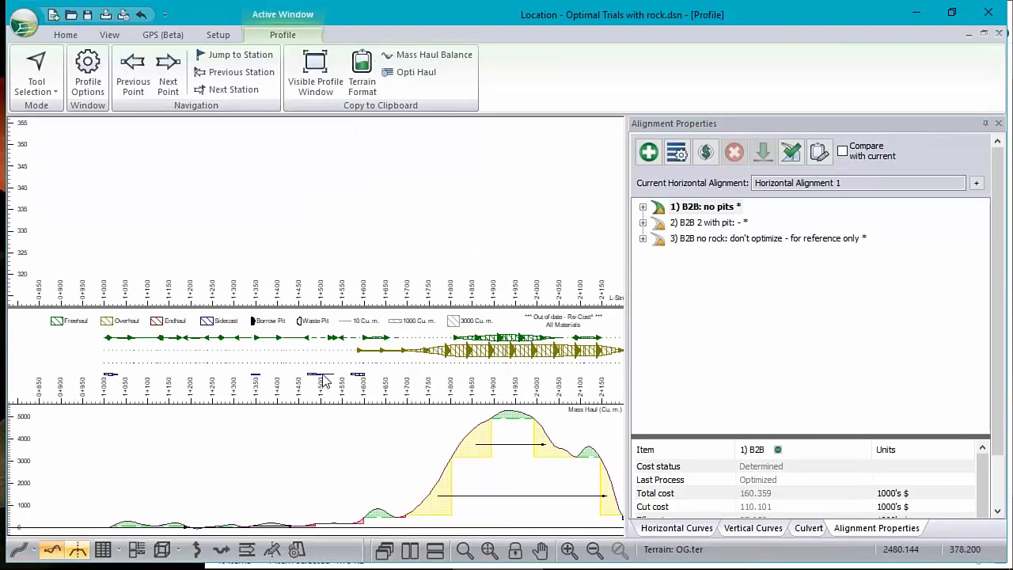
pyautogui.moveTo(324, 379)
pyautogui.click(77, 549)
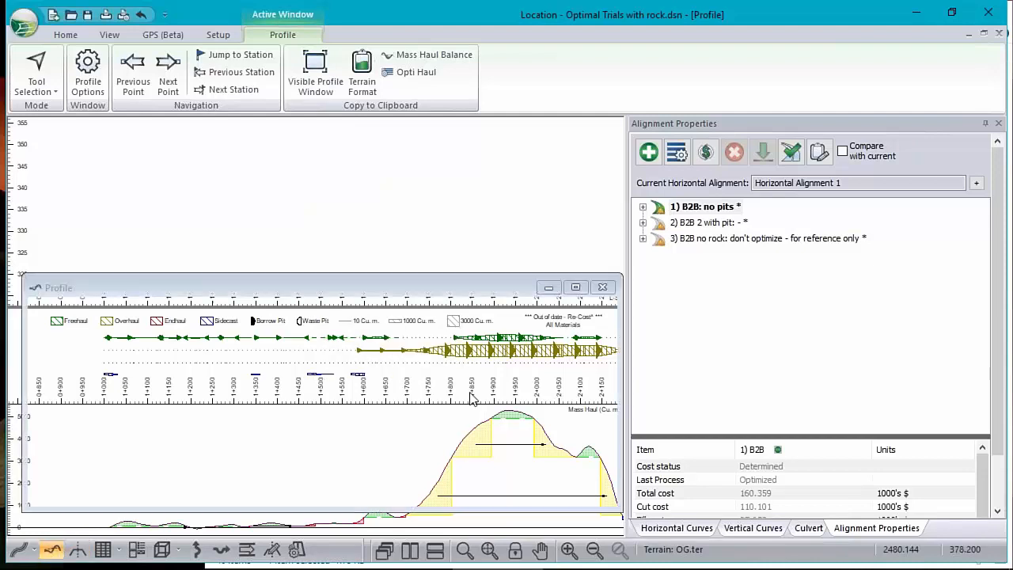
pyautogui.moveTo(319, 287)
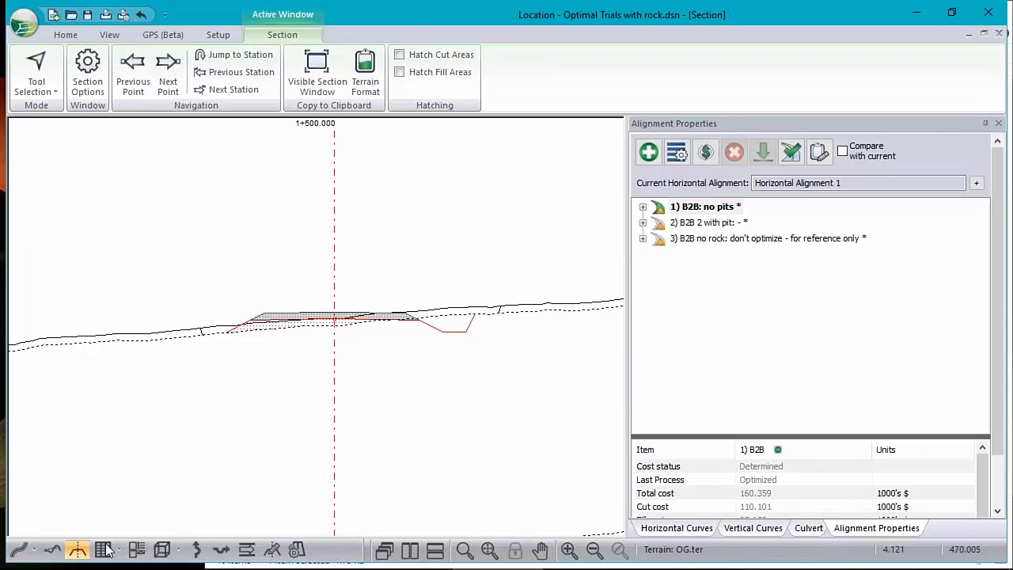
# - Return to the profile and examine the Opti Haul and mass haul diagrams along the whole alignment
pyautogui.click(53, 548)
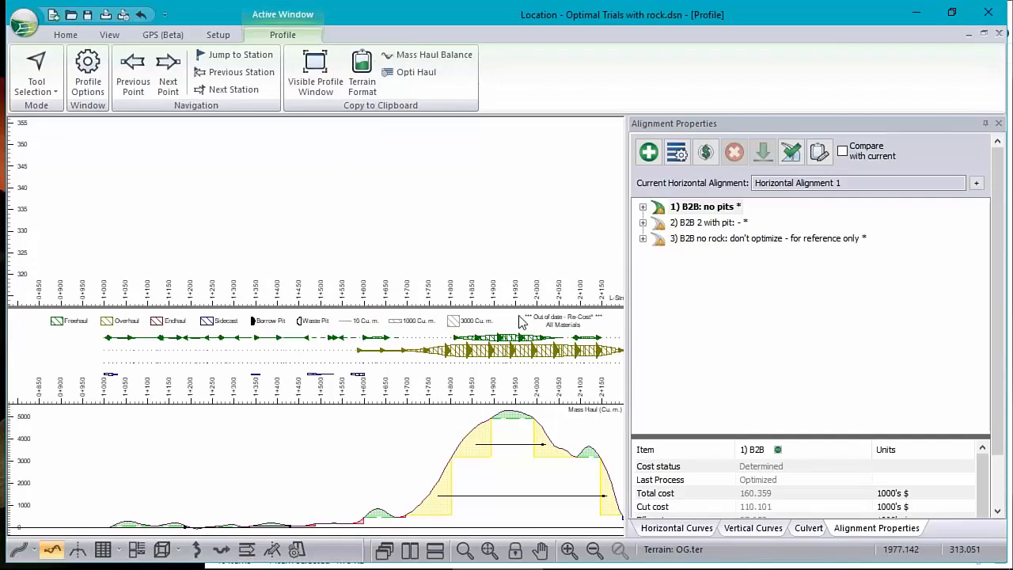
pyautogui.scroll(1, 494, 305)
pyautogui.moveTo(493, 304); pyautogui.dragTo(390, 284, button='middle')
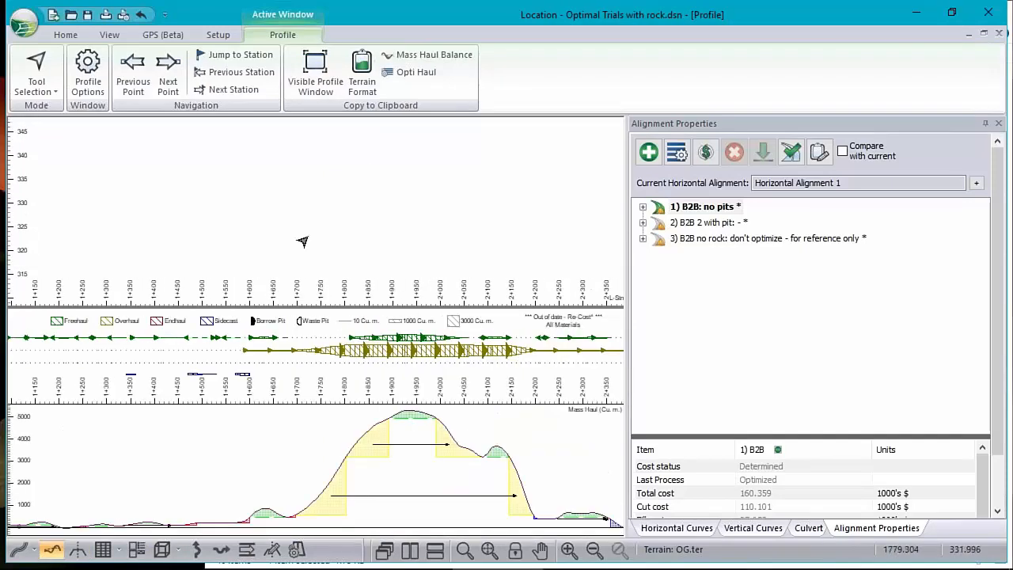
pyautogui.click(568, 549)
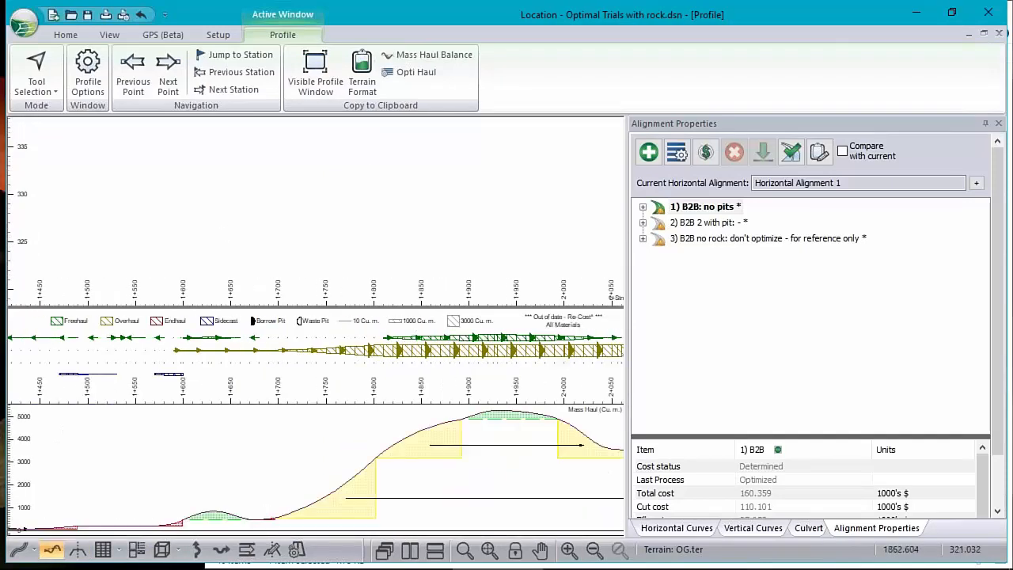
pyautogui.moveTo(482, 160); pyautogui.dragTo(215, 204, button='middle')
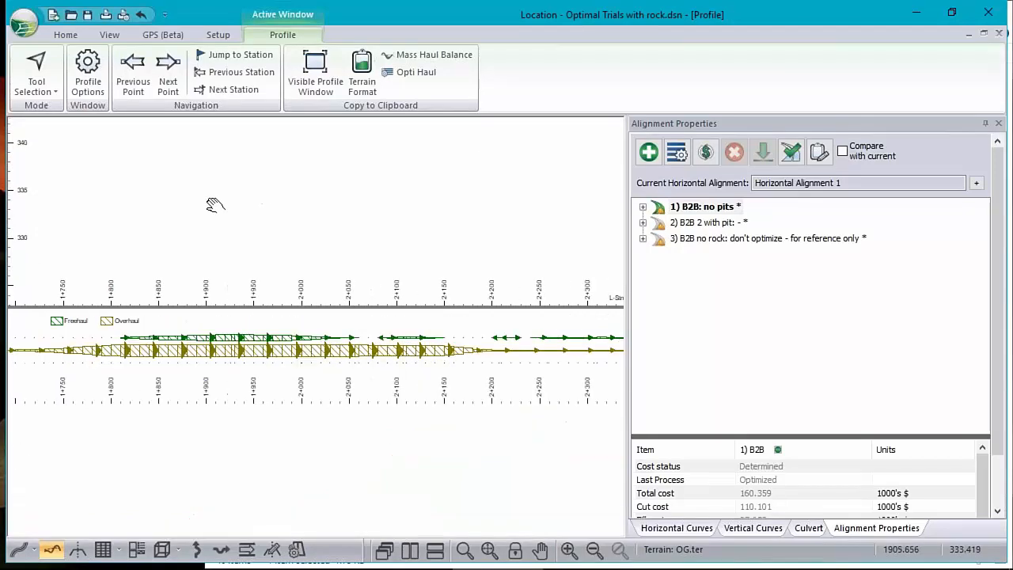
pyautogui.scroll(-8, 291, 210)
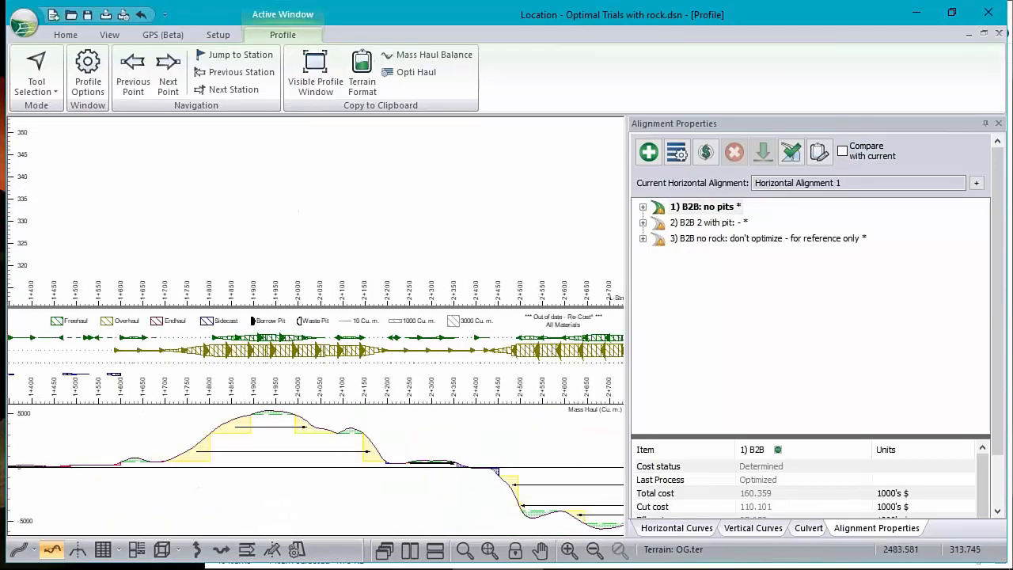
pyautogui.click(474, 554)
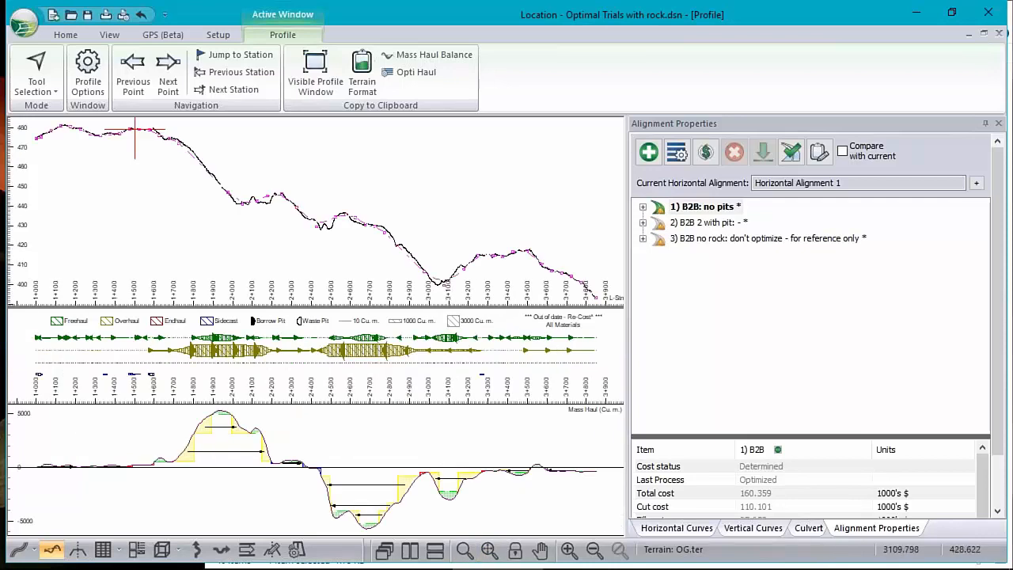
# - Delete vertical IPs between about stations 1+500 and 1+600 with the Add/Edit IP tool, recalculating the road alignment
pyautogui.moveTo(180, 173); pyautogui.dragTo(242, 183)
pyautogui.scroll(1, 240, 182)
pyautogui.scroll(2, 198, 140)
pyautogui.rightClick(218, 120)
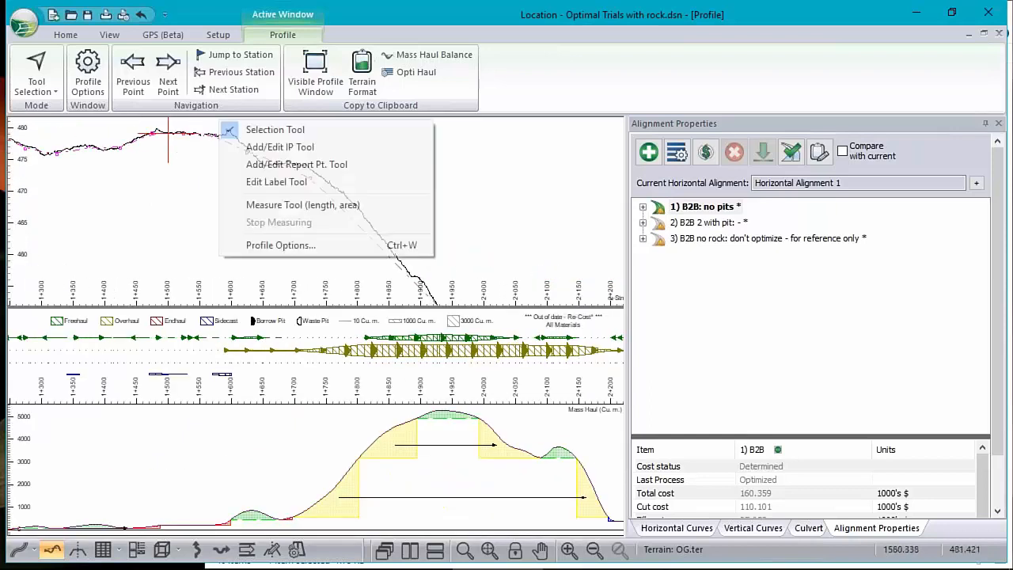
pyautogui.click(237, 144)
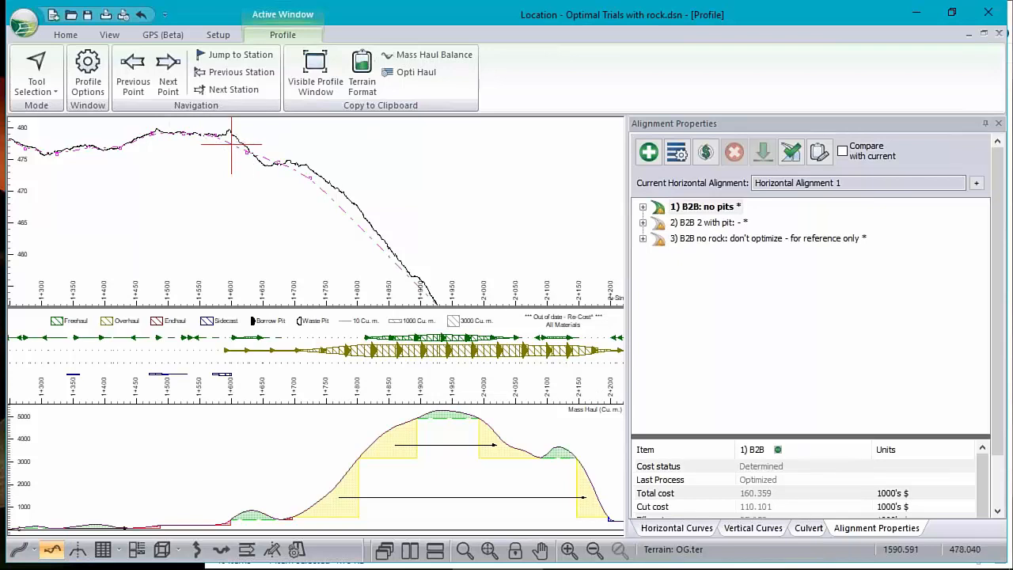
pyautogui.press('Delete')
pyautogui.click(478, 325)
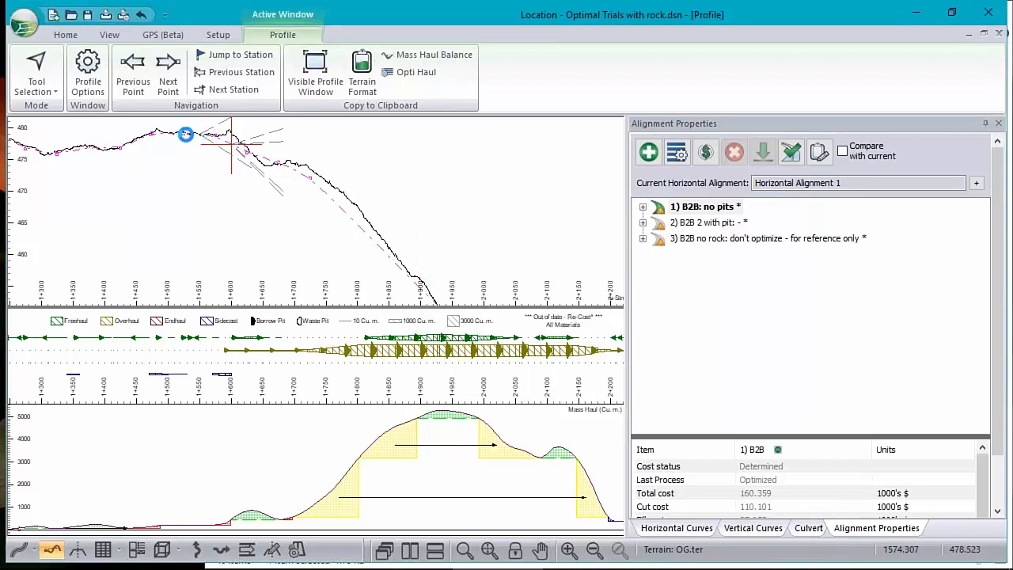
pyautogui.click(184, 133)
pyautogui.press('Delete')
pyautogui.click(478, 325)
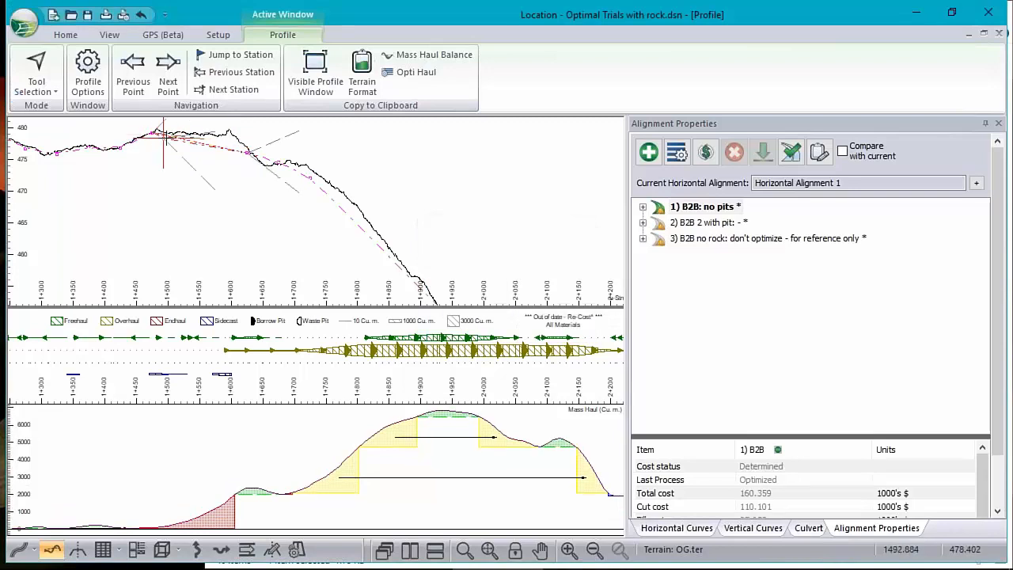
# - Remove the remaining vertical IPs between about stations 1+475 and 1+500, recalculating the road alignment
pyautogui.press('F5')
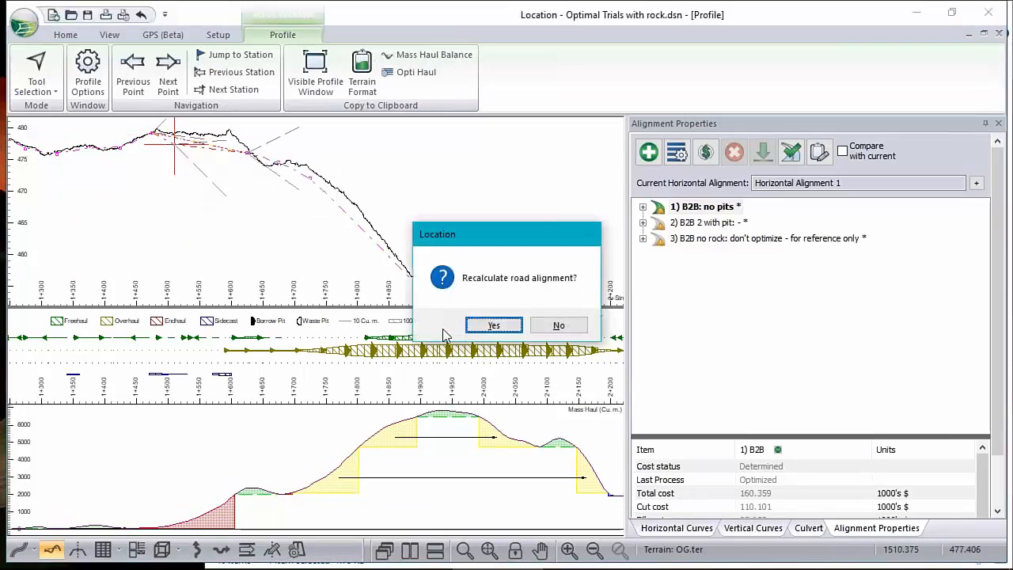
pyautogui.click(500, 318)
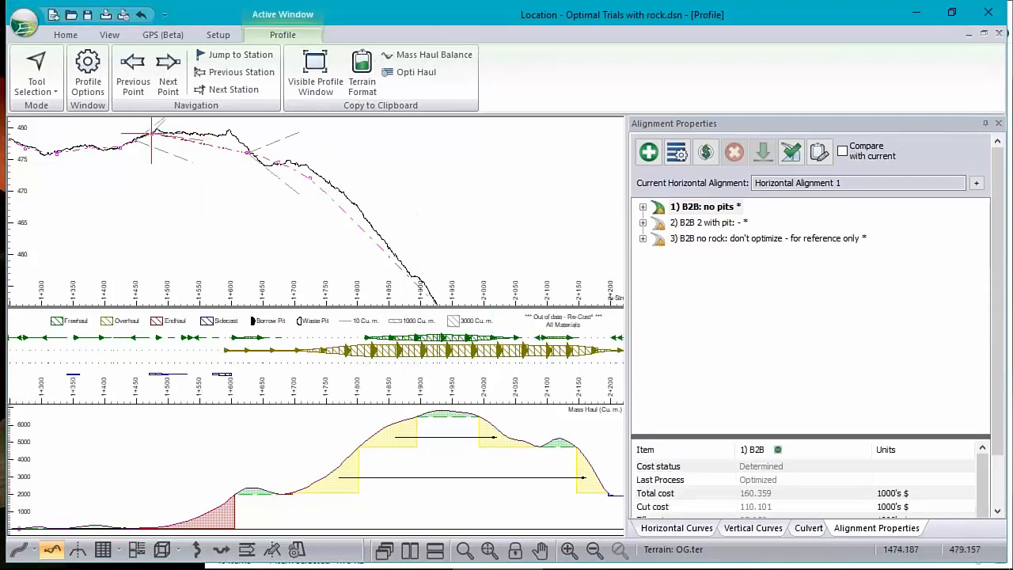
pyautogui.moveTo(150, 131)
pyautogui.press('Delete')
pyautogui.click(479, 334)
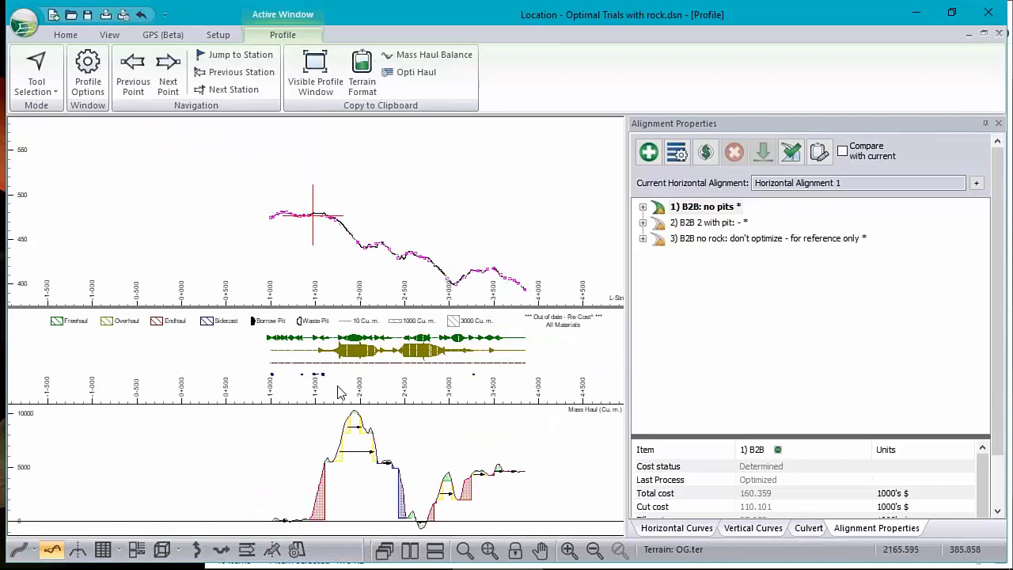
# - Re-cost alignment B2B to bring the outdated Opti Haul diagram up to date
pyautogui.moveTo(317, 379)
pyautogui.click(707, 152)
pyautogui.click(606, 339)
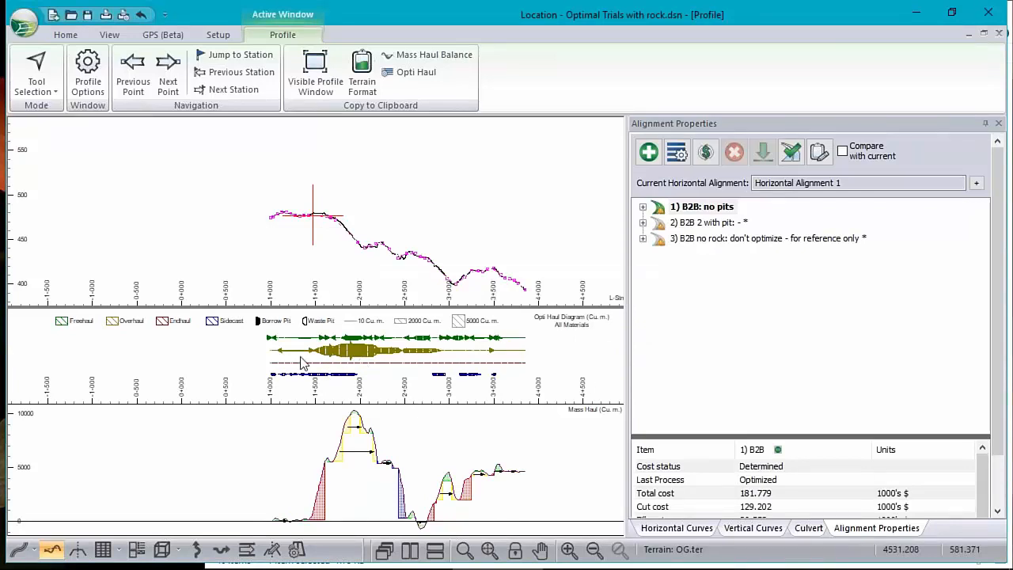
# - Copy the Opti Haul data to the clipboard with only the haul summary included
pyautogui.rightClick(318, 345)
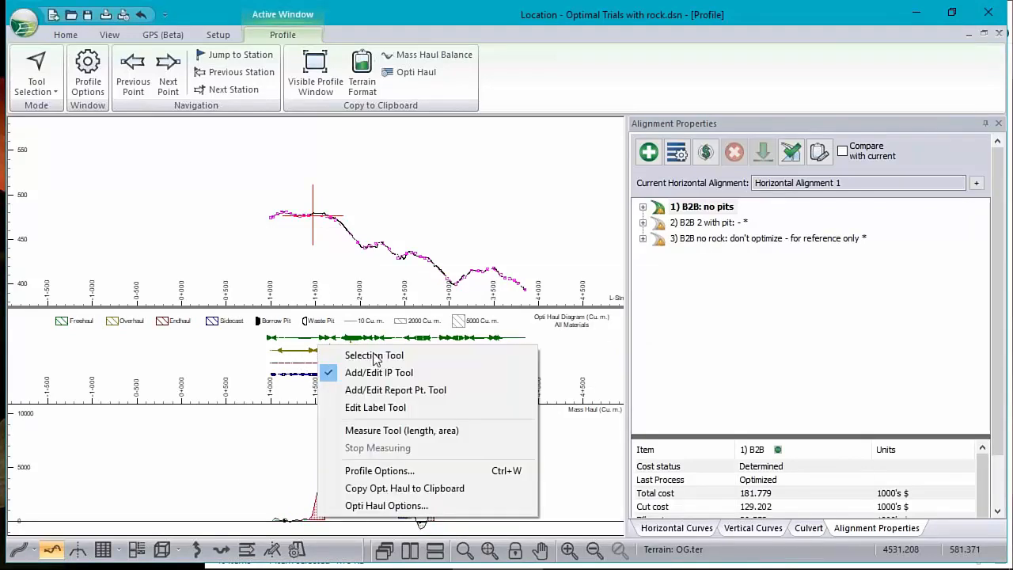
pyautogui.click(394, 489)
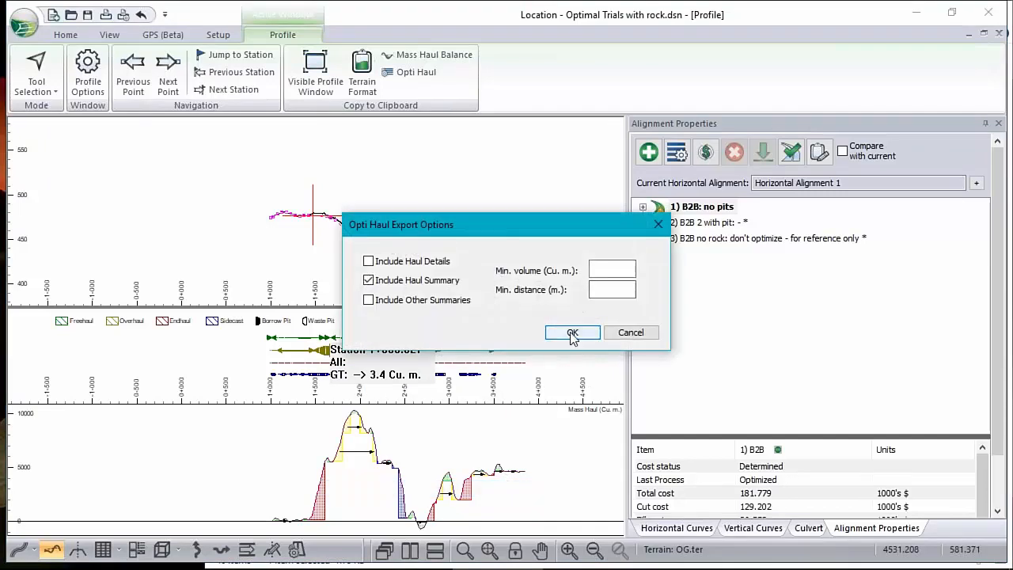
pyautogui.click(573, 335)
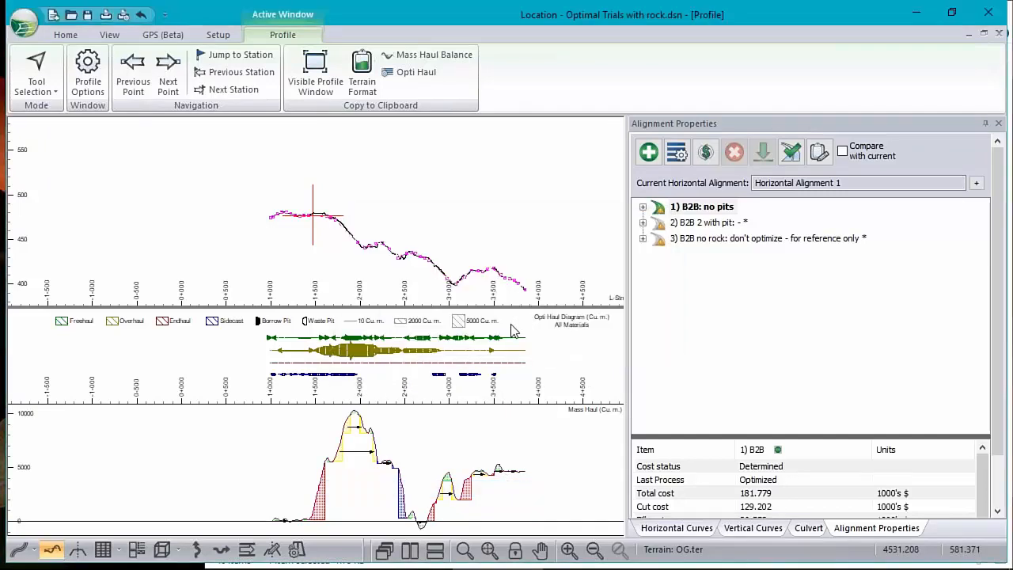
# - Switch to Excel, paste the copied haul summary at cell A37 of Sheet1 and review its movements
pyautogui.click(585, 557)
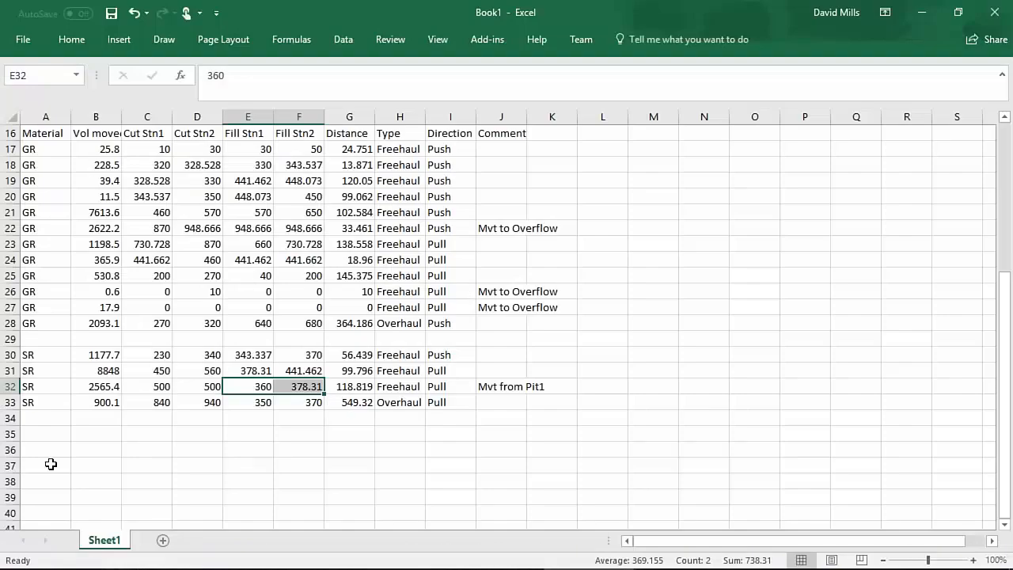
pyautogui.click(48, 464)
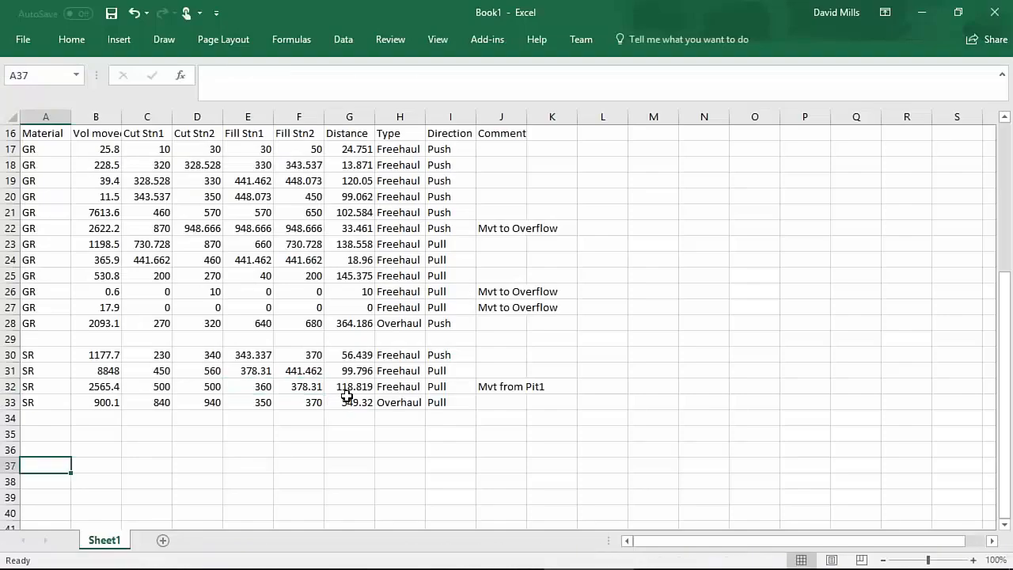
pyautogui.hotkey('ctrl', 'v')
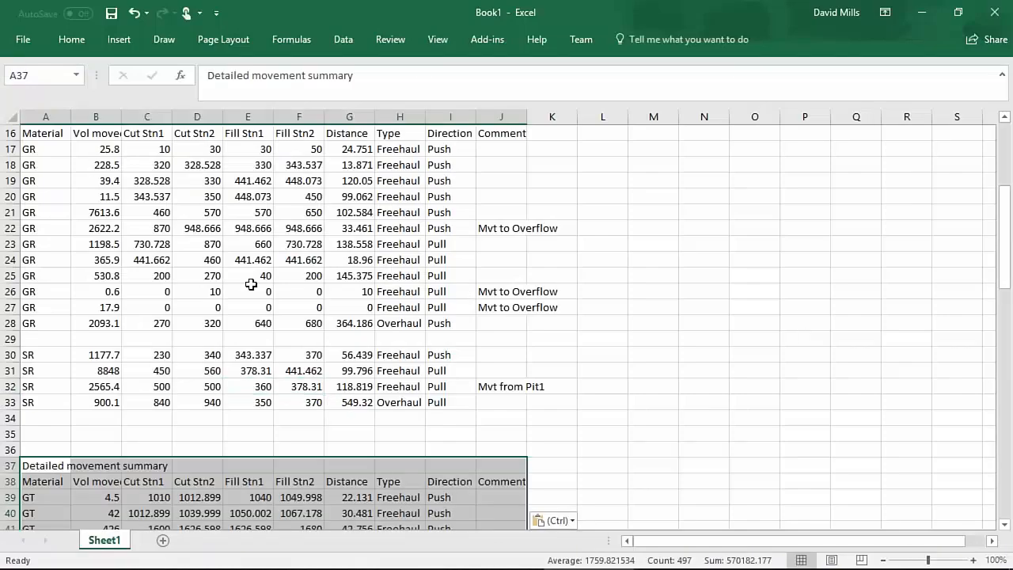
pyautogui.scroll(-7, 487, 329)
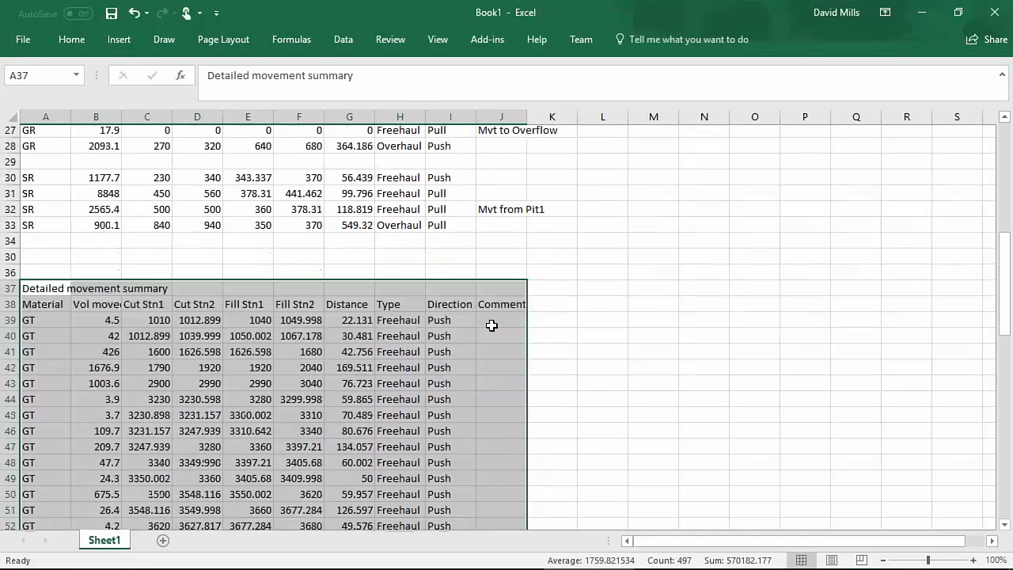
# - Examine the volumes, stations, distances and haul types in the pasted detailed movement summary down to its last row
pyautogui.scroll(-13, 492, 325)
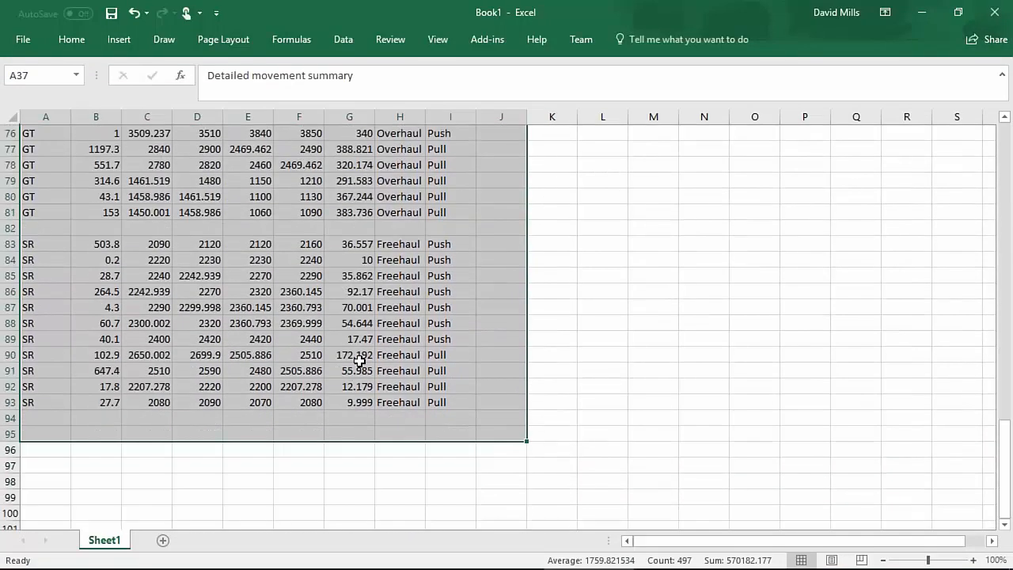
pyautogui.scroll(3, 359, 356)
pyautogui.scroll(3, 359, 356)
pyautogui.scroll(9, 359, 356)
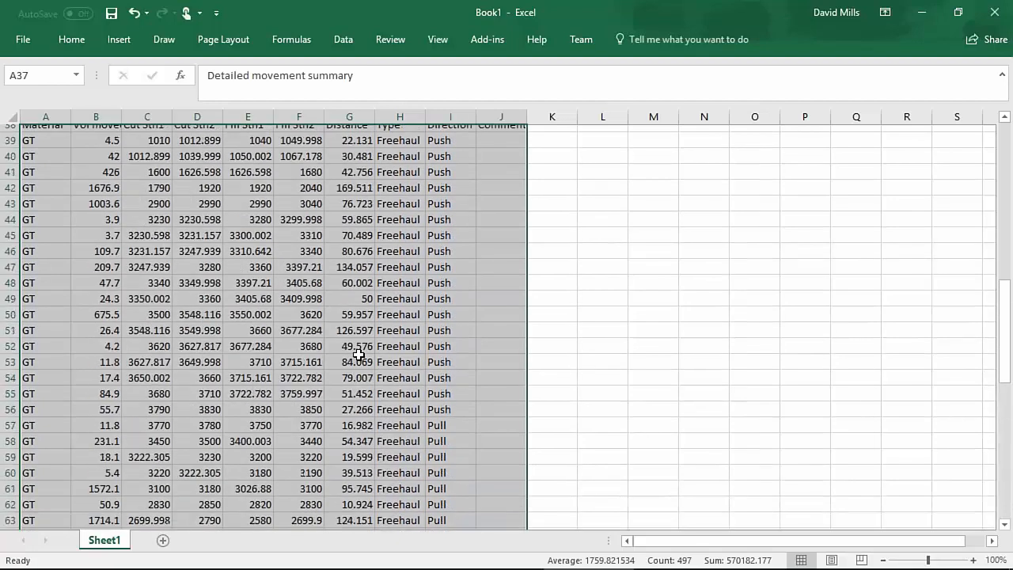
pyautogui.scroll(-9, 349, 315)
pyautogui.scroll(-5, 362, 344)
pyautogui.moveTo(749, 567)
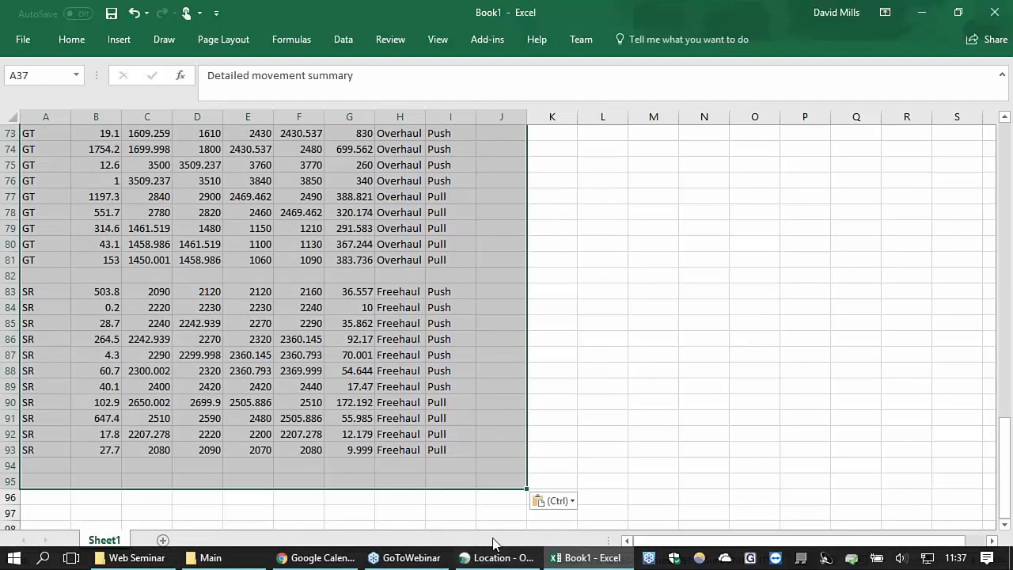
pyautogui.moveTo(570, 561)
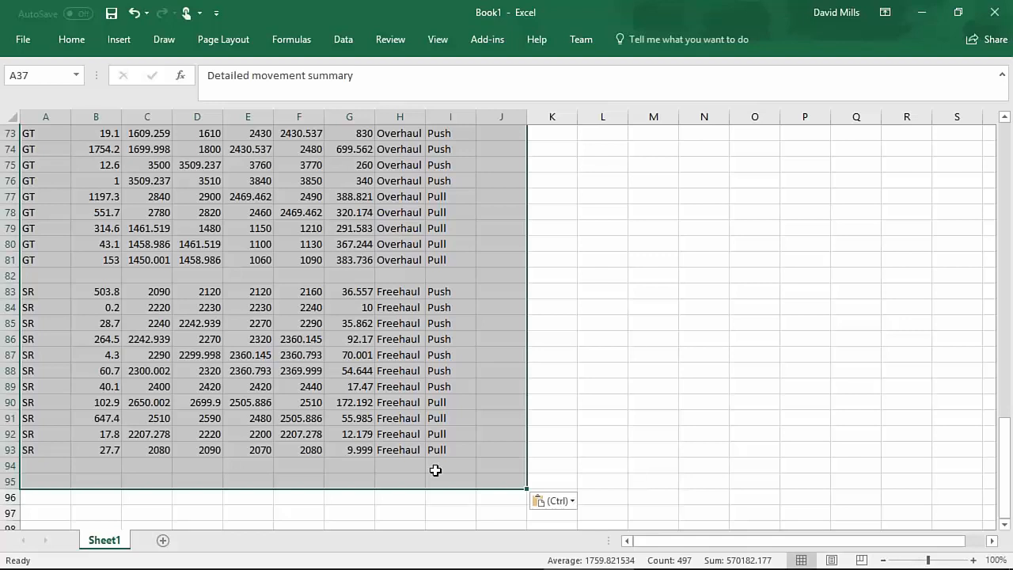
# - Switch back to Location and open the Hart Rd opt.dsnx design, discarding the changes to the current design
pyautogui.click(920, 13)
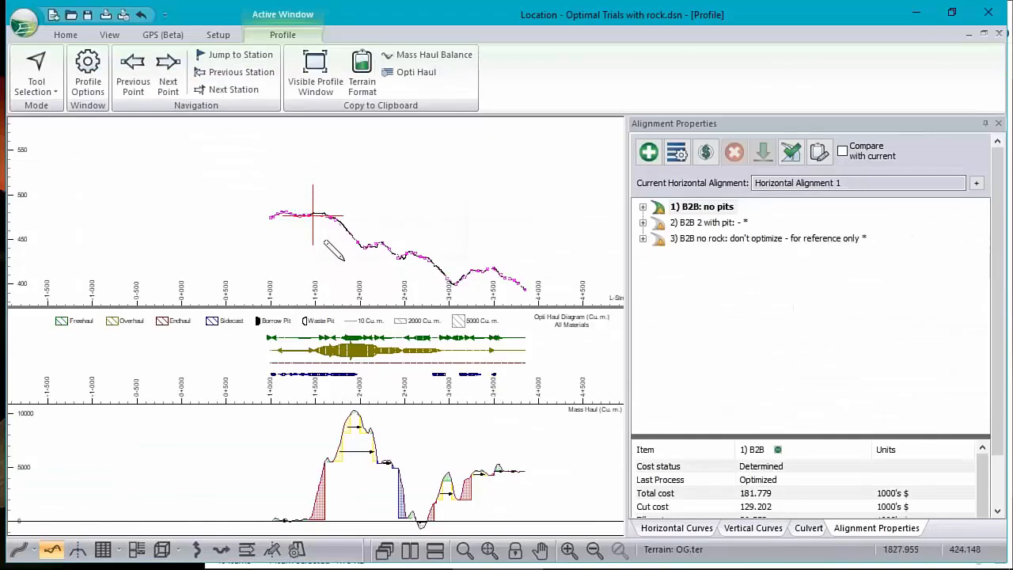
pyautogui.click(24, 24)
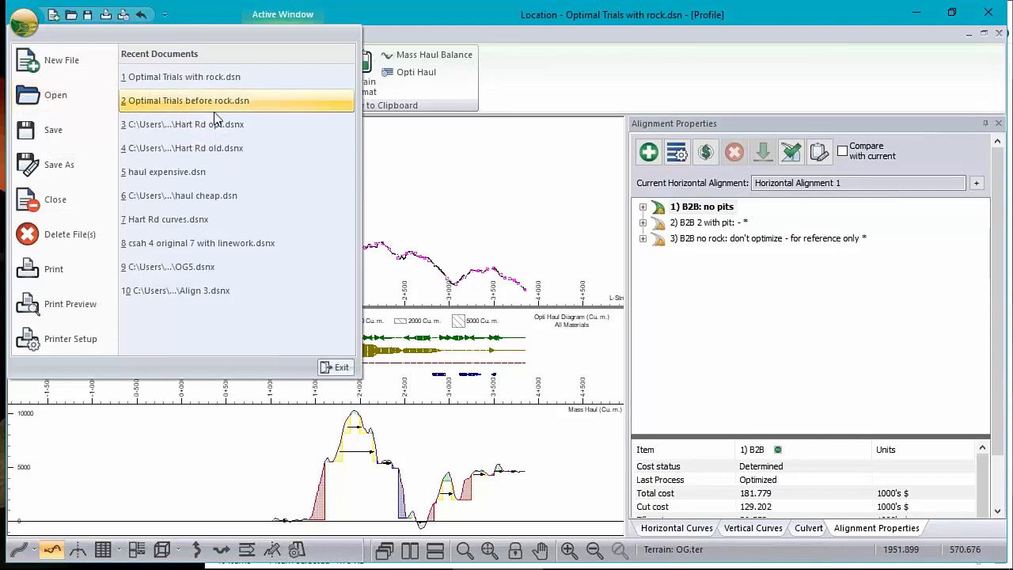
pyautogui.click(203, 127)
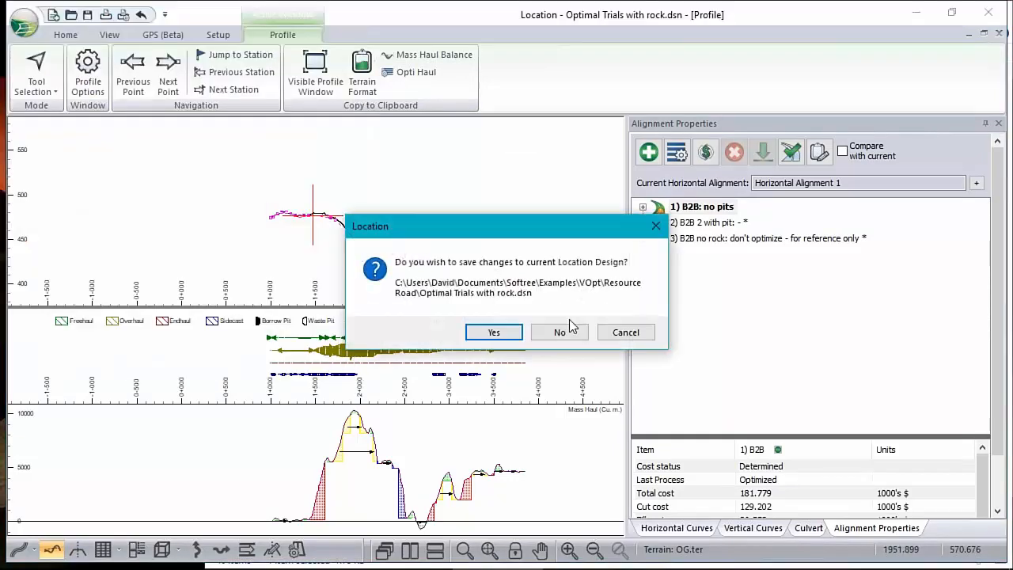
pyautogui.click(559, 332)
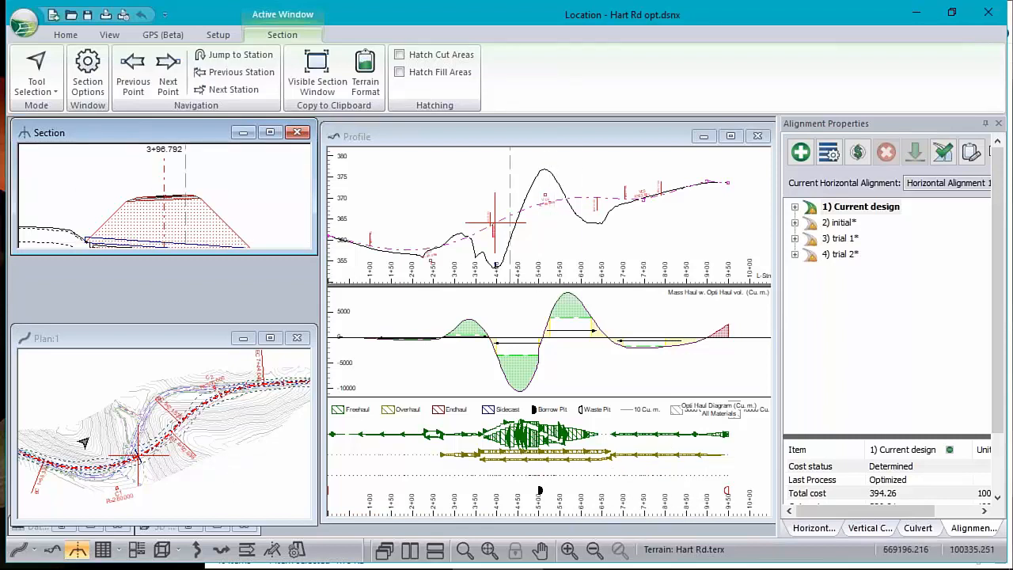
# - Examine the Hart Rd alignment in plan around the creek crossing and check the stationing along its centreline
pyautogui.scroll(2, 133, 472)
pyautogui.scroll(2, 132, 471)
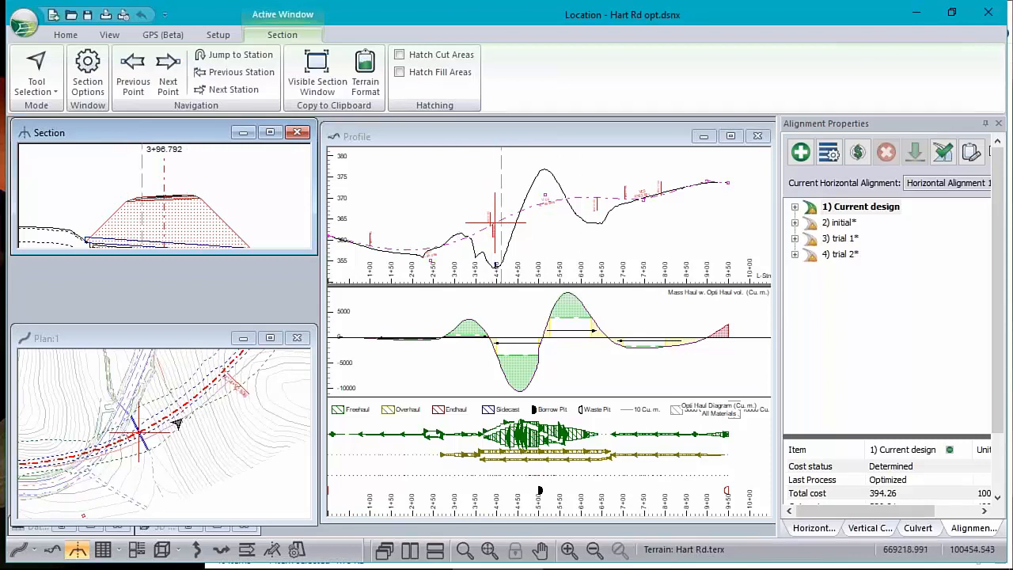
pyautogui.scroll(2, 172, 439)
pyautogui.scroll(-2, 172, 439)
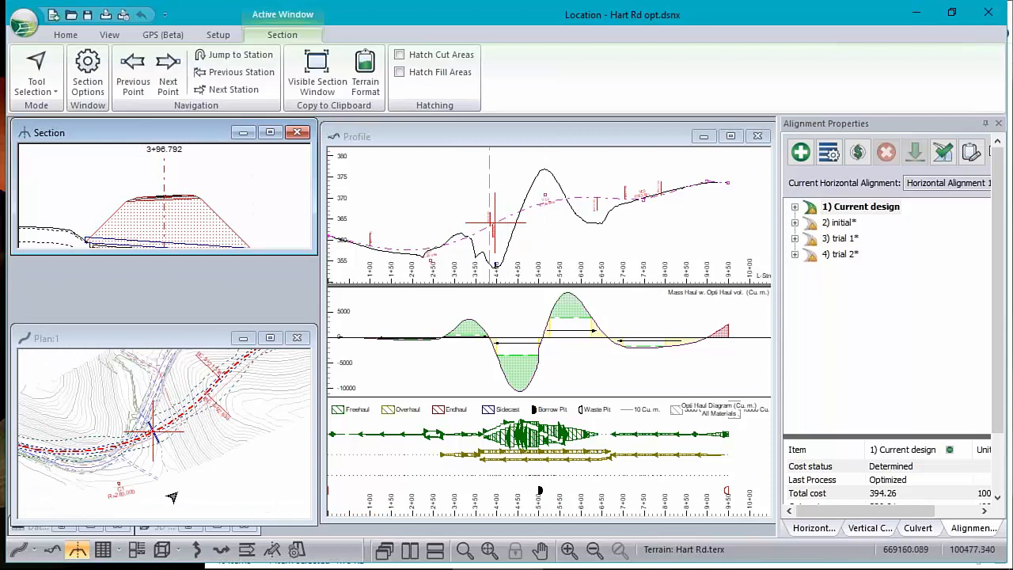
pyautogui.moveTo(172, 496)
pyautogui.scroll(1, 91, 470)
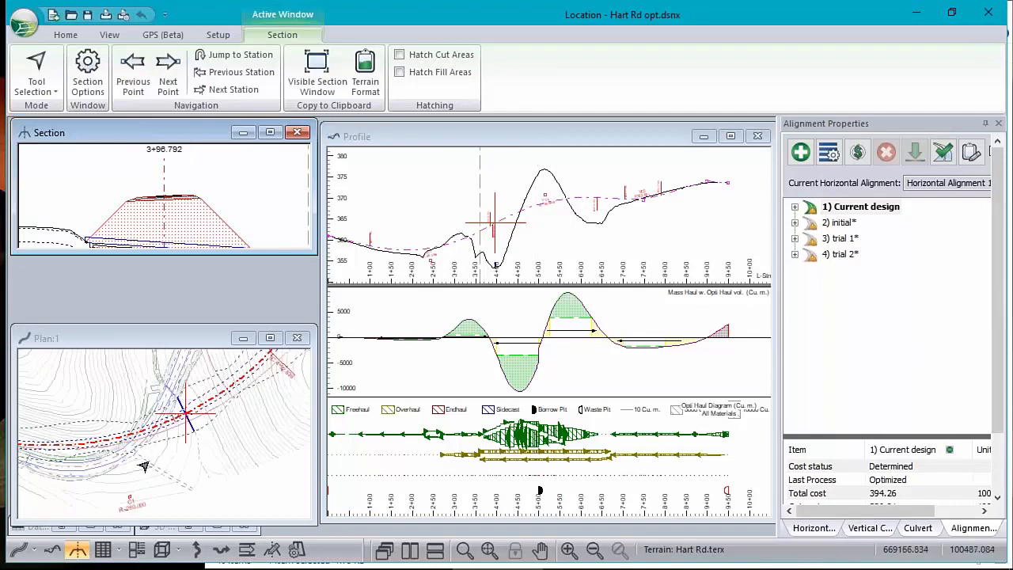
pyautogui.moveTo(109, 443)
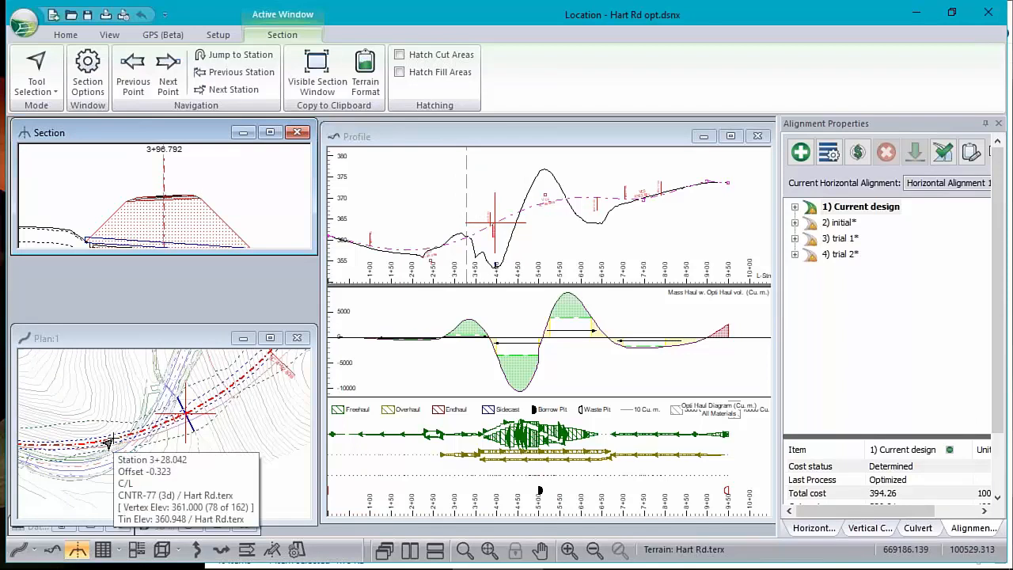
pyautogui.moveTo(842, 228)
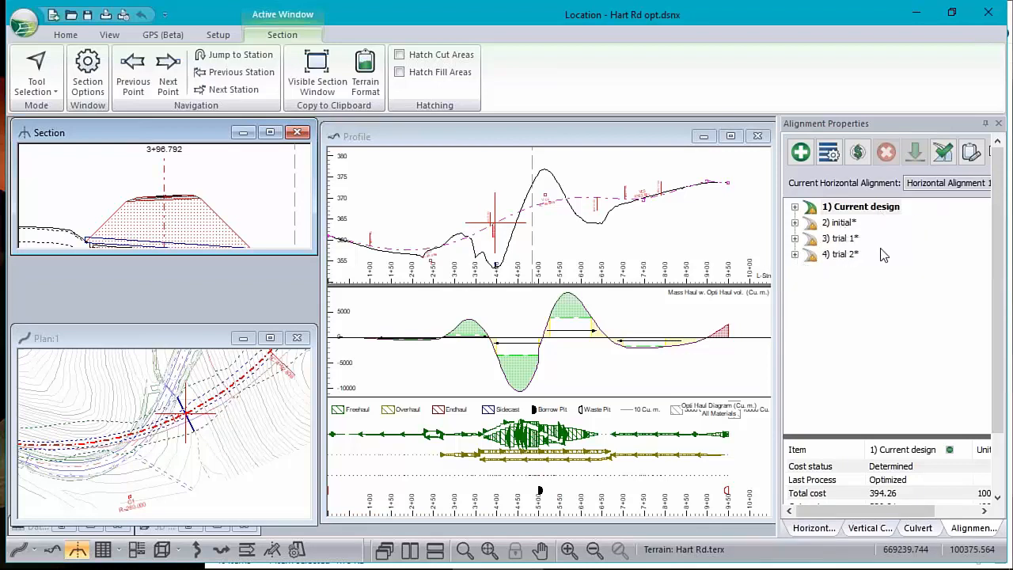
# - Add a pit with its access at station 300 to the vertical optimization options and make it a waste pit
pyautogui.click(828, 153)
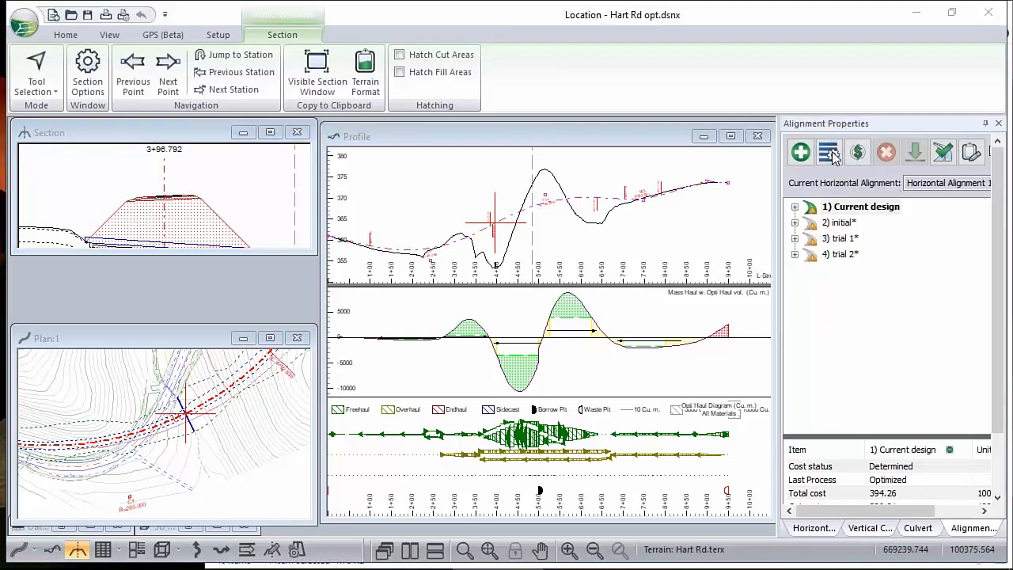
pyautogui.click(396, 110)
pyautogui.click(273, 134)
pyautogui.write('300')
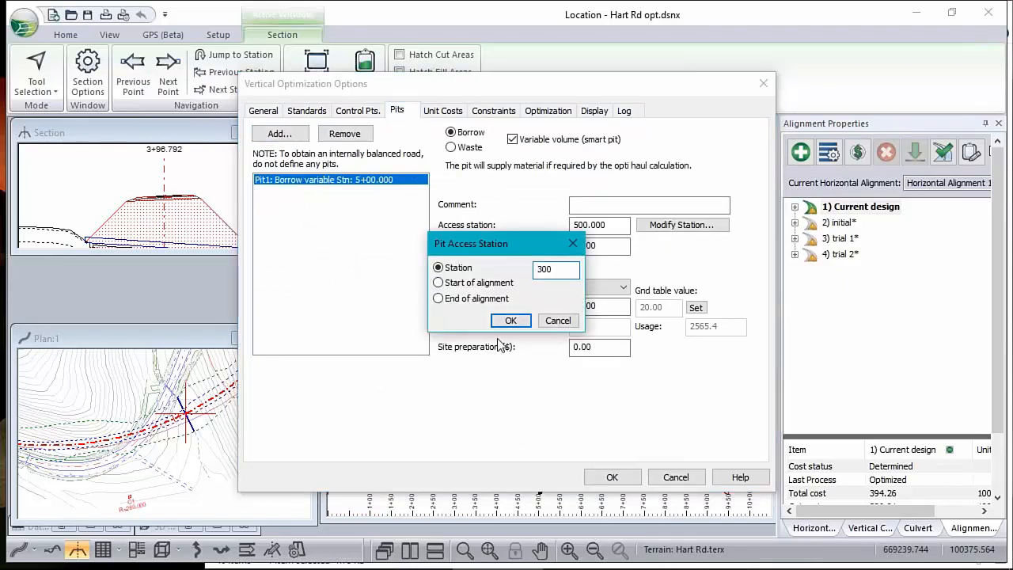
pyautogui.click(510, 320)
pyautogui.click(450, 147)
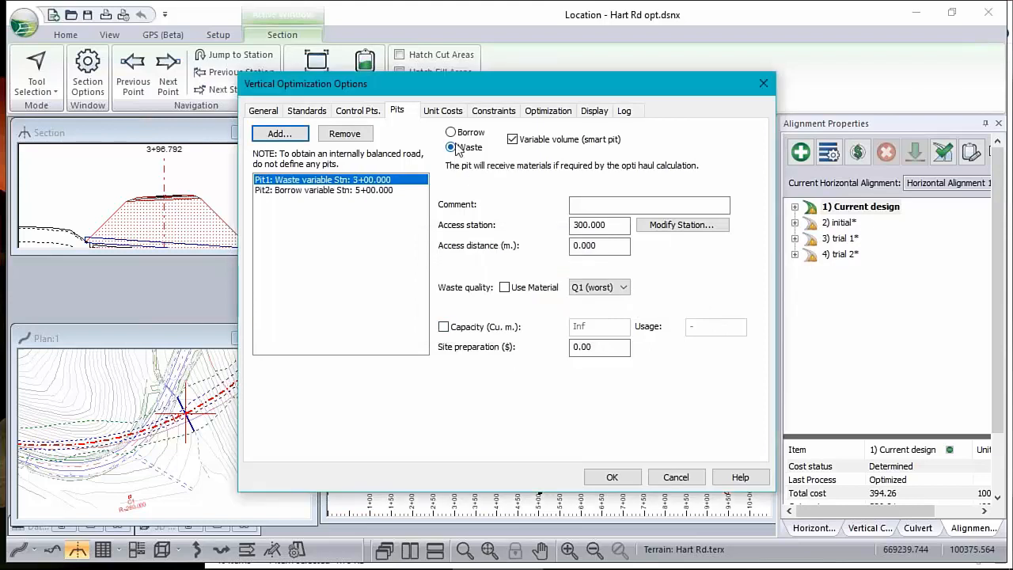
# - Give the new waste pit a fixed volume of 3000 Cu. m. and set its waste quality to Q2
pyautogui.click(511, 139)
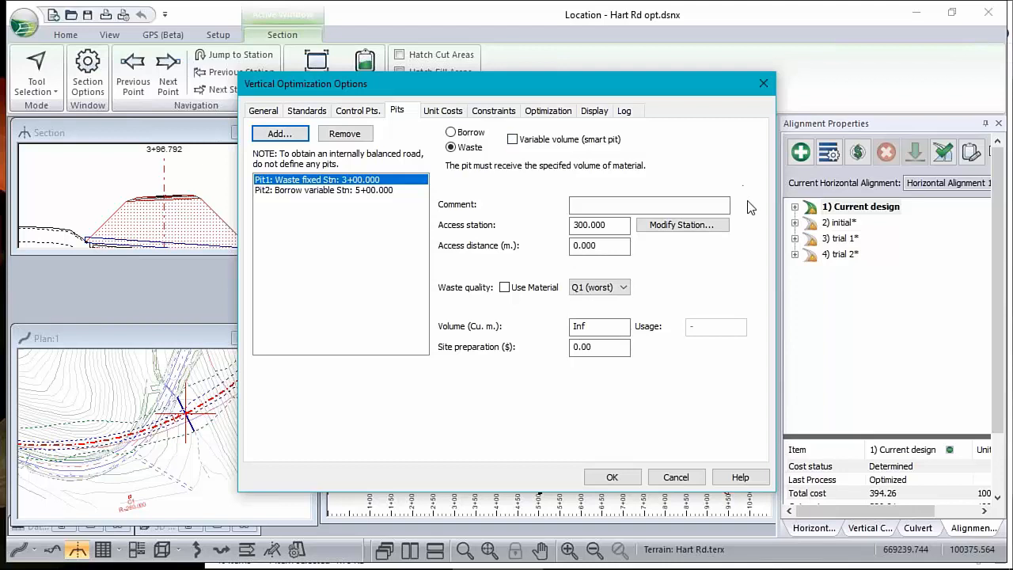
pyautogui.doubleClick(605, 326)
pyautogui.write('3000')
pyautogui.click(595, 287)
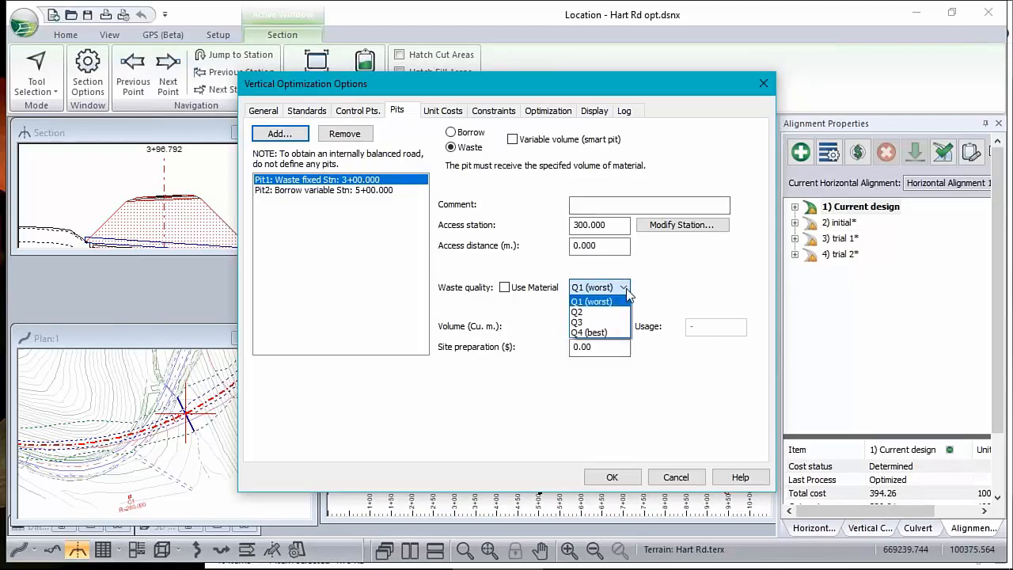
pyautogui.click(579, 313)
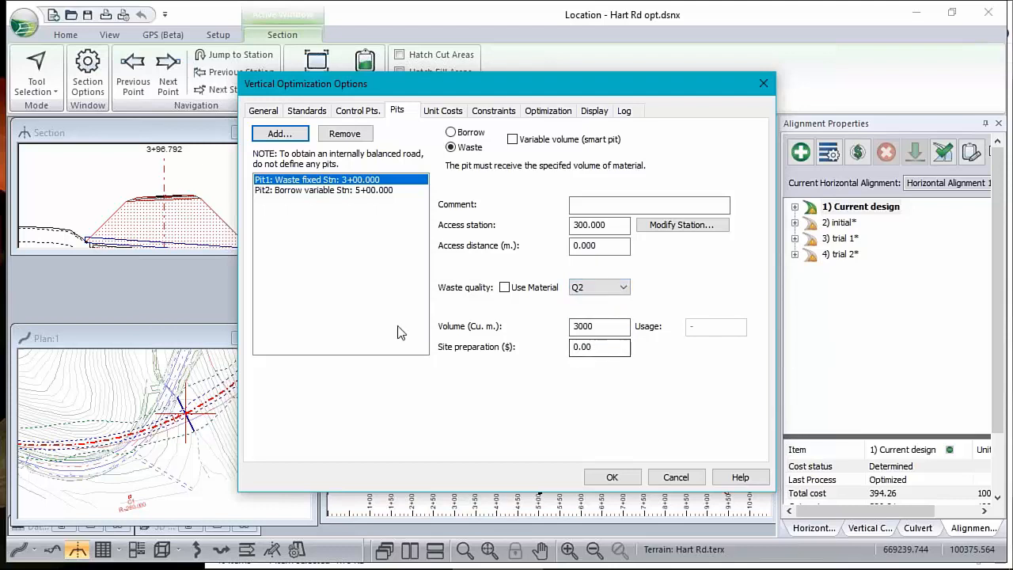
pyautogui.click(504, 287)
pyautogui.click(623, 288)
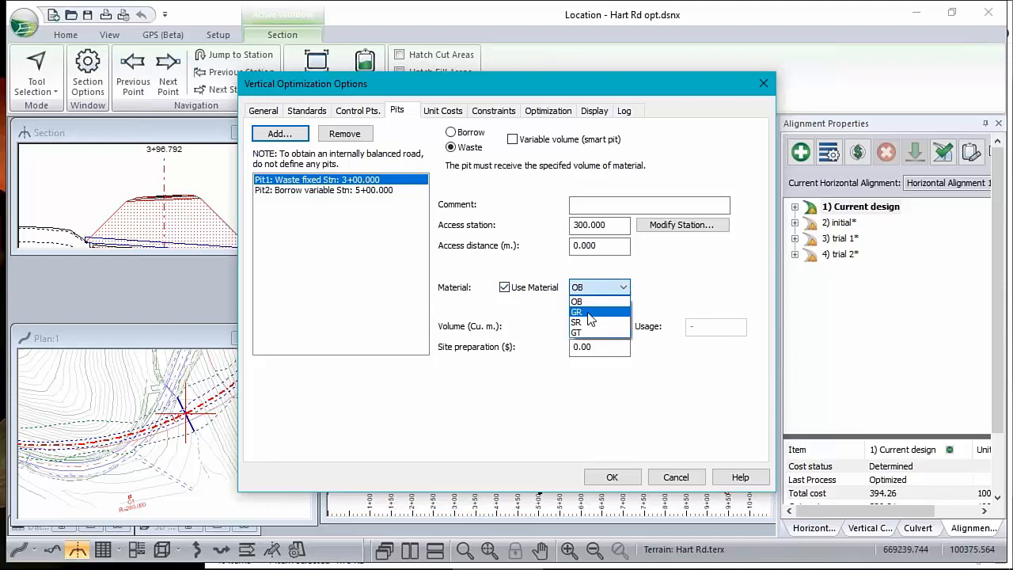
pyautogui.click(511, 294)
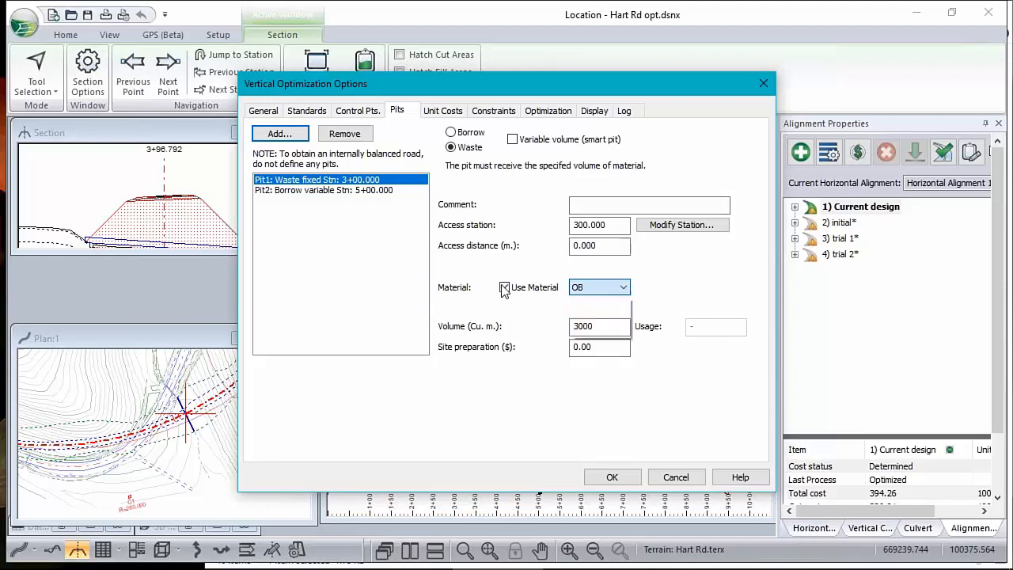
pyautogui.click(504, 287)
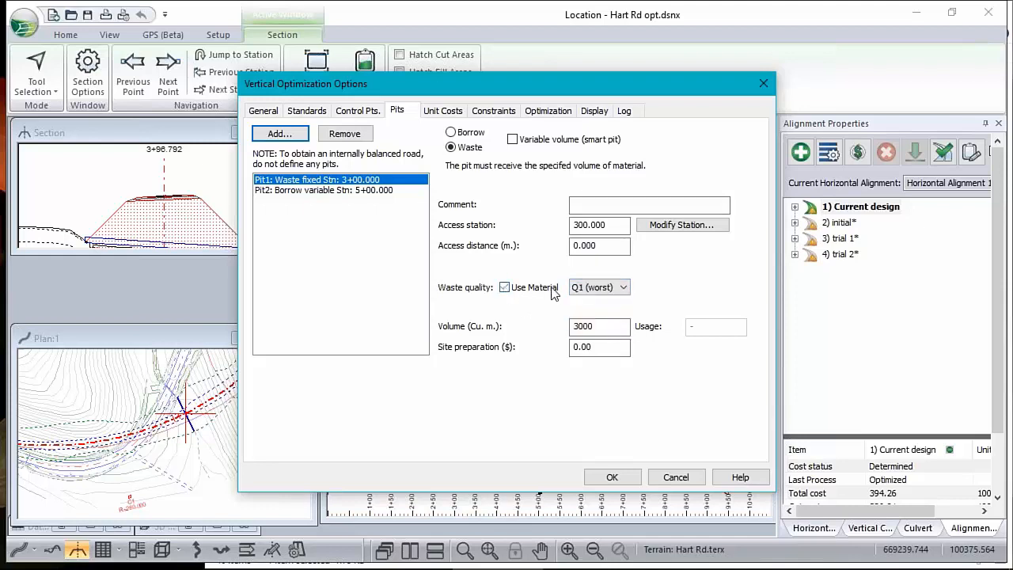
pyautogui.click(623, 287)
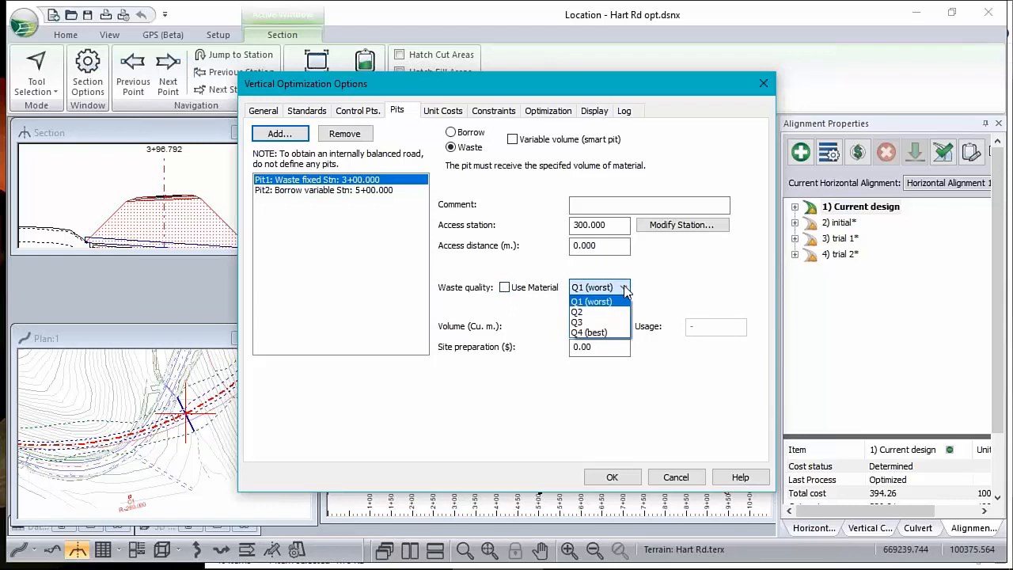
pyautogui.click(579, 314)
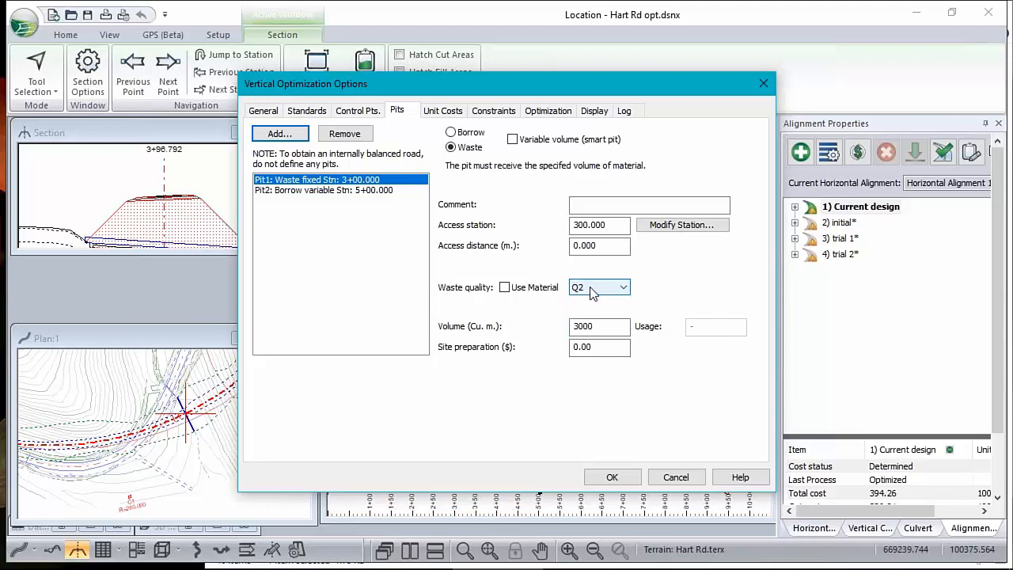
# - Check the quality factors assigned to the Gravel, Overburden and Solid Rock ground types in the unit costs
pyautogui.click(443, 112)
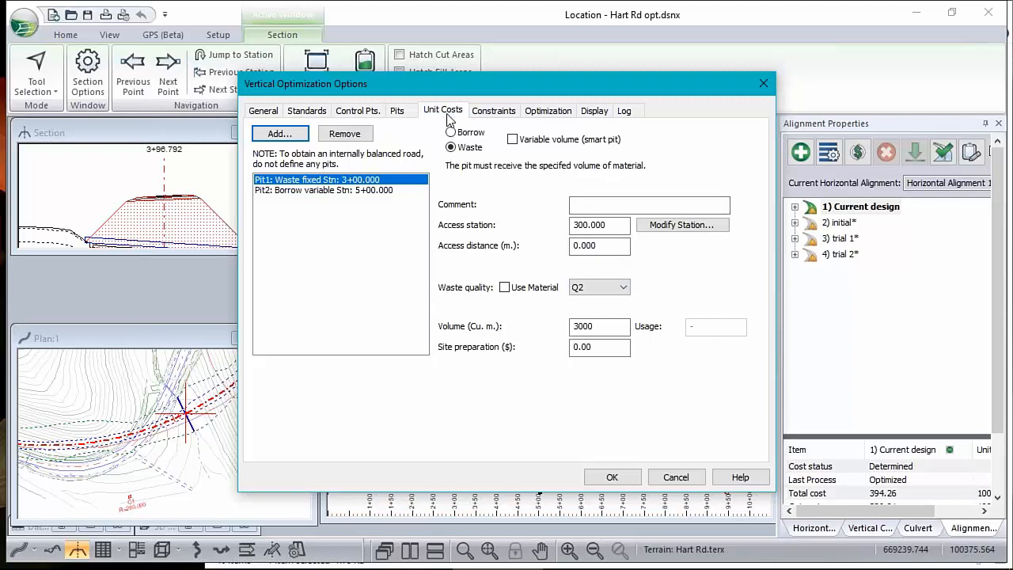
pyautogui.click(307, 179)
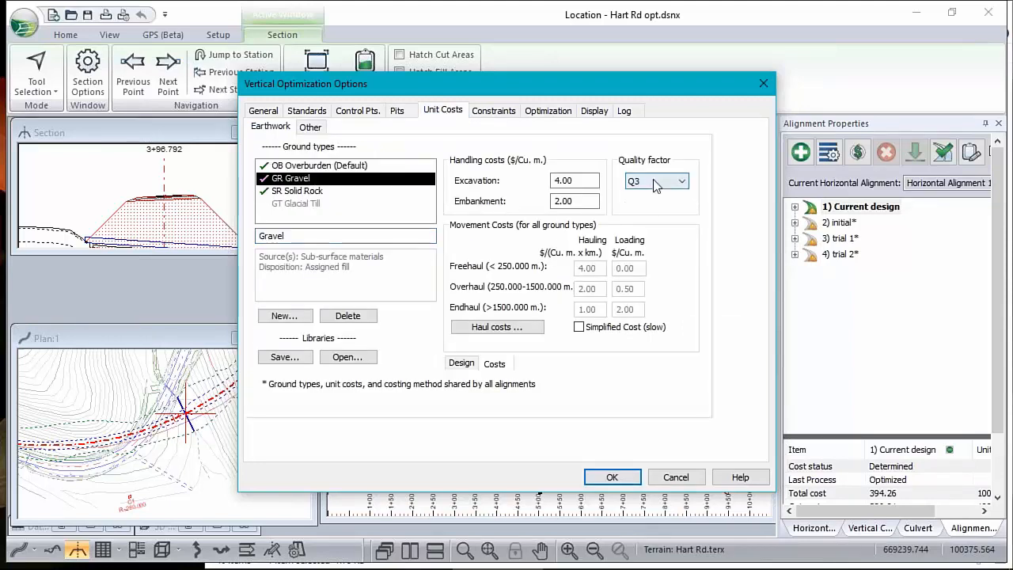
pyautogui.click(305, 166)
pyautogui.click(293, 181)
pyautogui.click(299, 192)
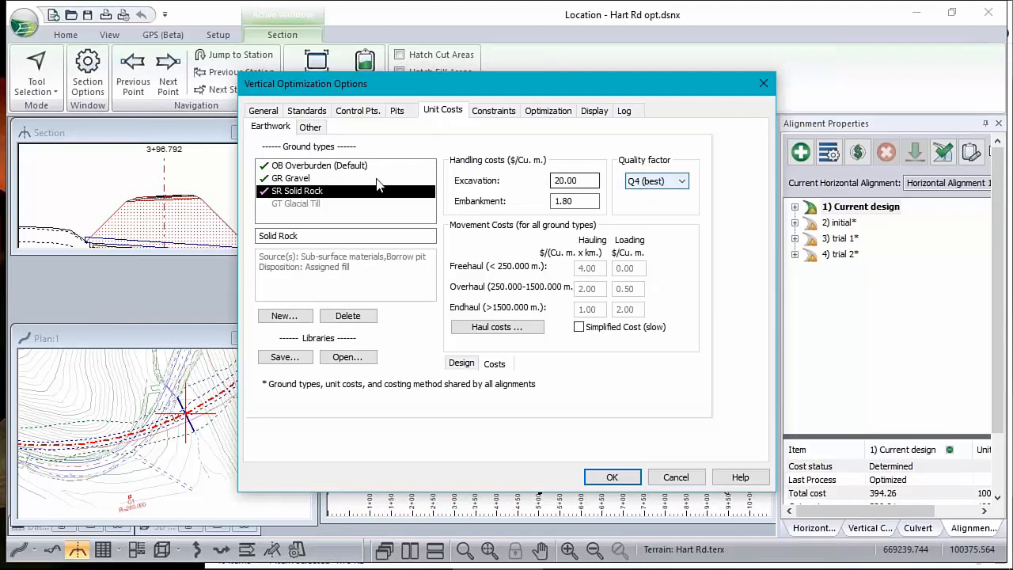
pyautogui.click(294, 167)
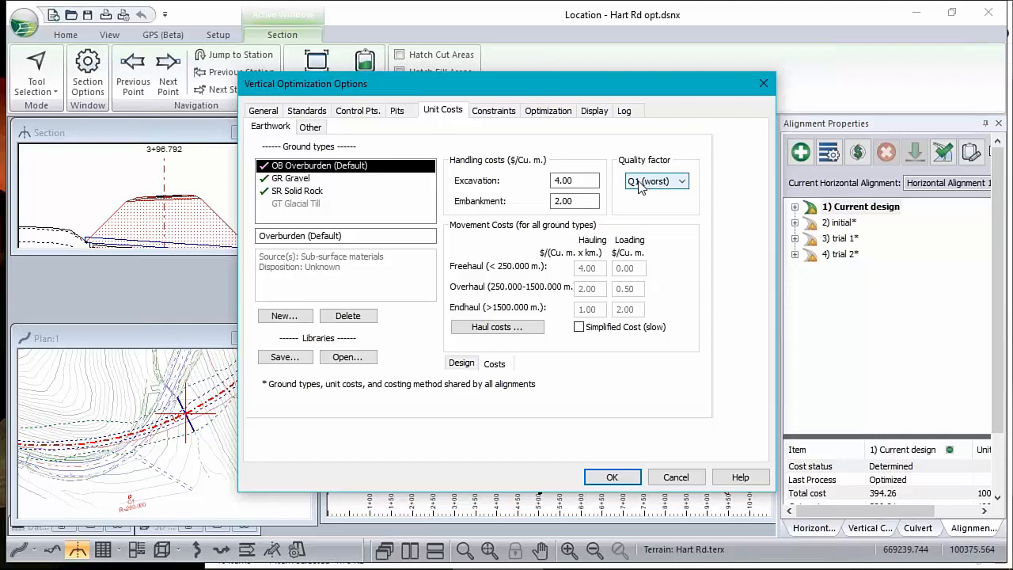
# - Recheck and apply the waste pit settings, and recalculate the entire design with Re-Cost enabled
pyautogui.click(398, 112)
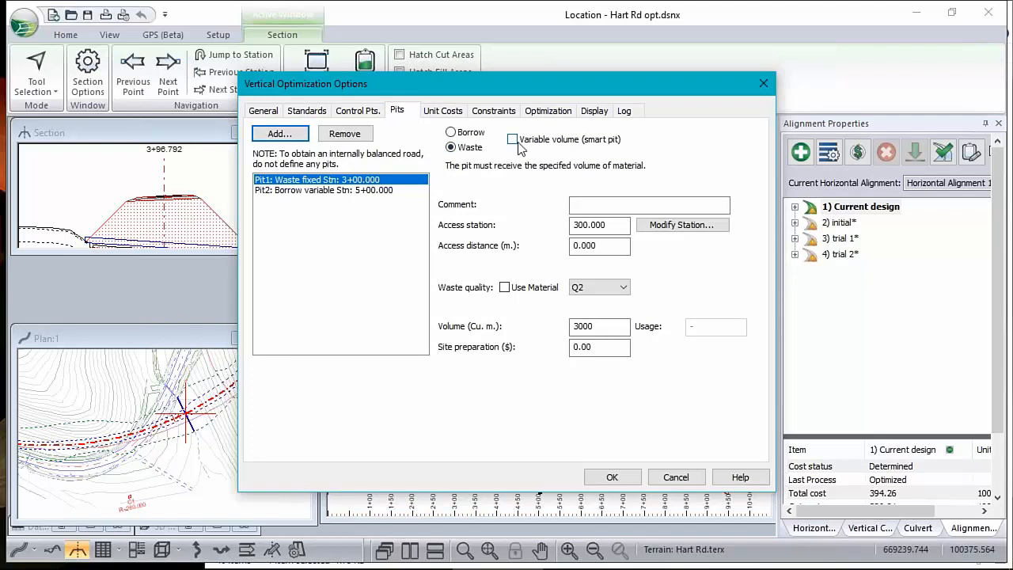
pyautogui.click(585, 325)
pyautogui.doubleClick(576, 325)
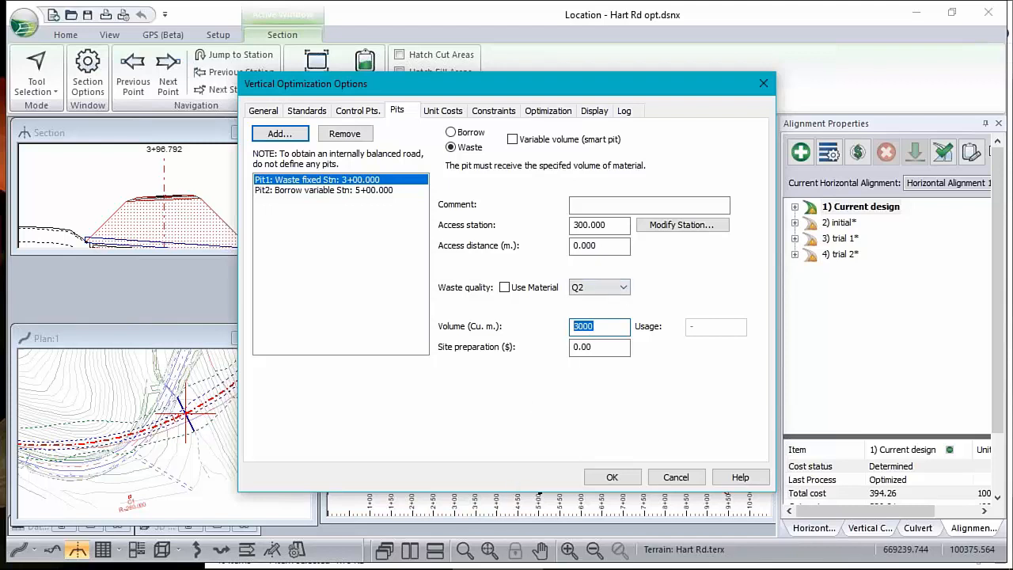
pyautogui.click(613, 475)
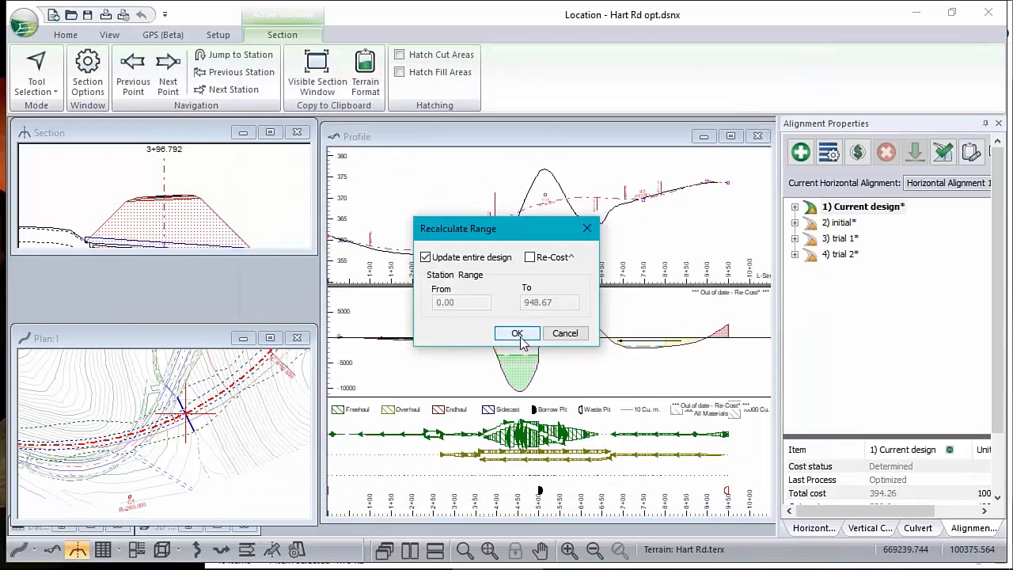
pyautogui.click(530, 258)
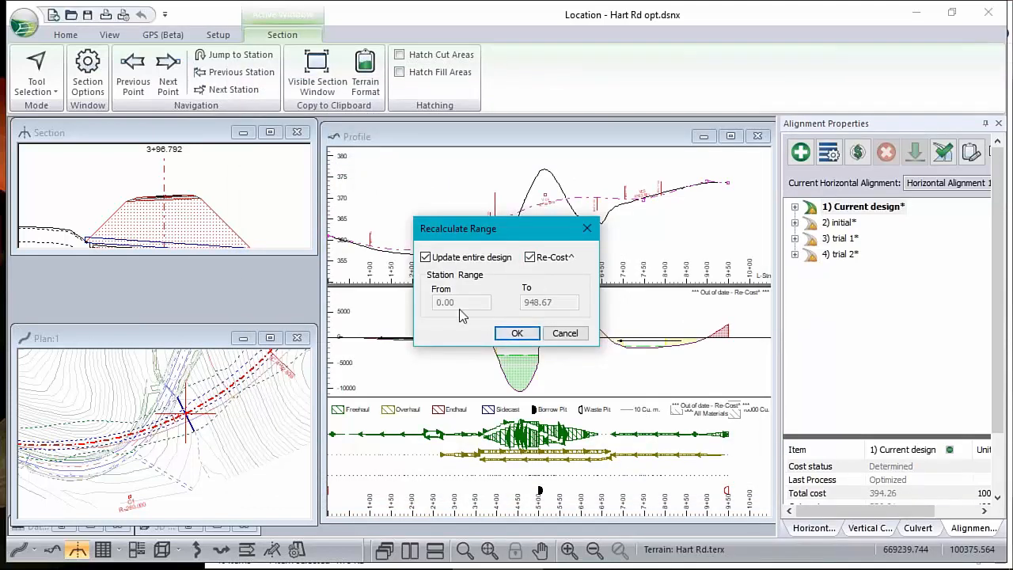
pyautogui.click(515, 334)
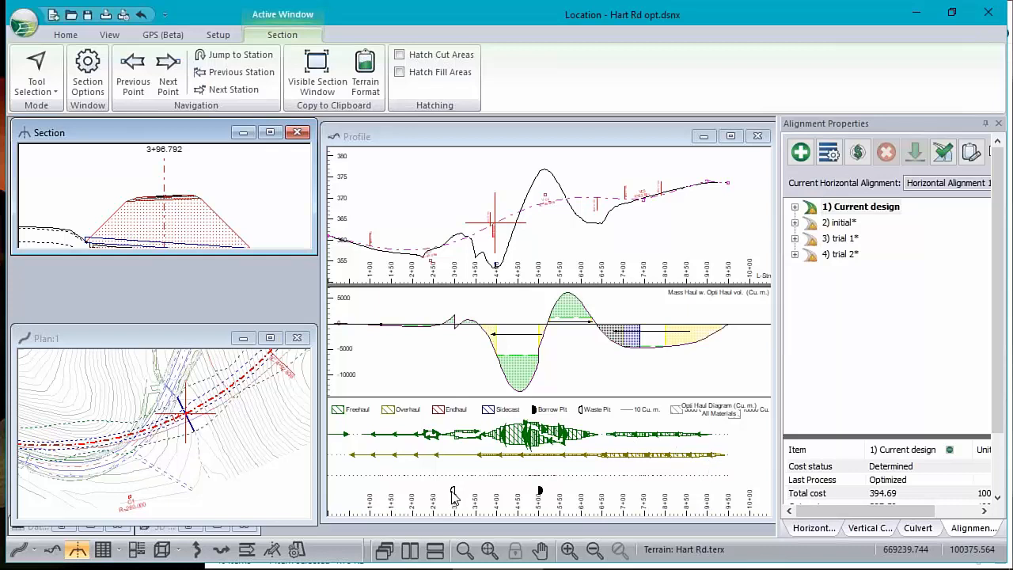
# - Inspect the waste pit and borrow pit movements in the Opti Haul diagram
pyautogui.moveTo(456, 494)
pyautogui.scroll(-3, 545, 356)
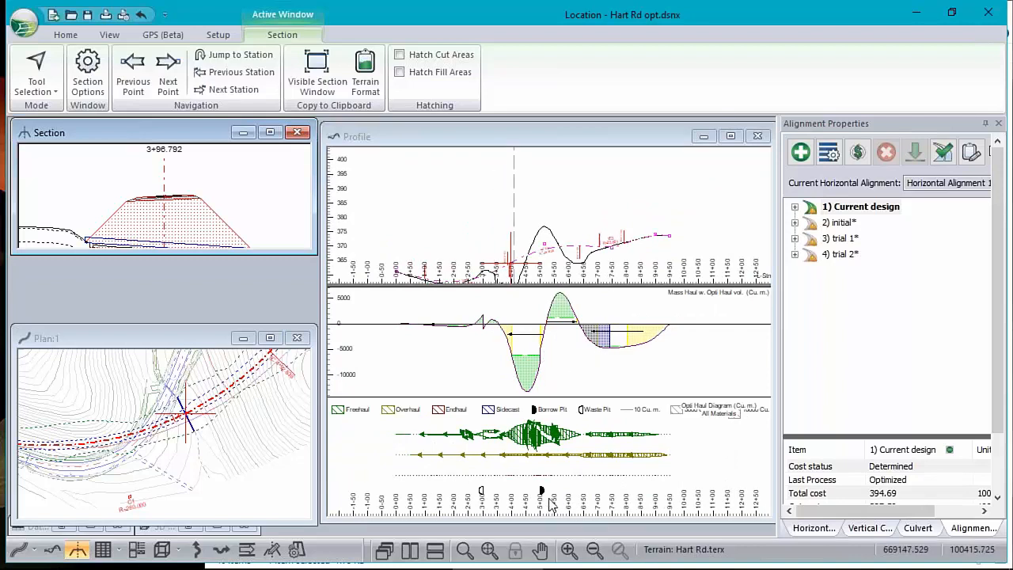
pyautogui.moveTo(542, 493)
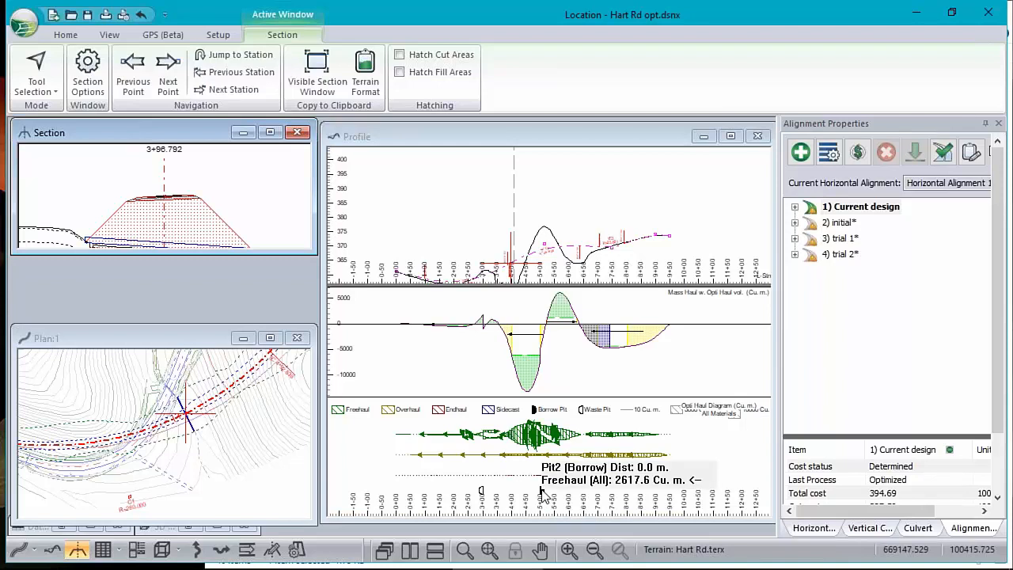
# - Examine the cross sections at stations 7+70, 9+00 and 8+70 along the end of the profile
pyautogui.moveTo(557, 568)
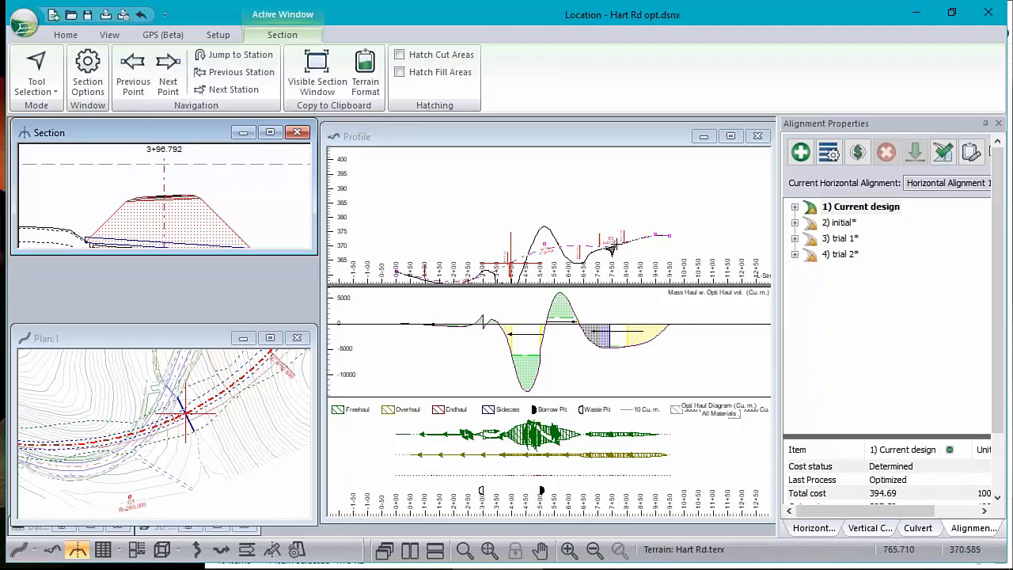
pyautogui.click(610, 248)
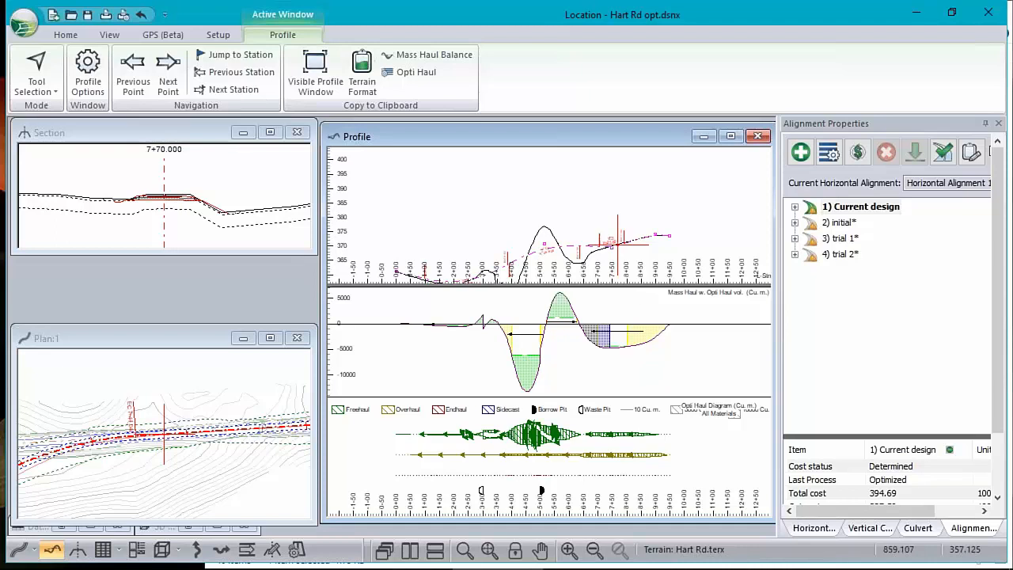
pyautogui.scroll(1, 529, 261)
pyautogui.moveTo(528, 261); pyautogui.dragTo(514, 246, button='middle')
pyautogui.scroll(3, 621, 219)
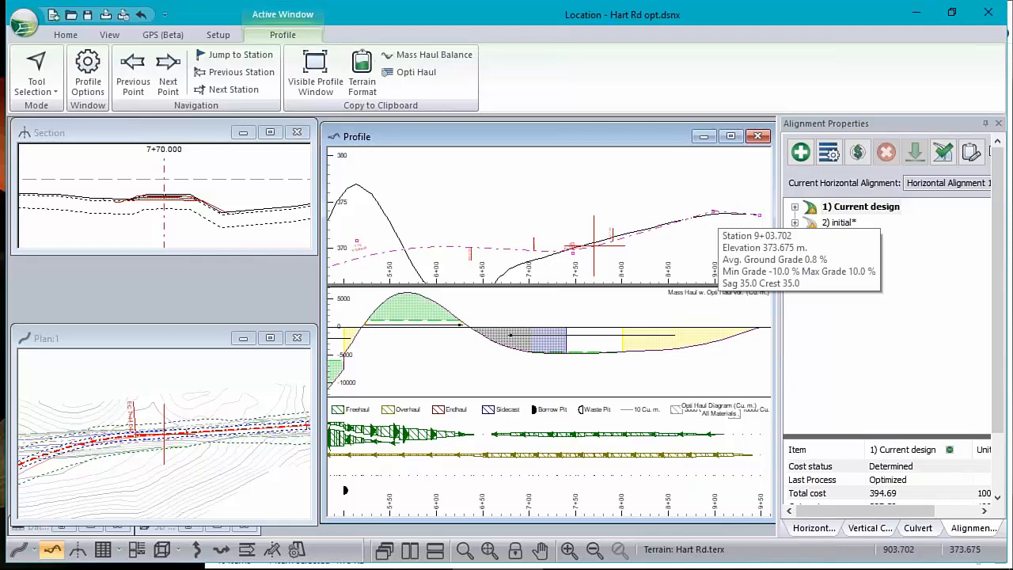
pyautogui.click(715, 219)
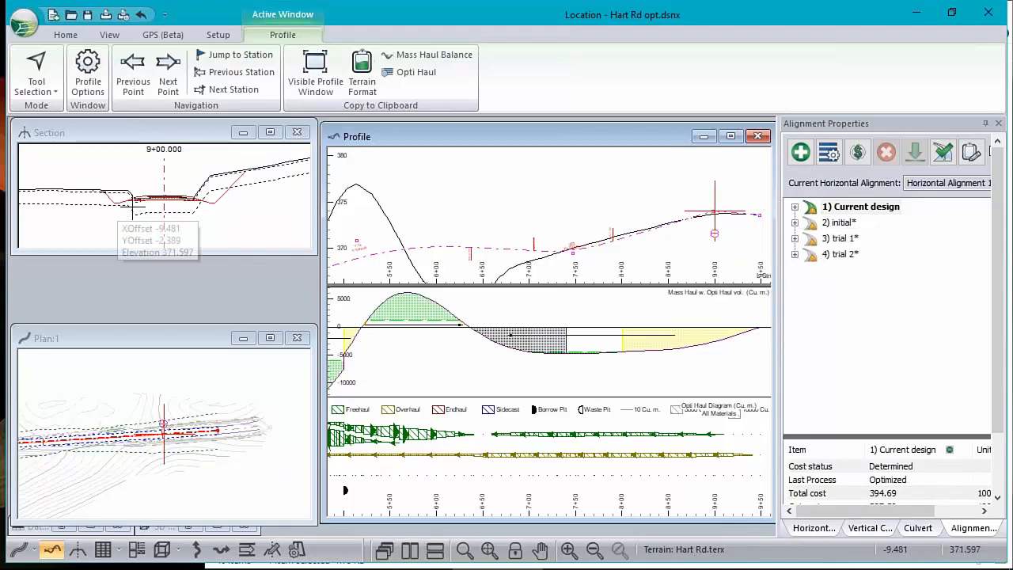
pyautogui.moveTo(682, 224)
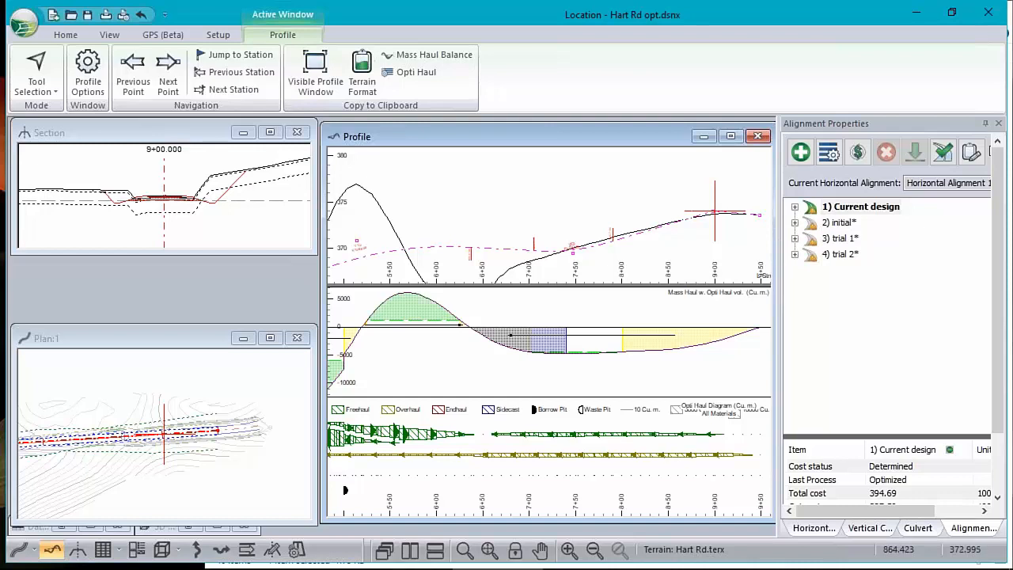
pyautogui.click(684, 223)
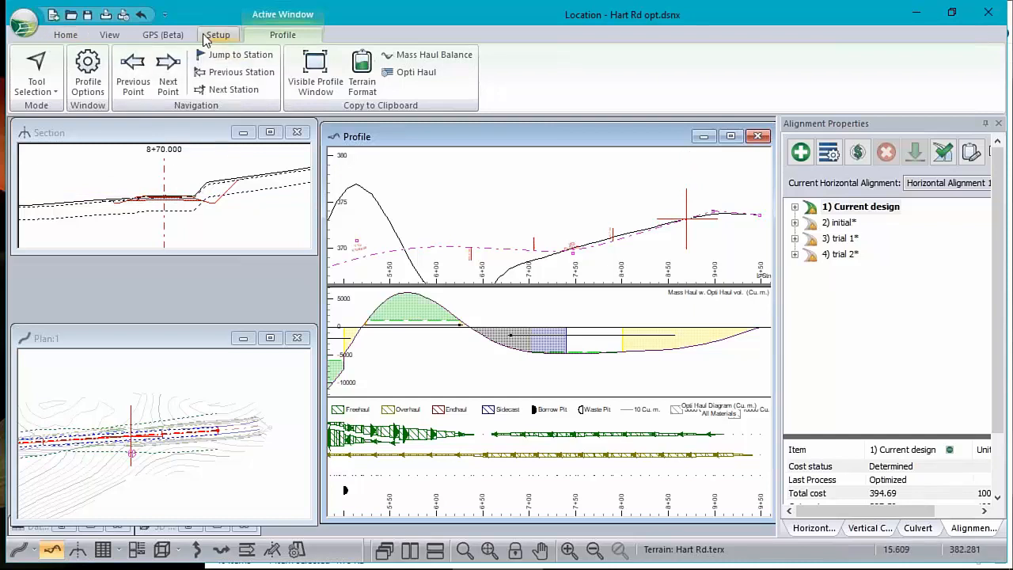
# - Assign the BR Bridge (no cut/fill) template from station 870 to the end of the alignment and recalculate the design
pyautogui.click(66, 35)
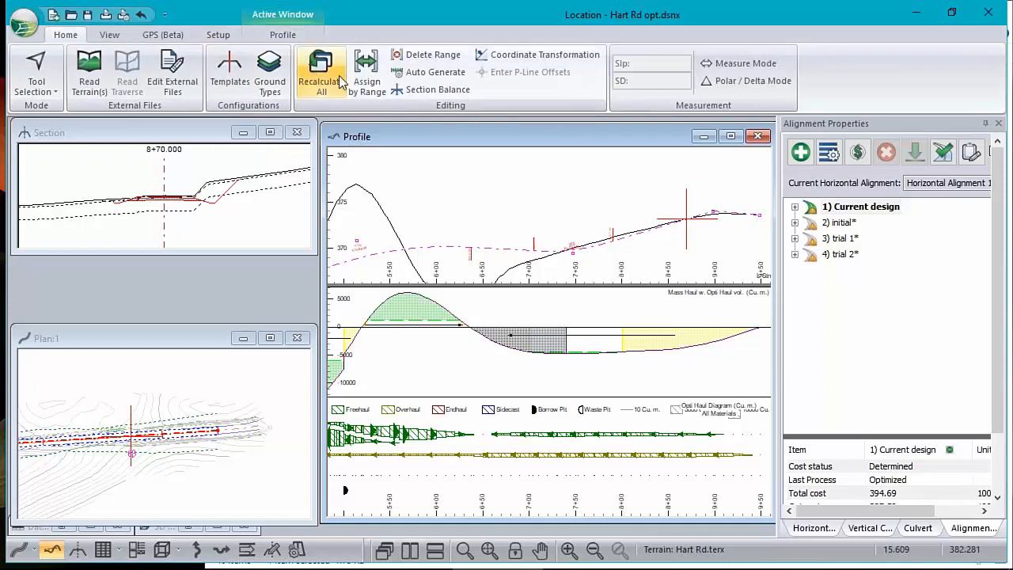
pyautogui.click(364, 82)
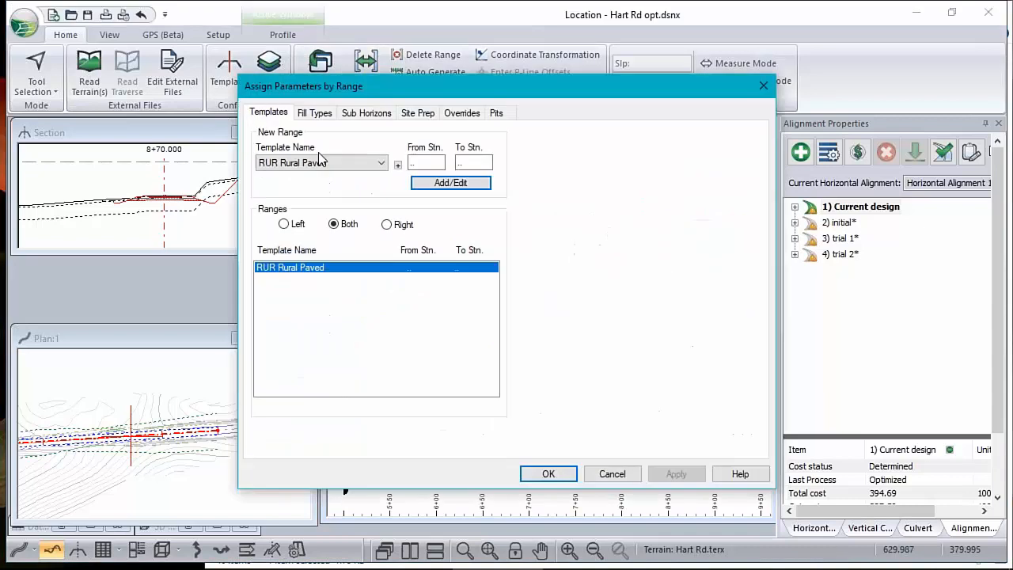
pyautogui.click(381, 163)
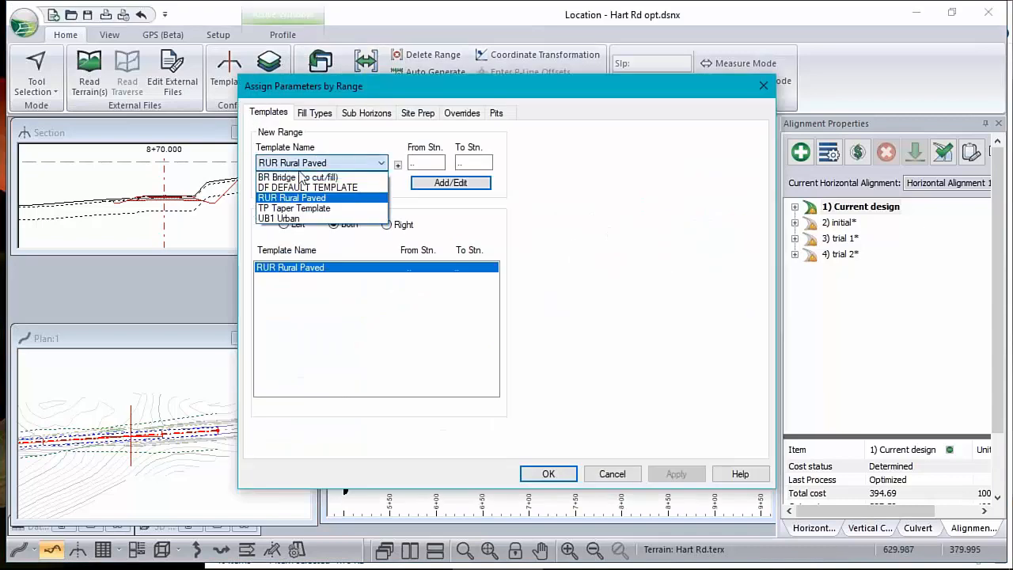
pyautogui.click(308, 184)
pyautogui.click(439, 162)
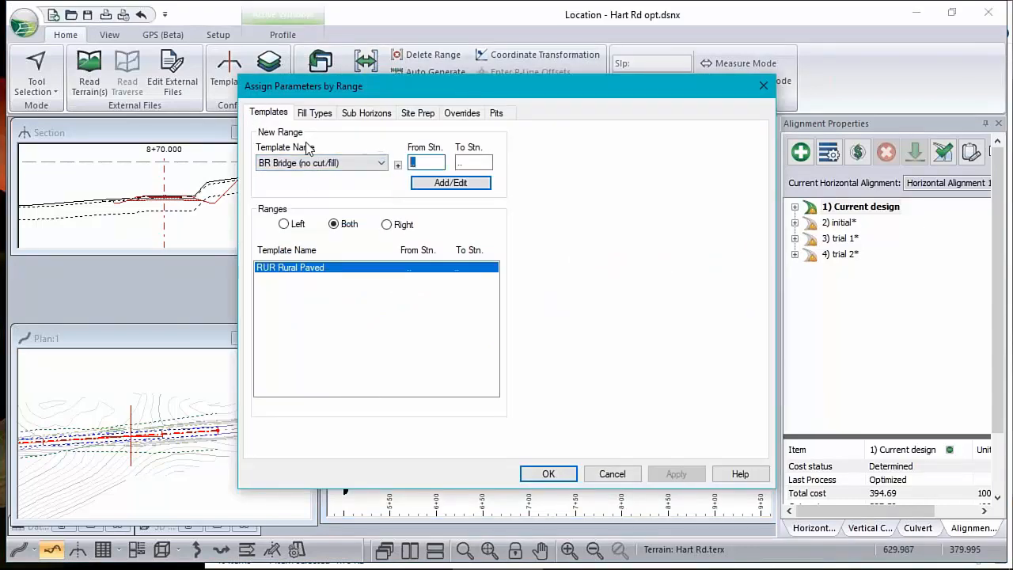
pyautogui.write('870')
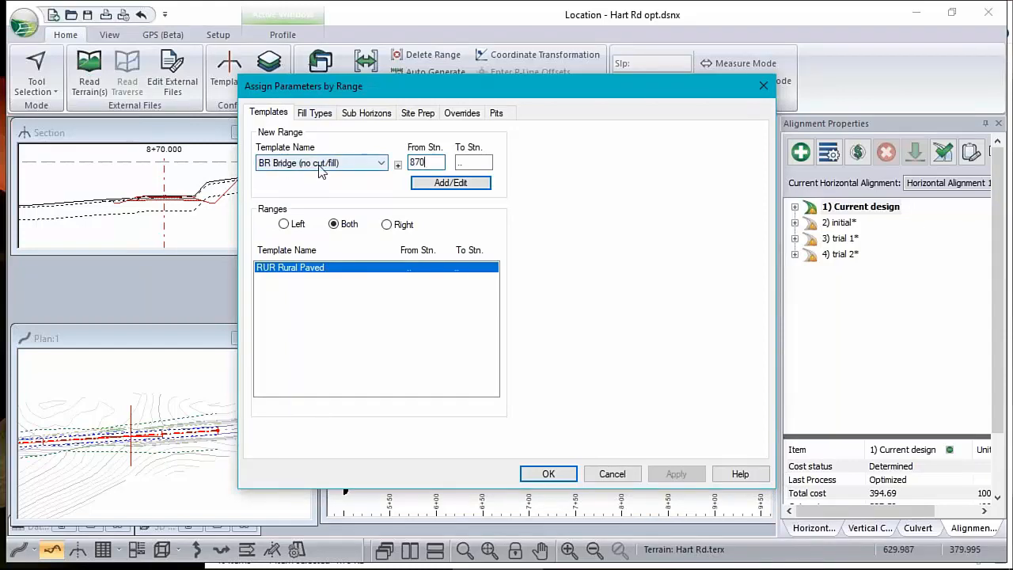
pyautogui.click(472, 183)
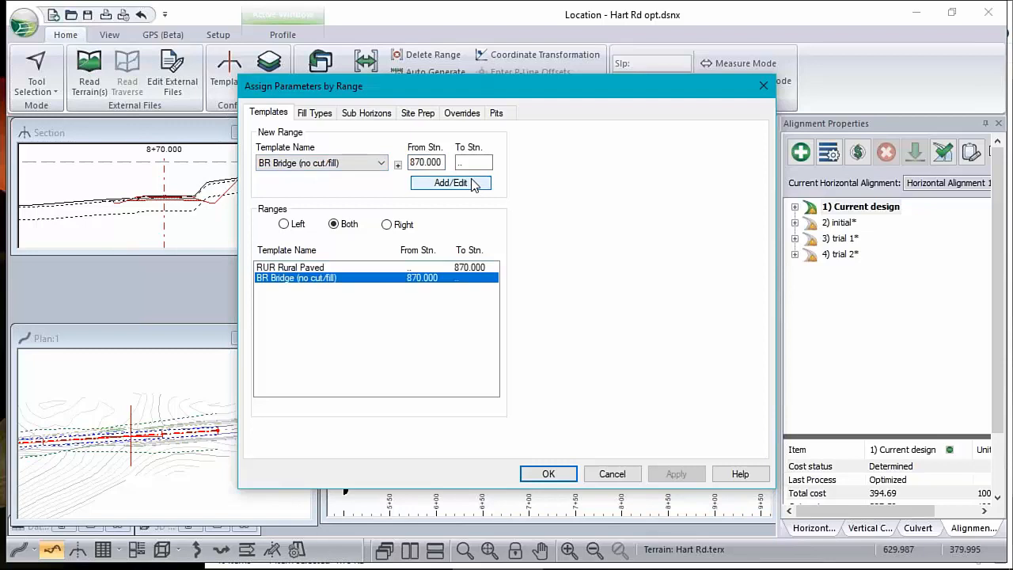
pyautogui.click(549, 474)
pyautogui.press('Return')
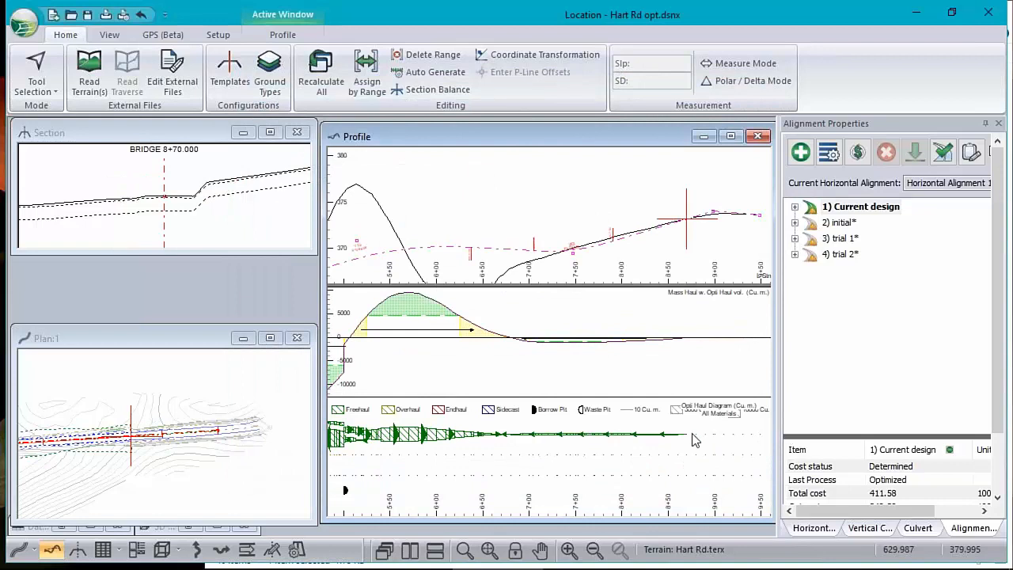
# - Inspect the haul movements near station 8+70 and around the waste and borrow pits in the haul diagrams
pyautogui.moveTo(685, 440)
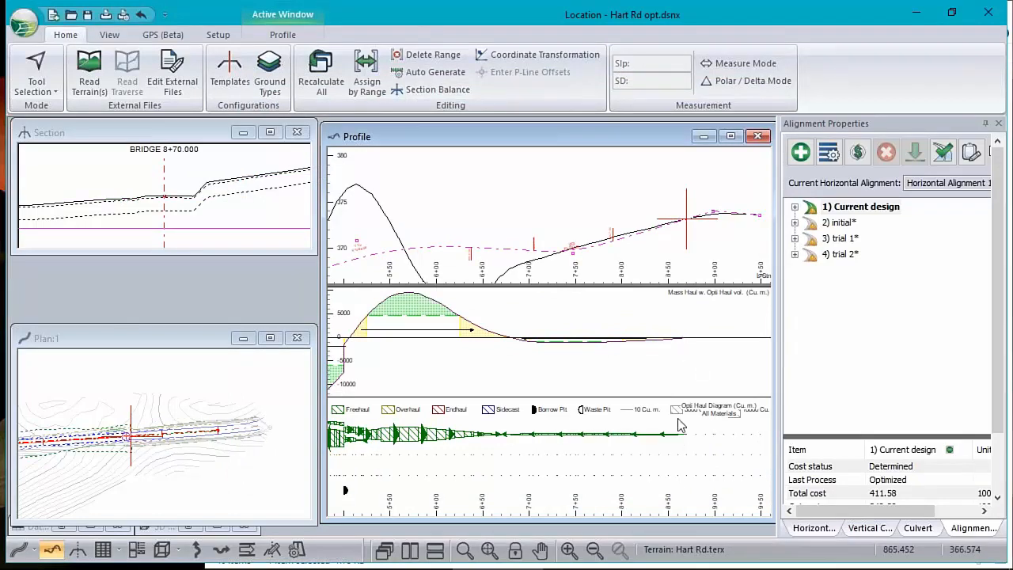
pyautogui.scroll(-2, 439, 368)
pyautogui.moveTo(436, 224); pyautogui.dragTo(635, 220, button='middle')
pyautogui.scroll(1, 635, 222)
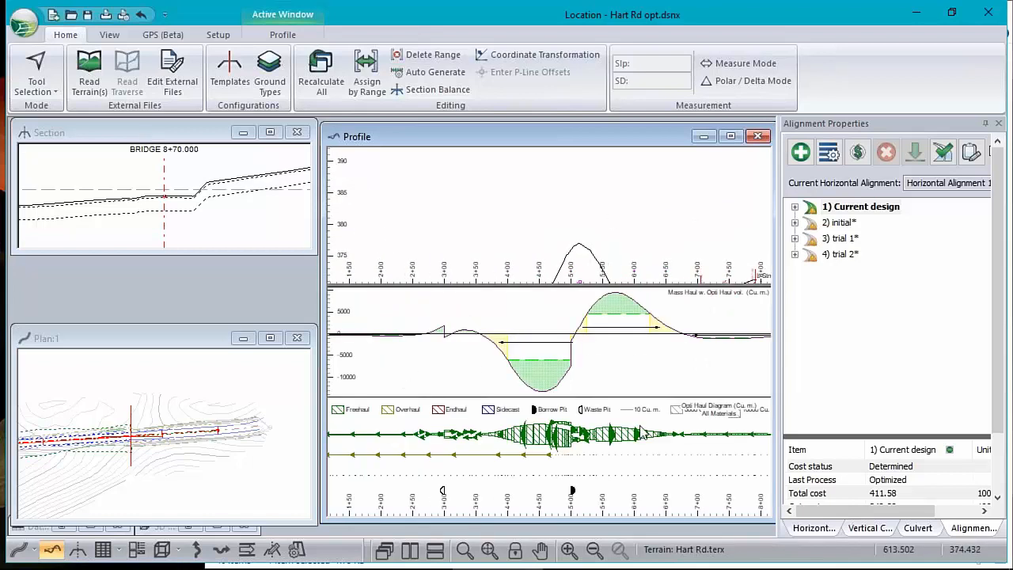